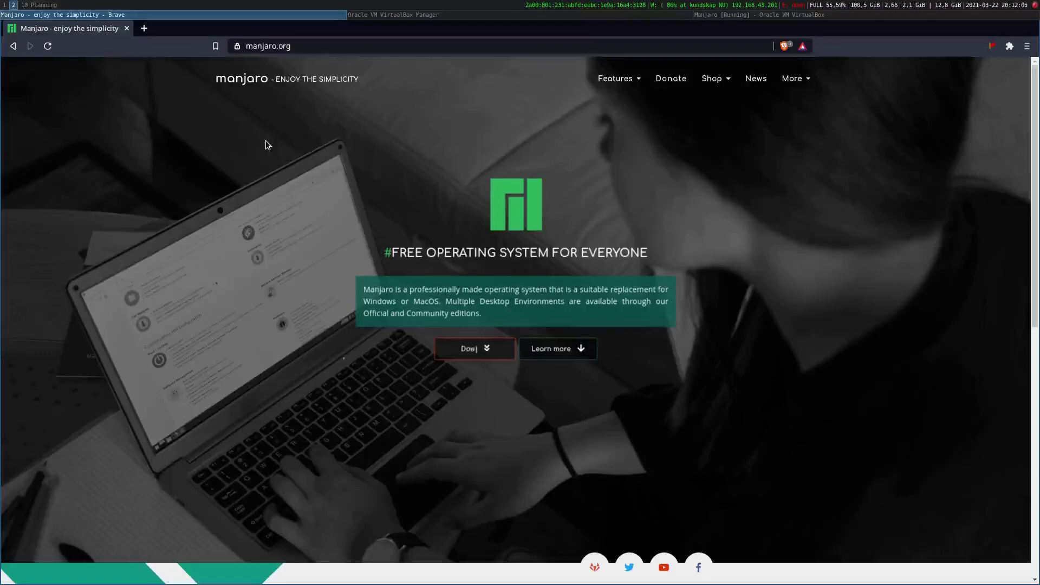
Switch from Brave to the VirtualBox Manager window showing the running Manjaro machine
click(413, 15)
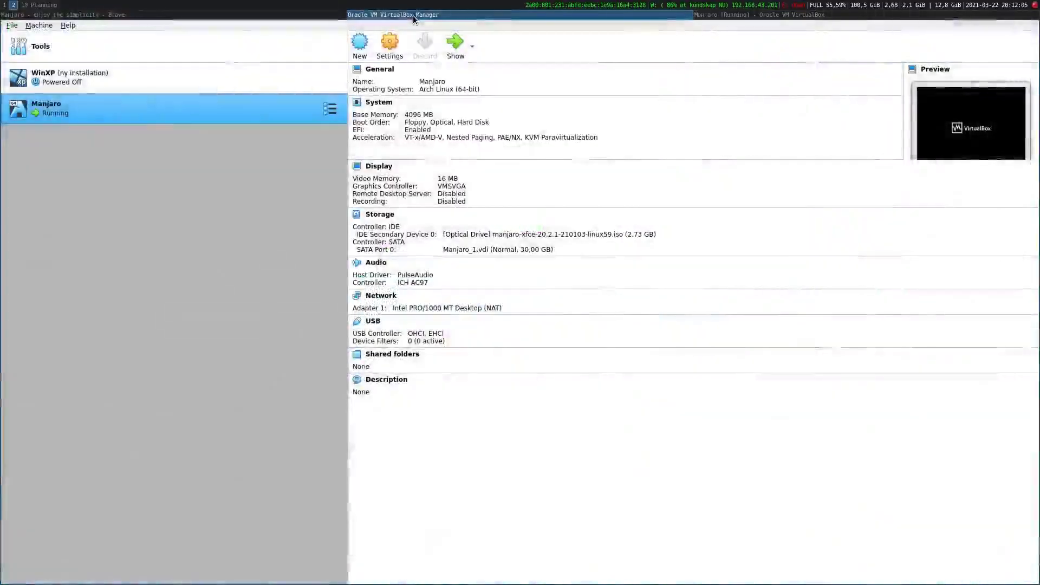
Bring up the running Manjaro VM window showing the VirtualBox boot logo
click(727, 14)
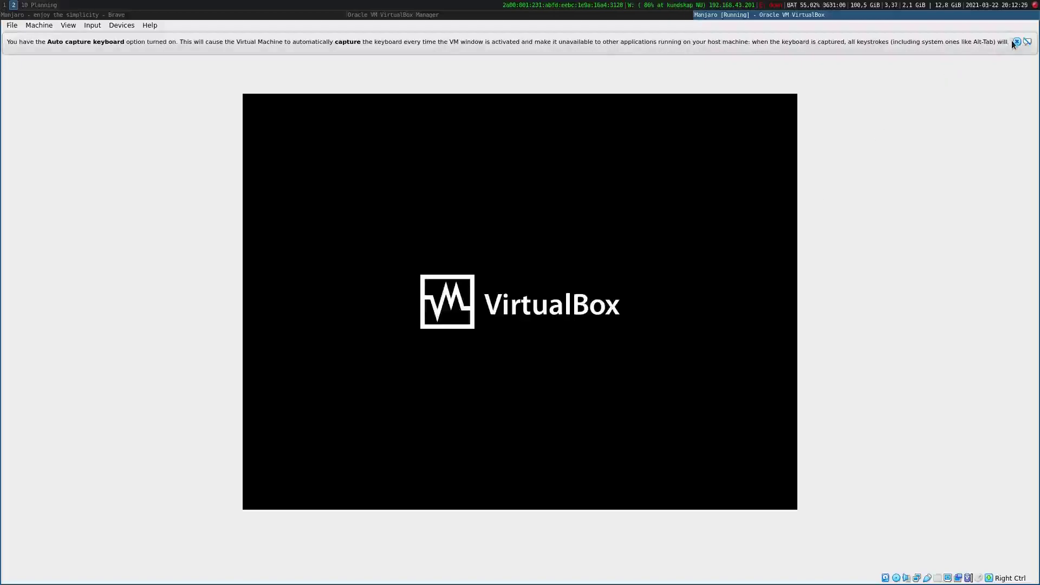
Dismiss the keyboard auto-capture and mouse integration notices, then return to the VirtualBox Manager
mouse_move(1012, 40)
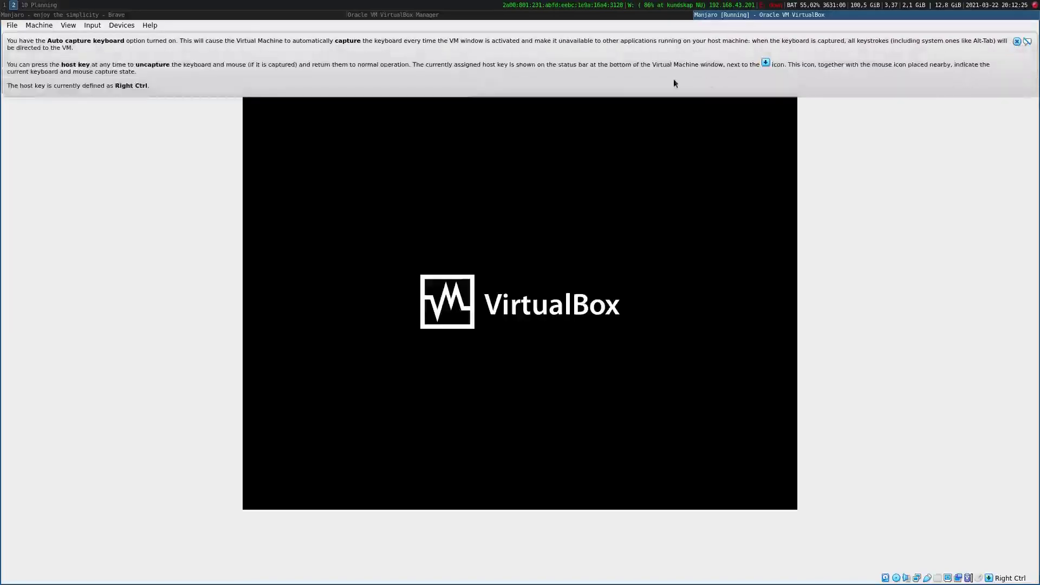
click(1016, 43)
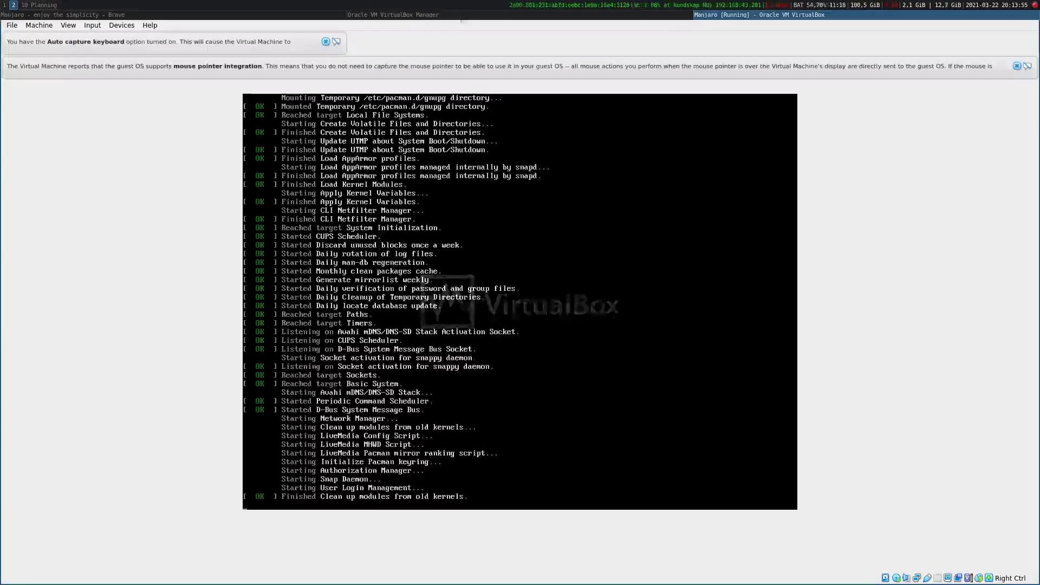
click(1017, 65)
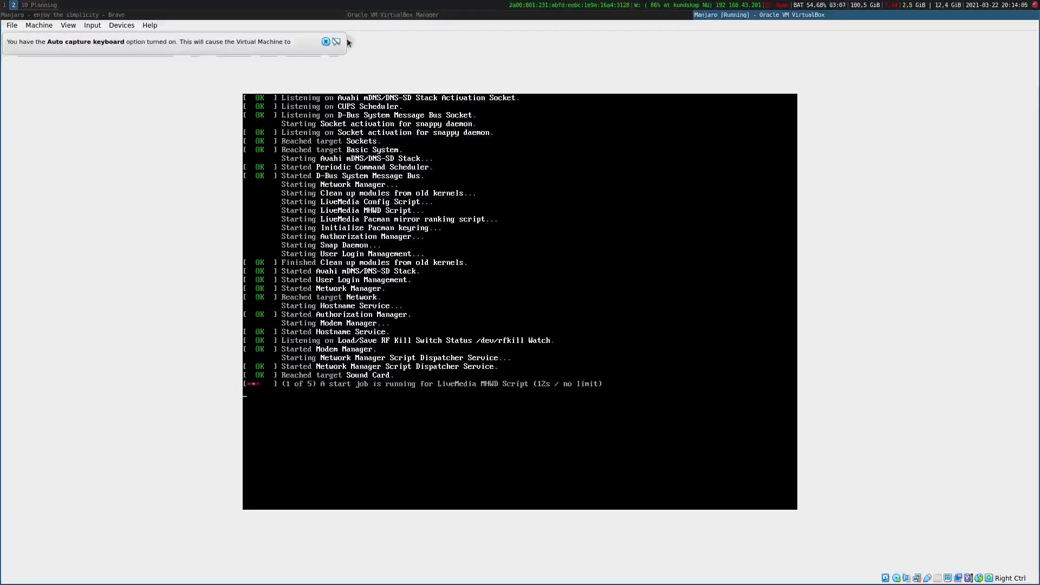
click(326, 42)
click(400, 15)
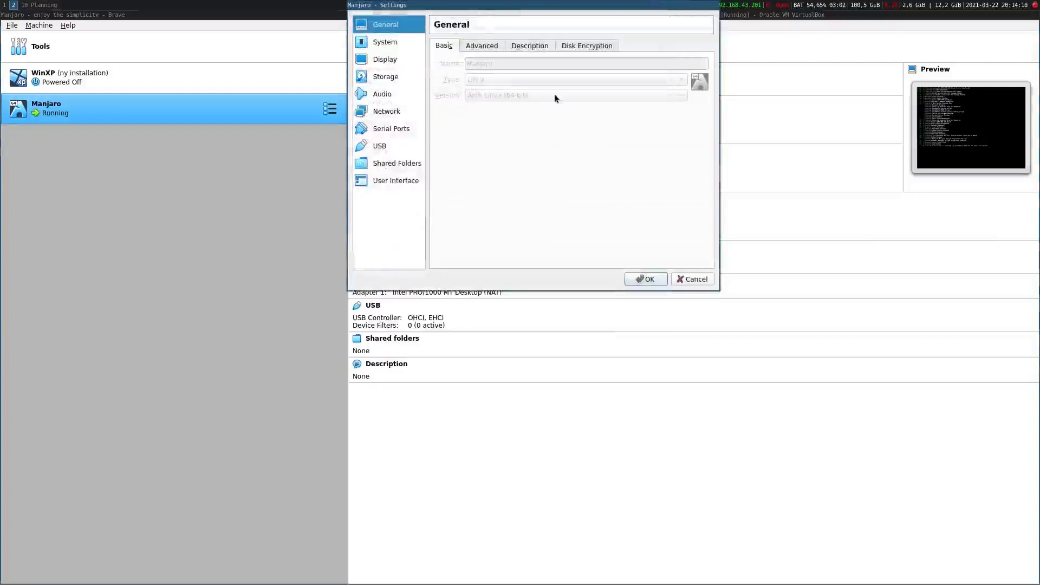
Browse Advanced, Description, Disk Encryption and System settings, cancel, then return to the Manjaro site in Brave
click(482, 46)
click(548, 47)
click(574, 46)
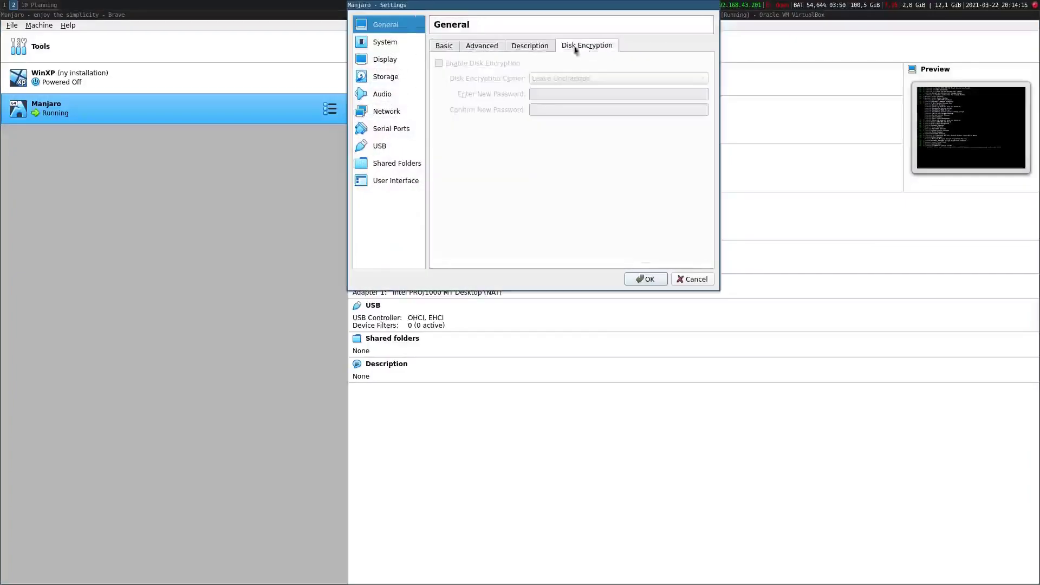
click(381, 40)
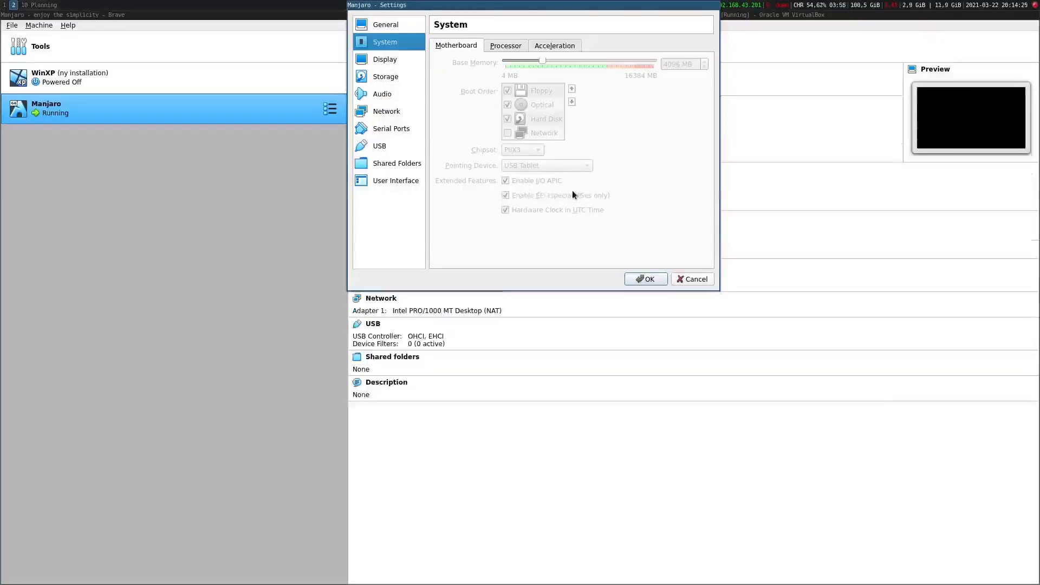
click(701, 279)
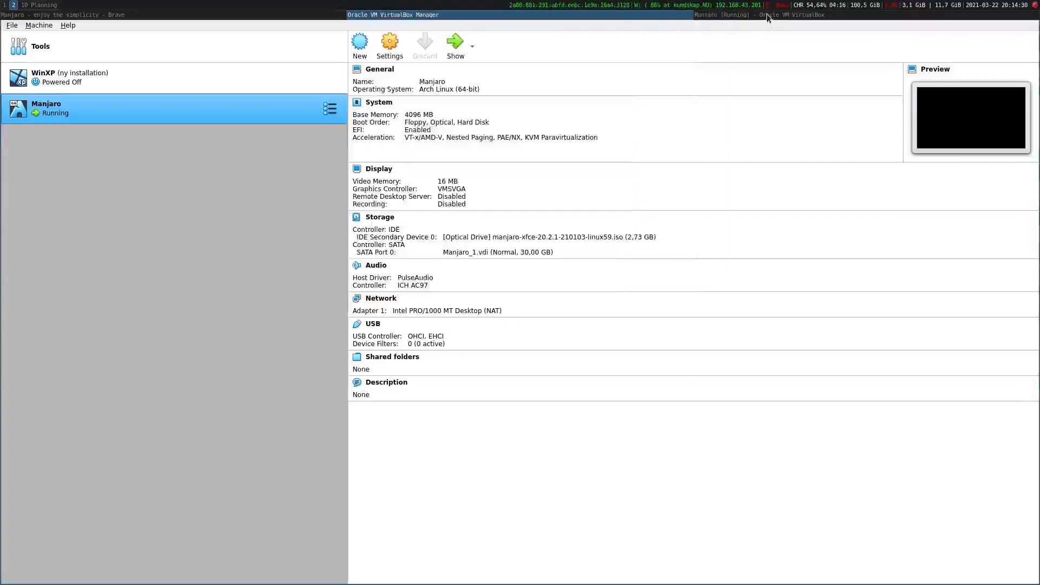
click(766, 14)
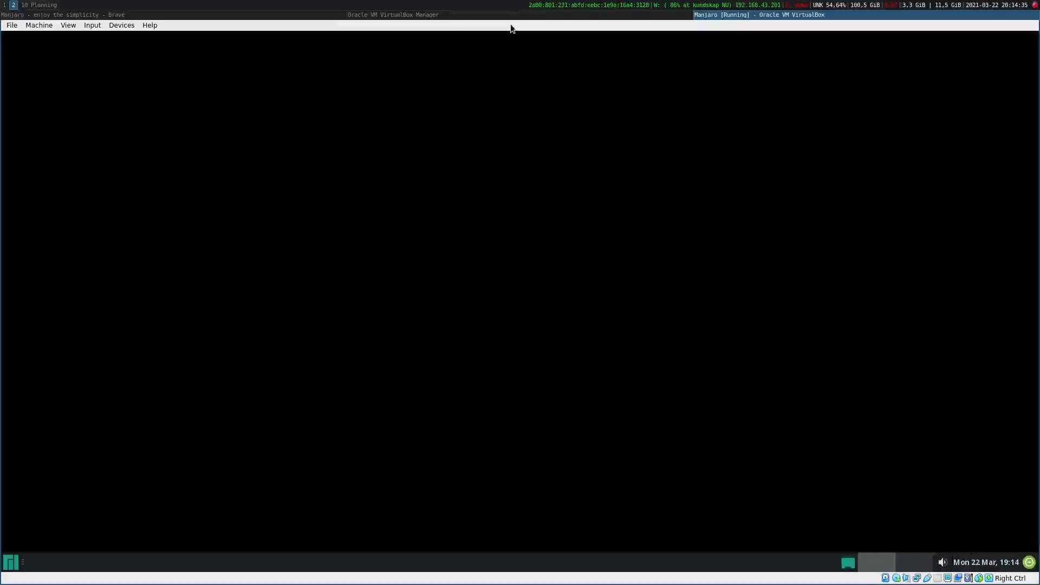
click(320, 15)
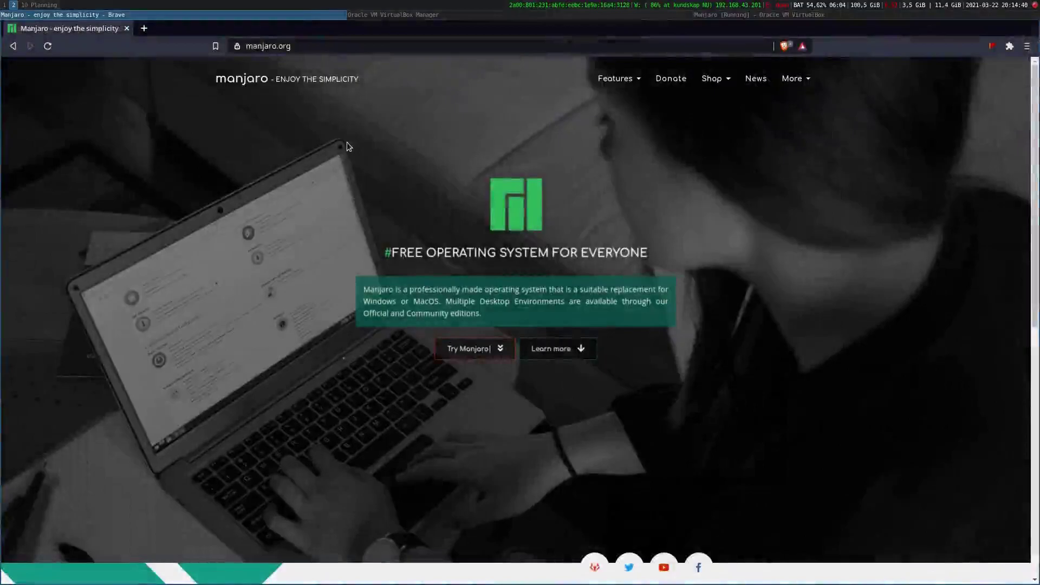
Browse the XFCE, KDE Plasma and GNOME editions on Manjaro's download page, then return to VirtualBox Manager
click(483, 352)
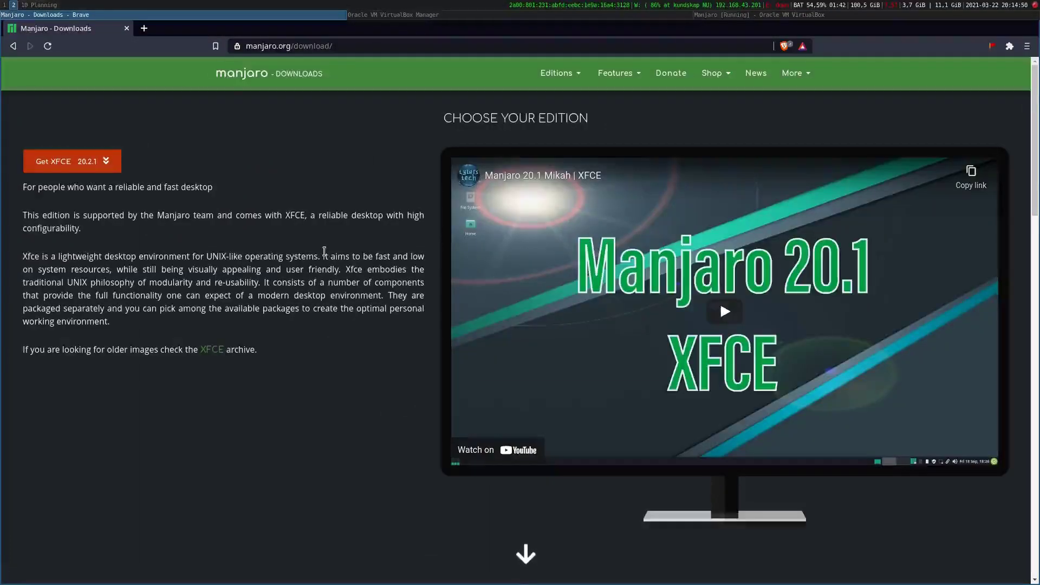
scroll(324, 252, down, 15)
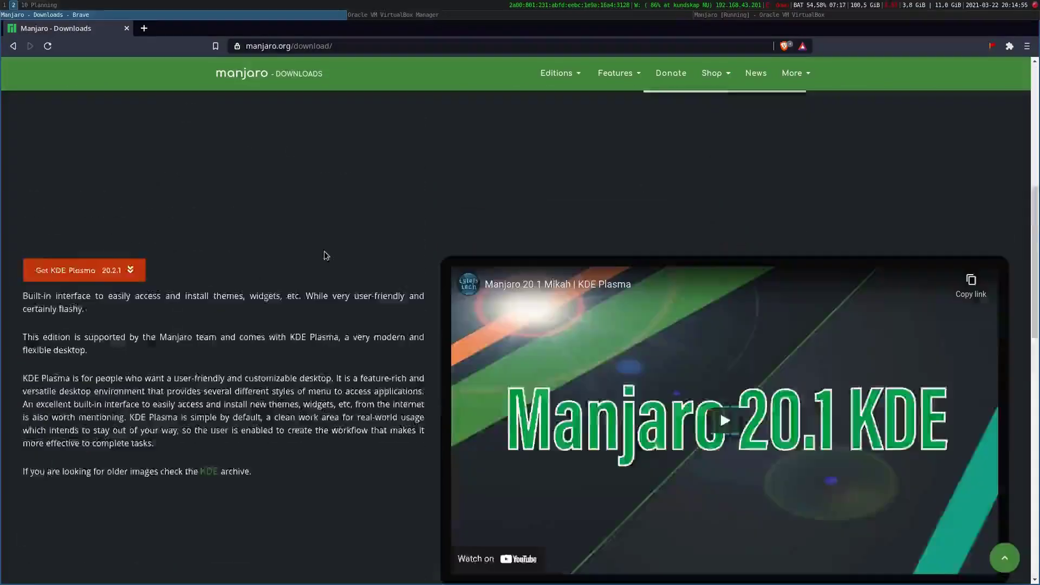
scroll(324, 252, up, 8)
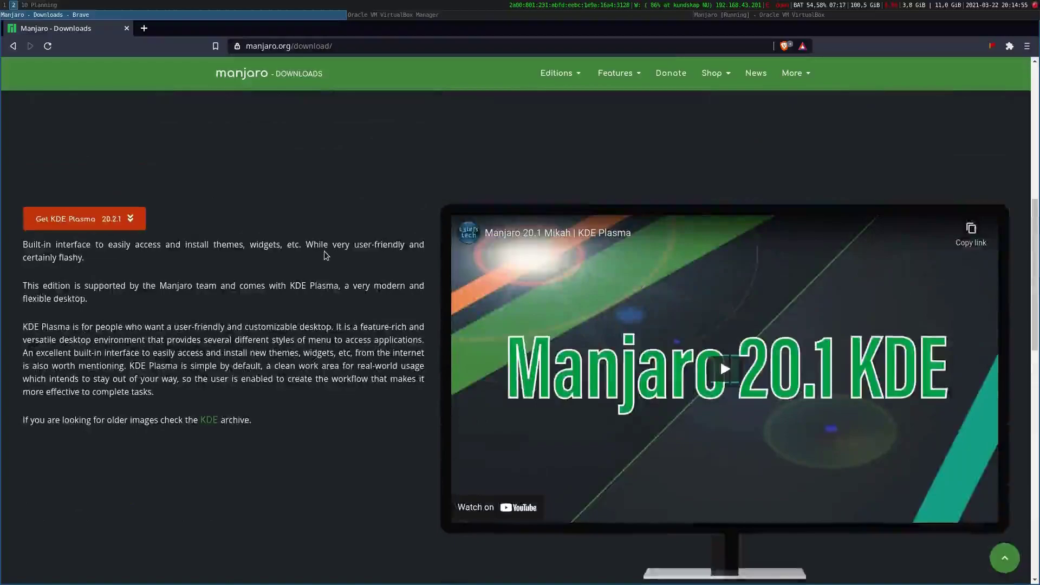
scroll(325, 252, up, 7)
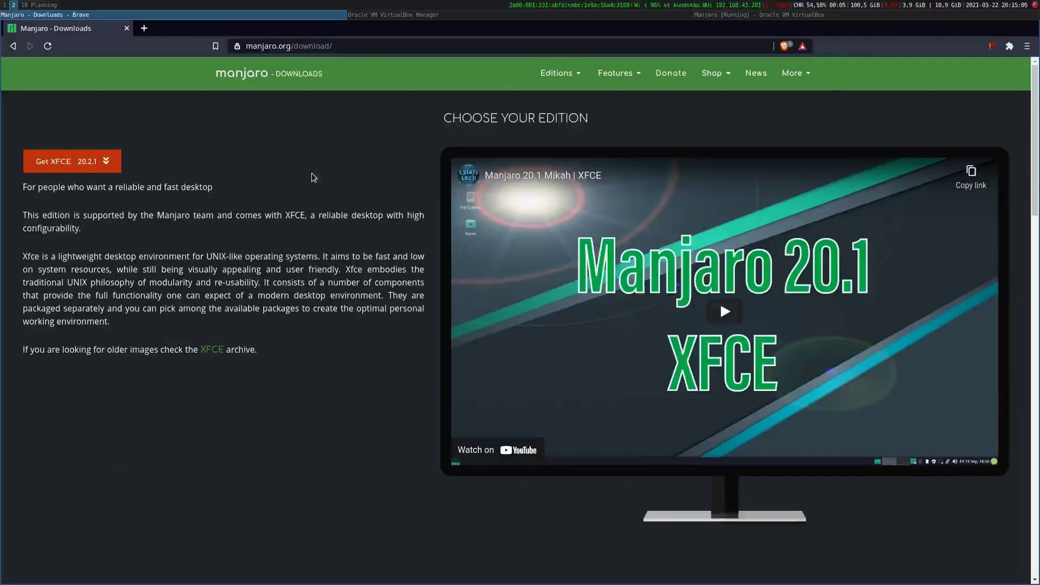
scroll(312, 177, down, 4)
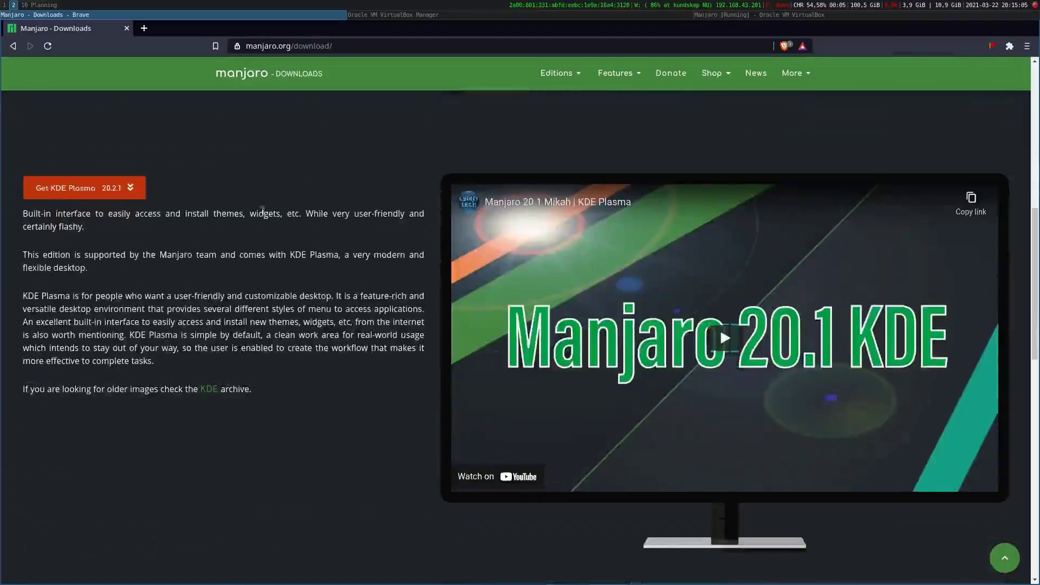
scroll(273, 259, down, 8)
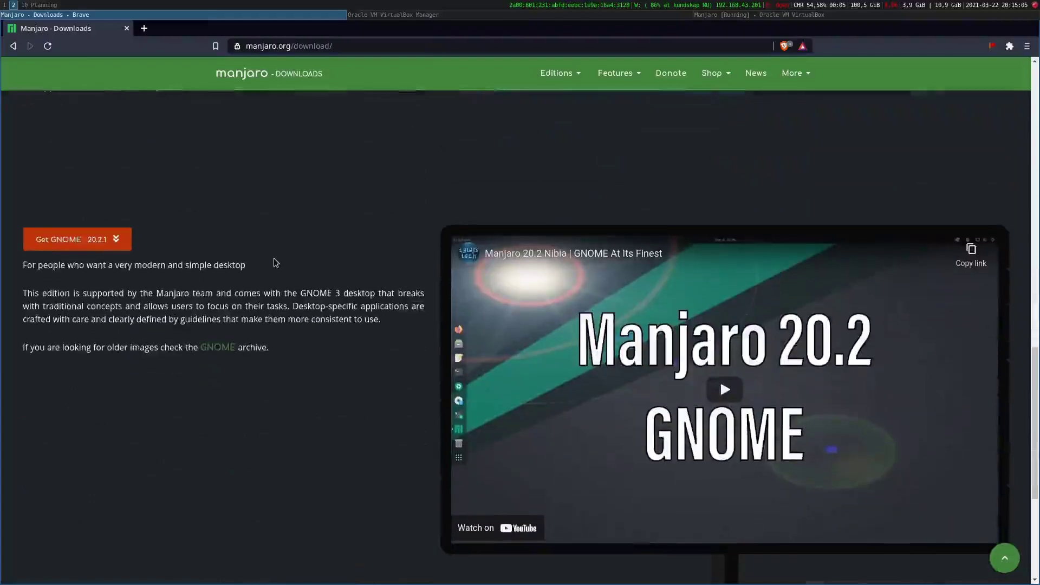
scroll(274, 262, up, 8)
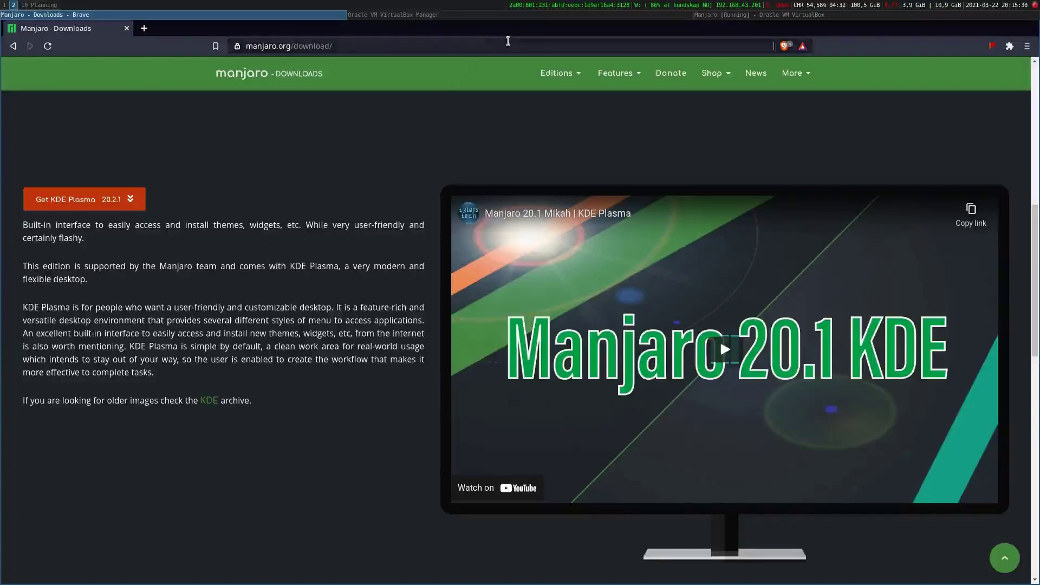
click(543, 14)
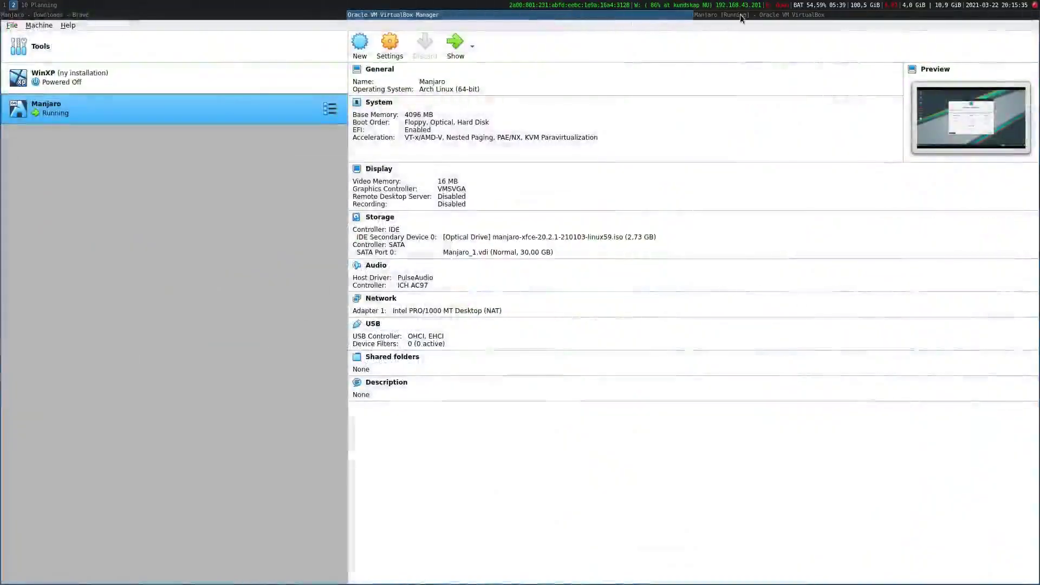
In the Manjaro VM, reposition and close the Welcome to Manjaro window, then open the Whisker menu
click(741, 15)
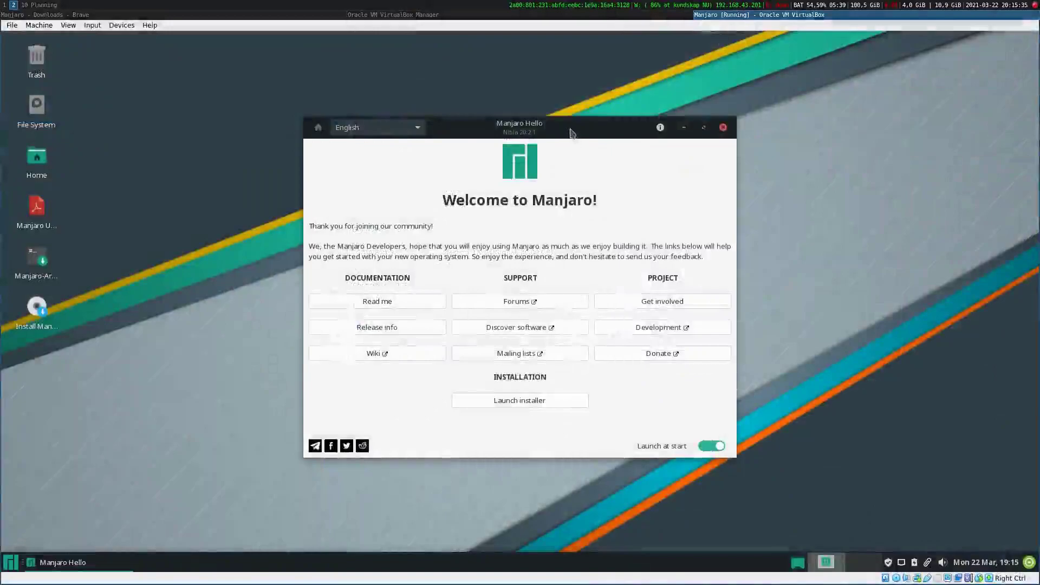
drag(569, 132, 524, 98)
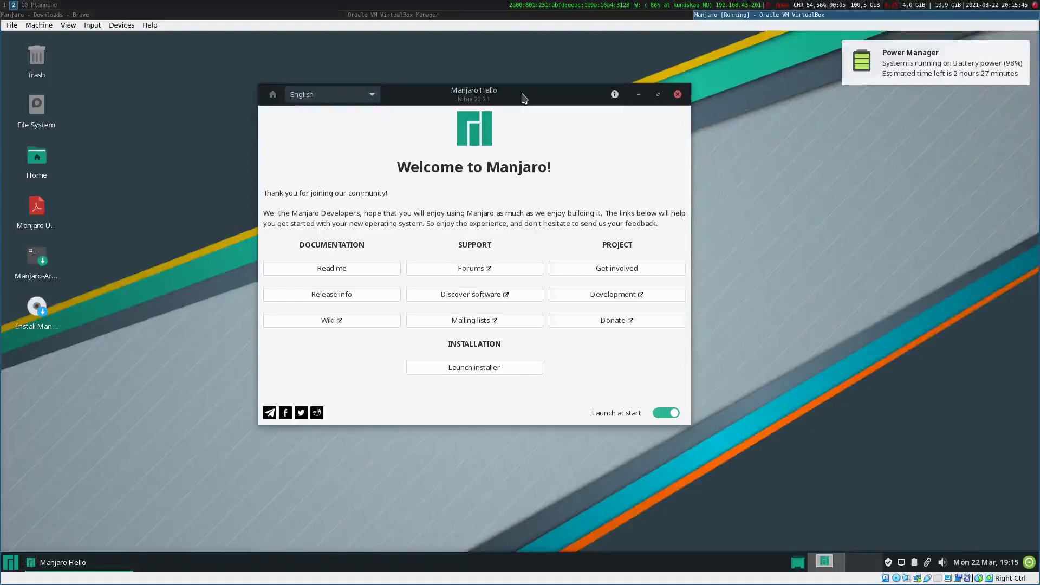
drag(524, 97, 580, 102)
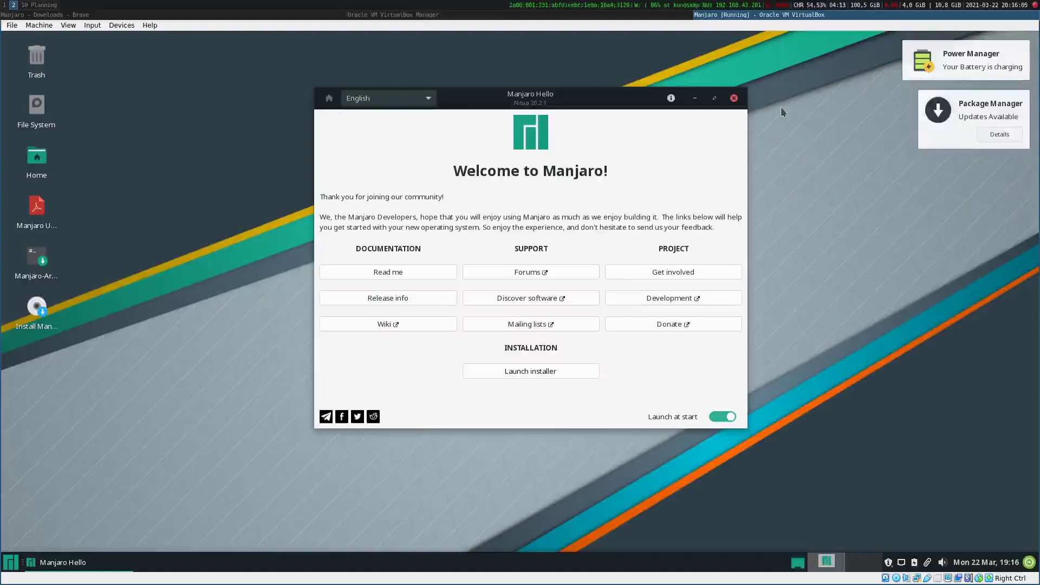
click(734, 98)
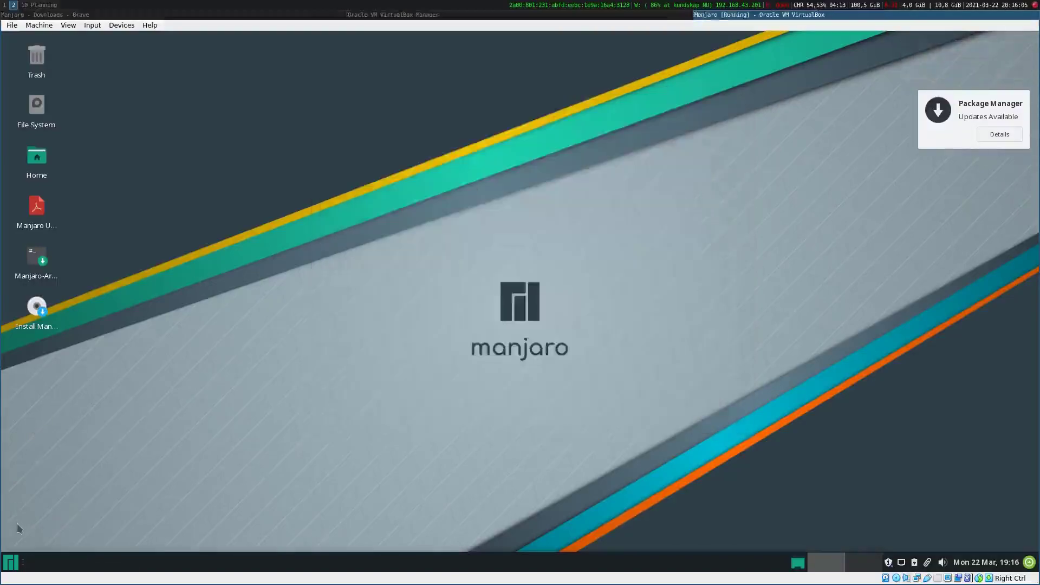
key(super)
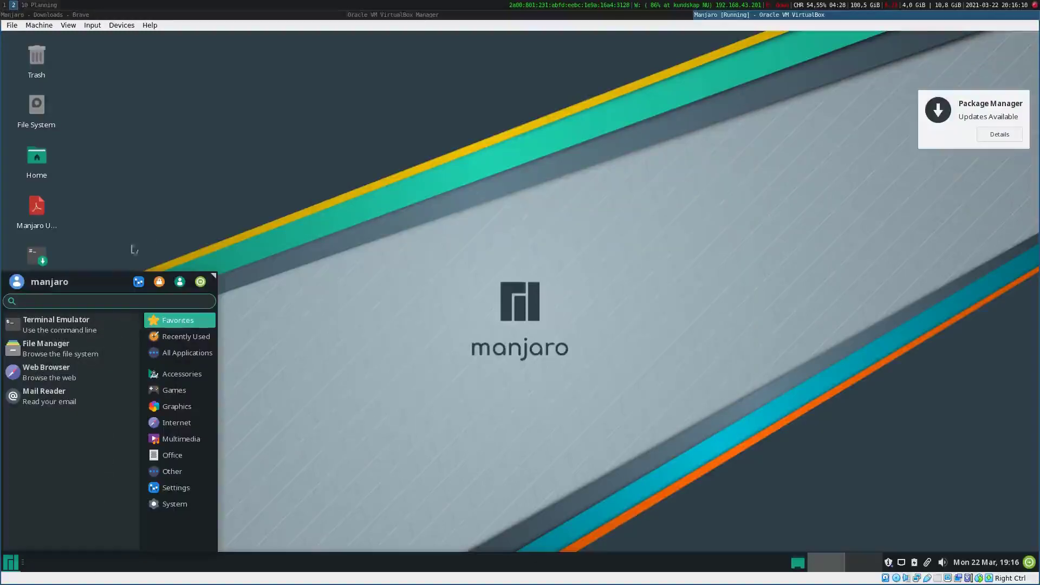
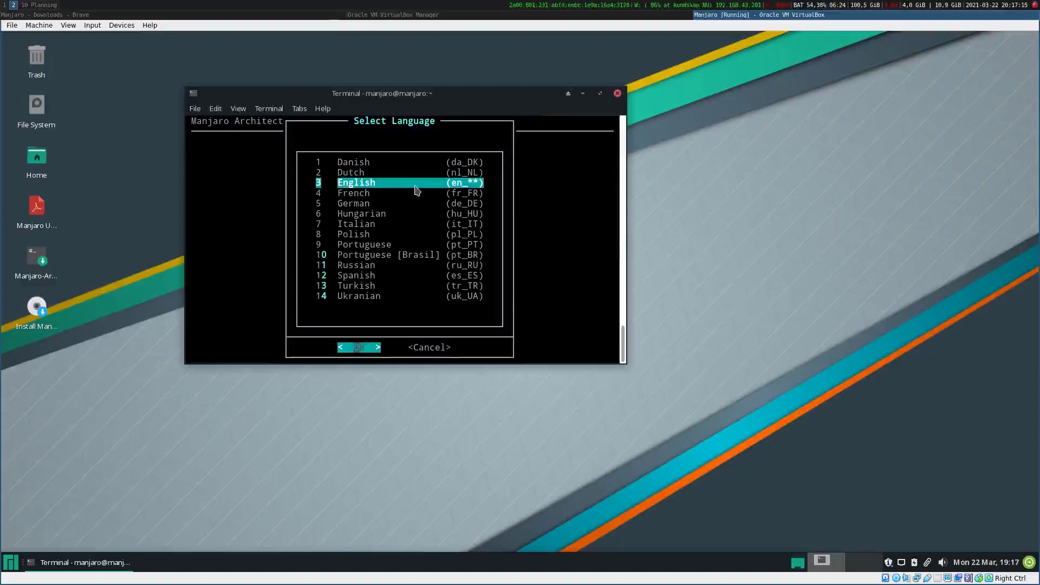
Confirm English as the installer language and move the installer window aside
key(Return)
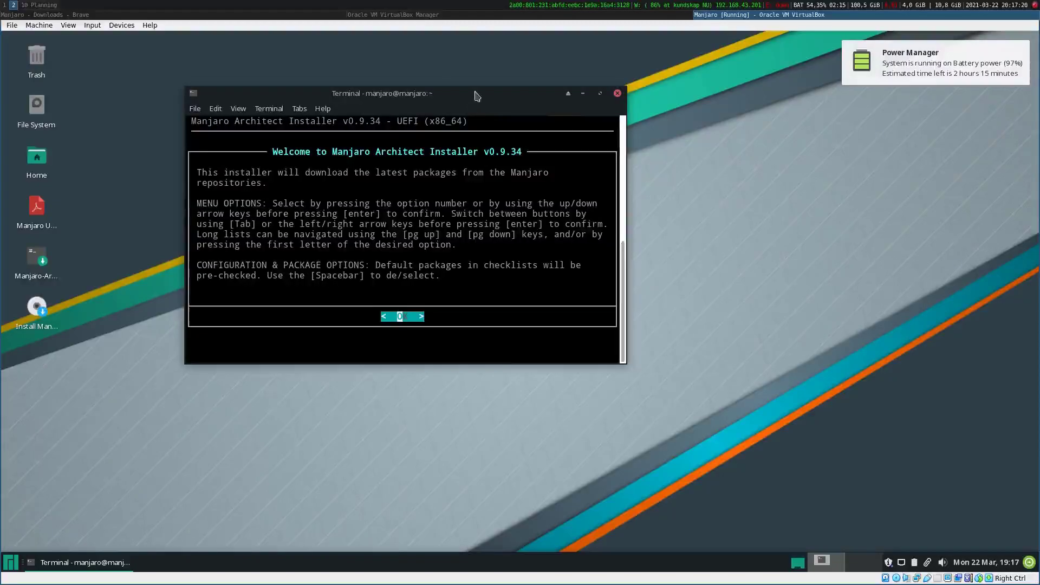
drag(477, 96, 587, 84)
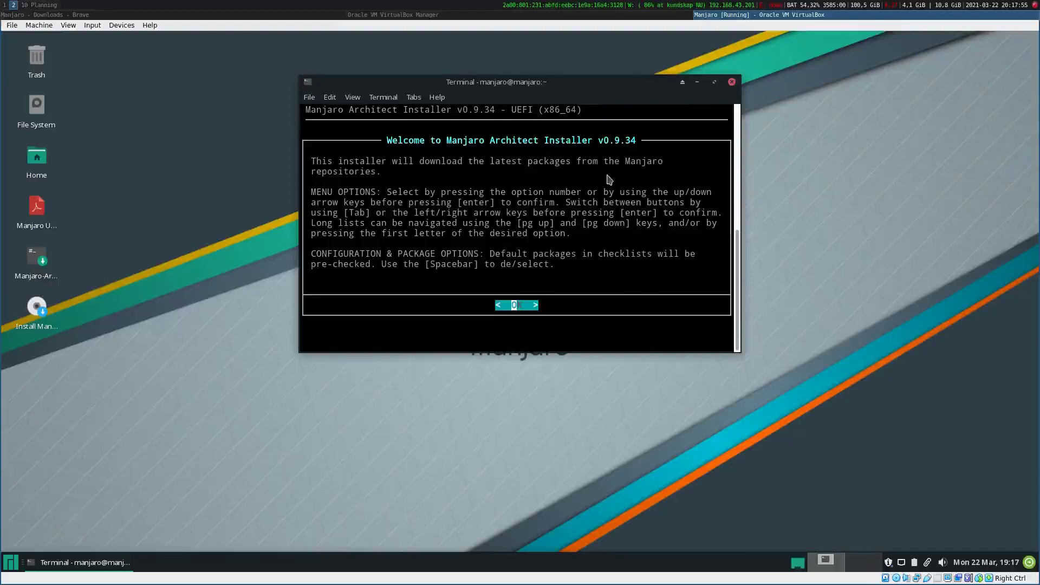
Keep the us console keymap and list devices, showing the single 30G sda disk
key(Return)
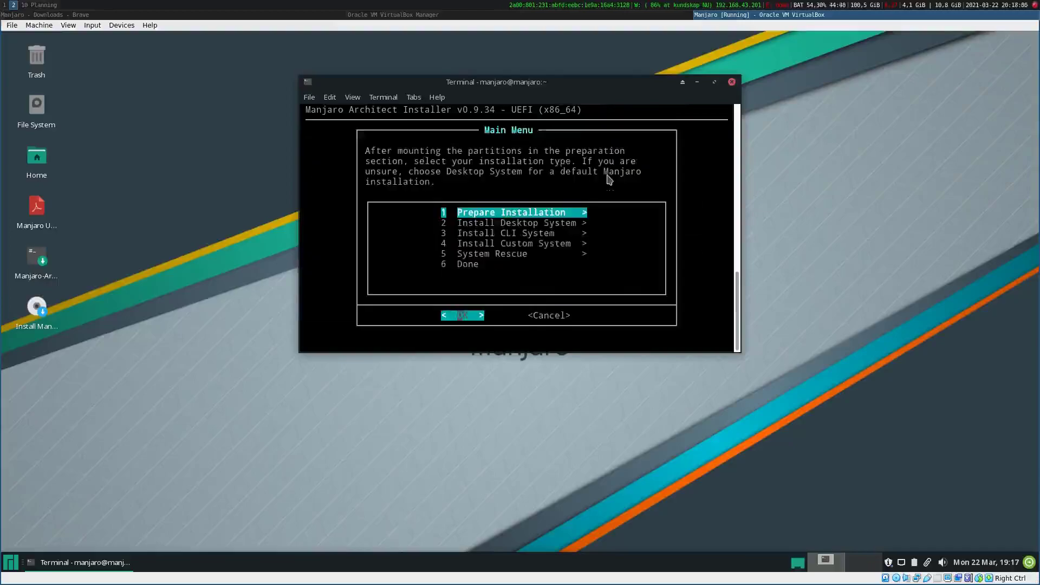
key(Return)
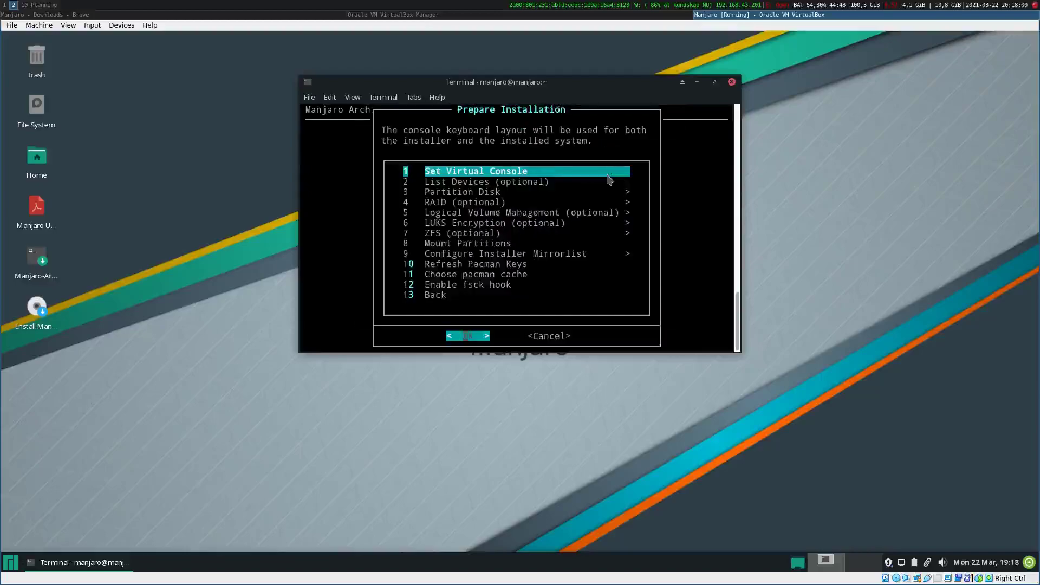
key(Return)
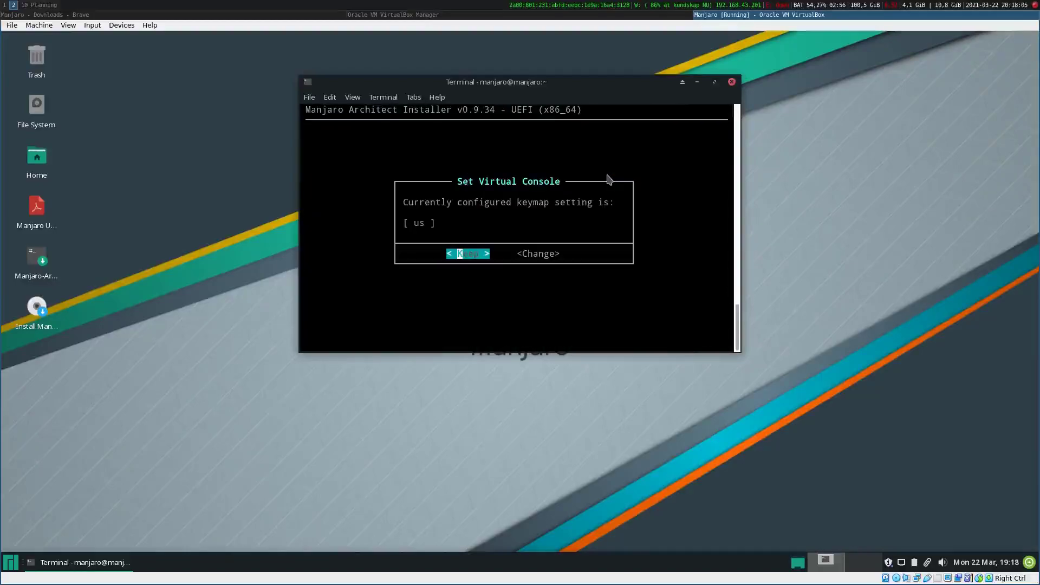
key(Return)
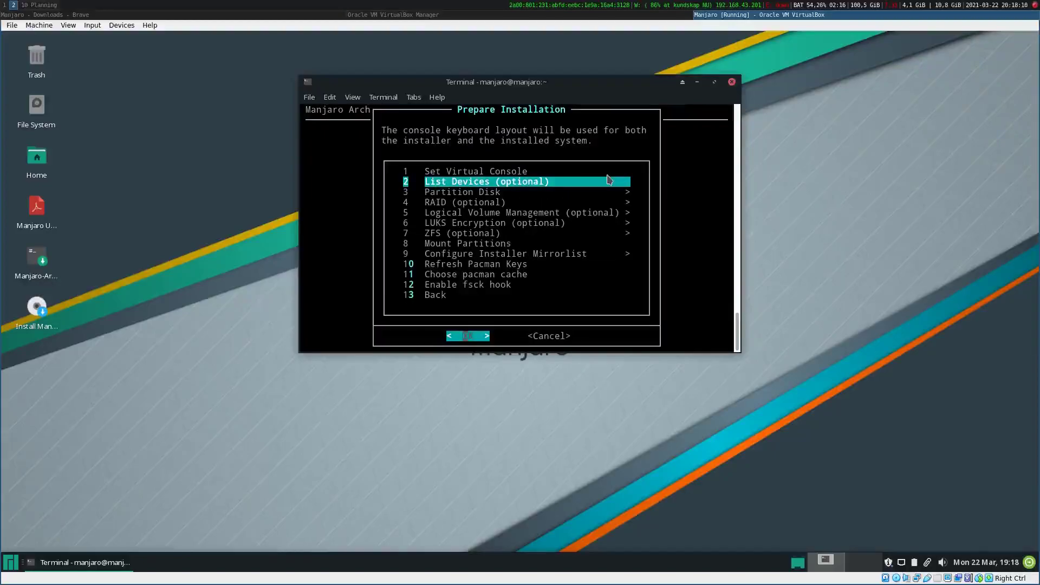
key(Return)
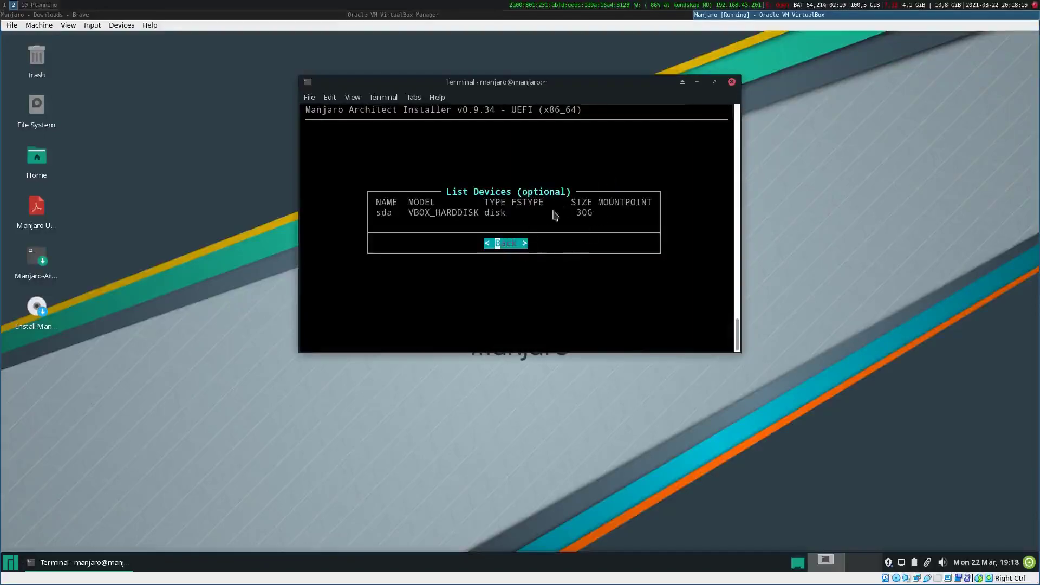
key(Return)
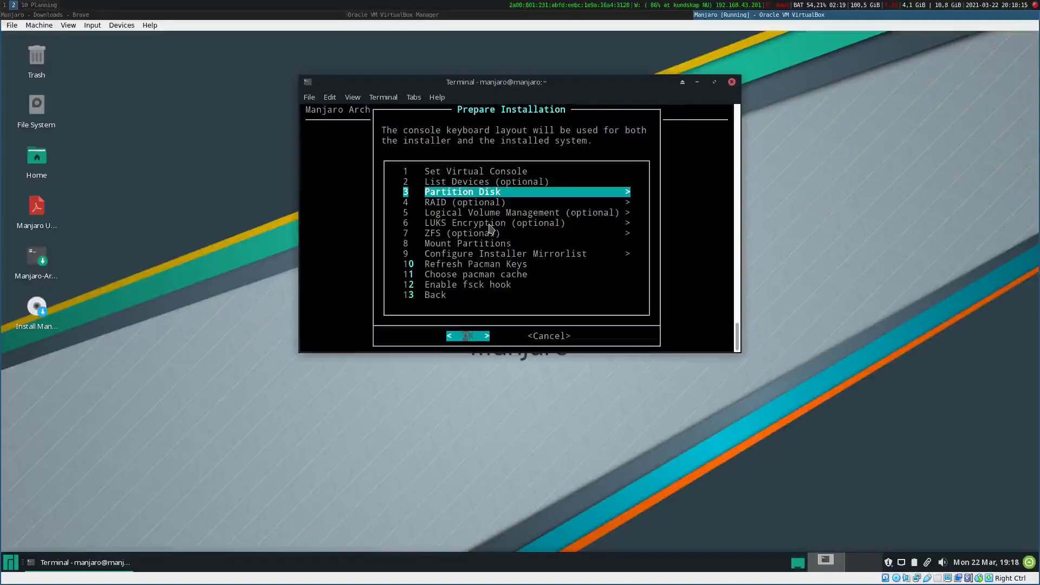
Partition the 30G disk /dev/sda with fdisk, chosen from the partitioning tool list
key(Return)
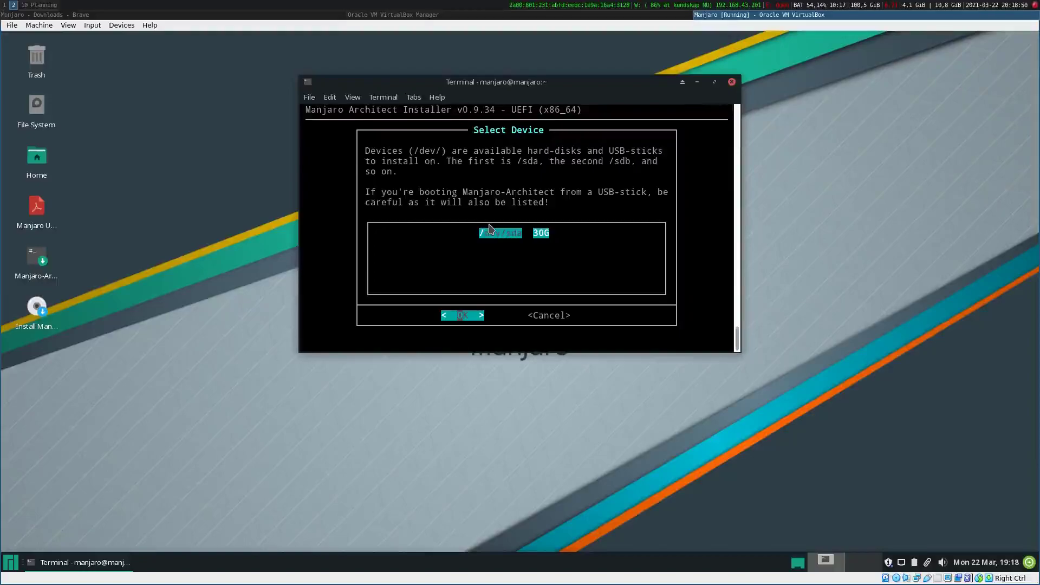
key(Return)
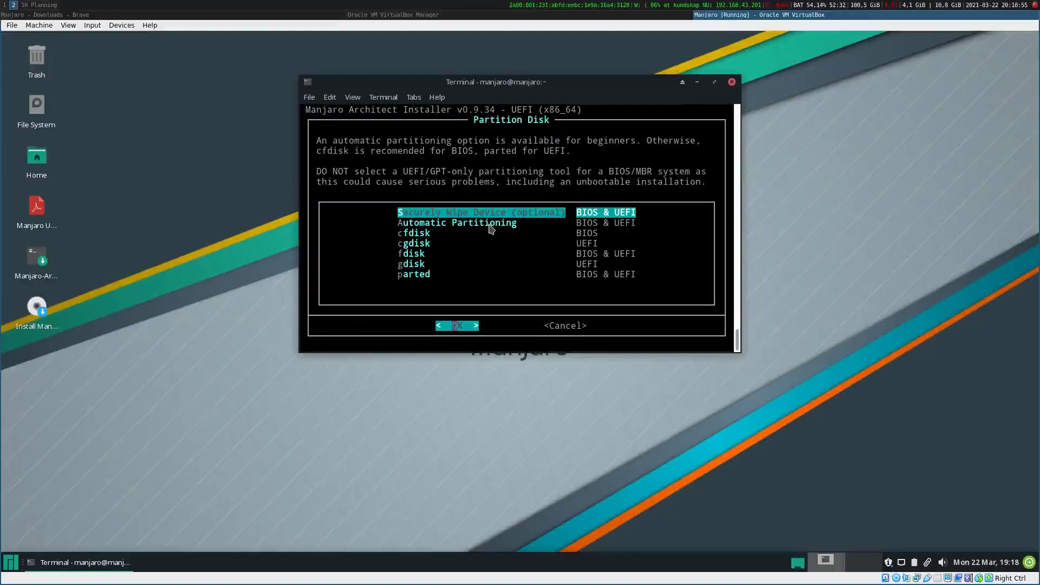
key(Down)
key(Down)
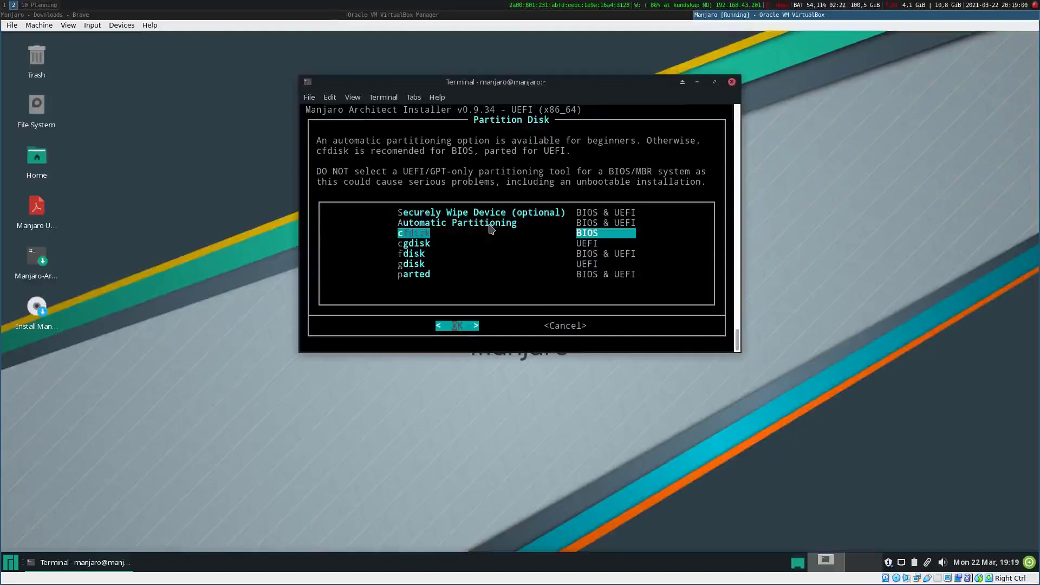
key(Up)
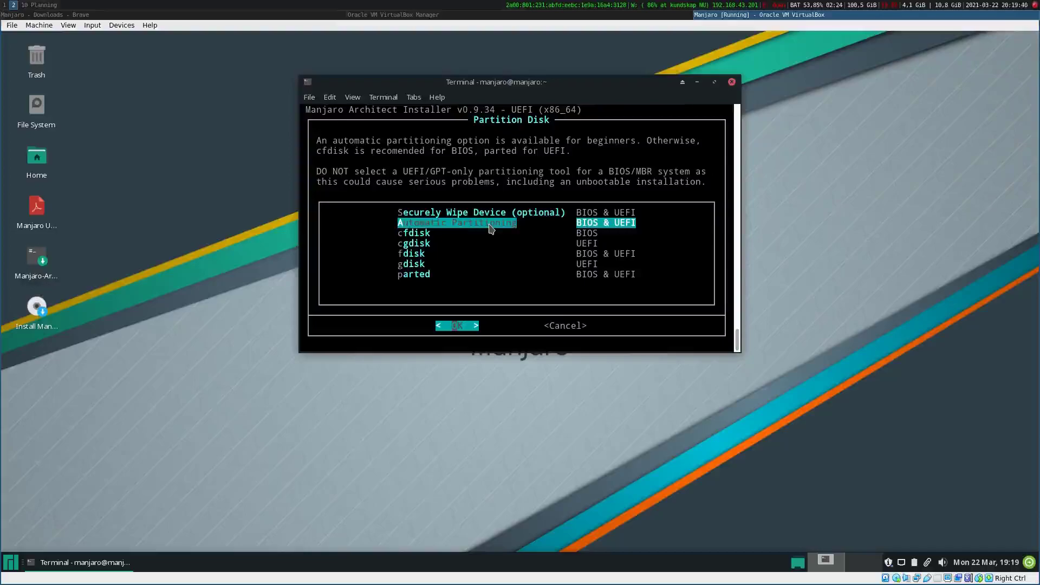
key(Down)
key(Down)
key(Down)
key(Down)
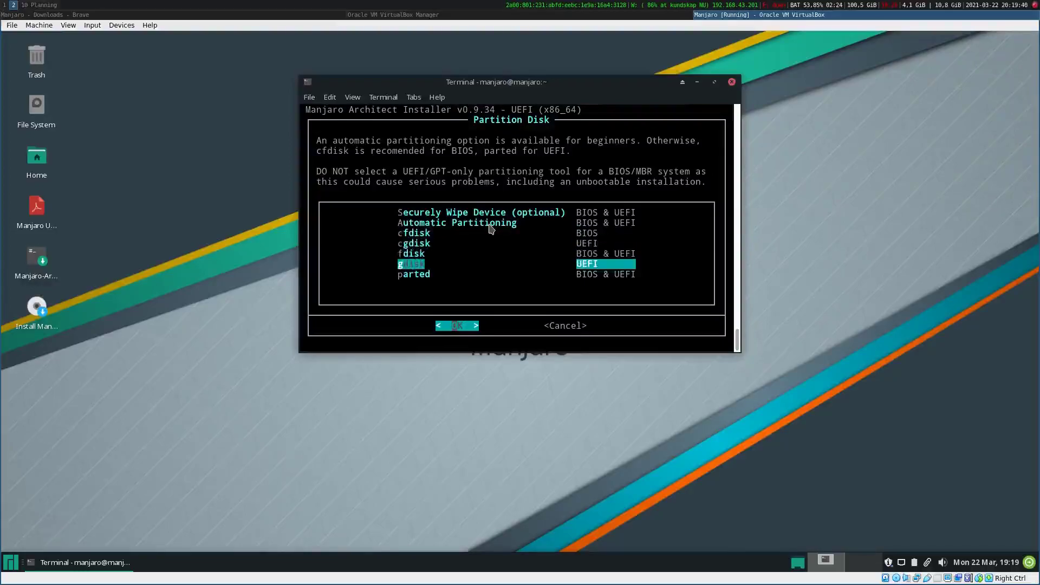
key(Up)
key(Return)
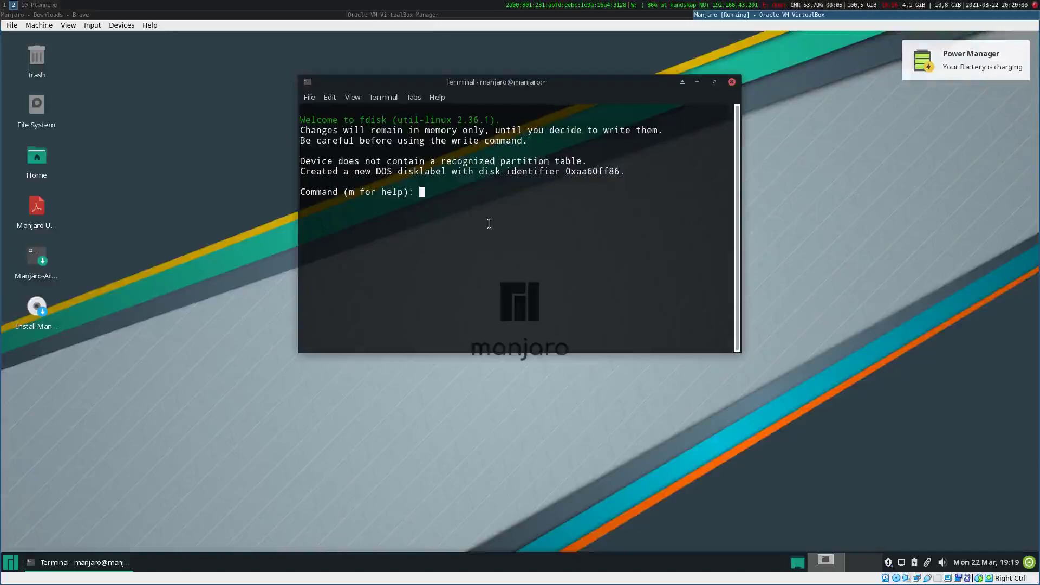
Show fdisk's command help with m and find the GPT option
text(m)
key(Return)
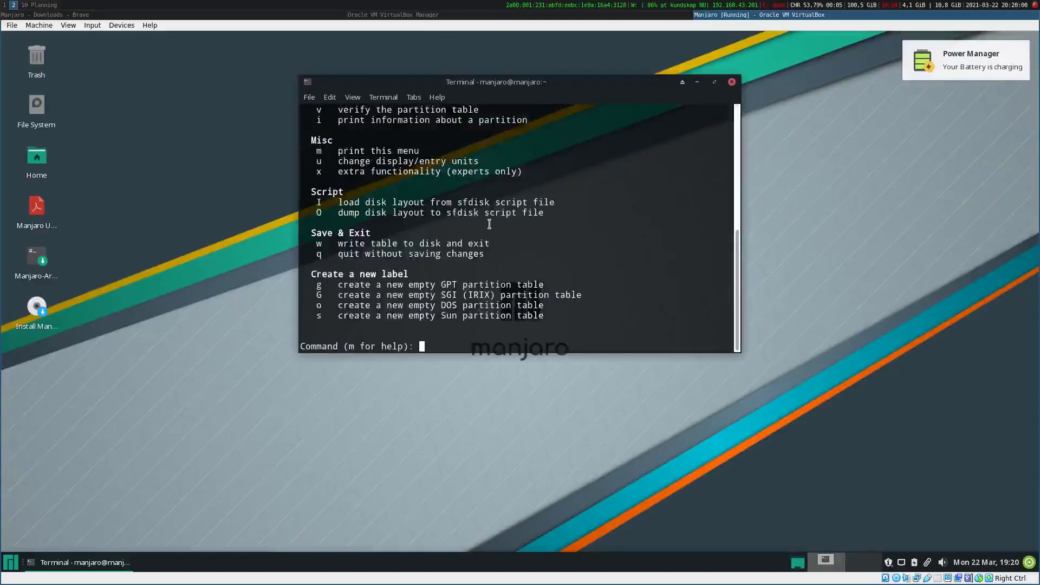
scroll(489, 224, up, 8)
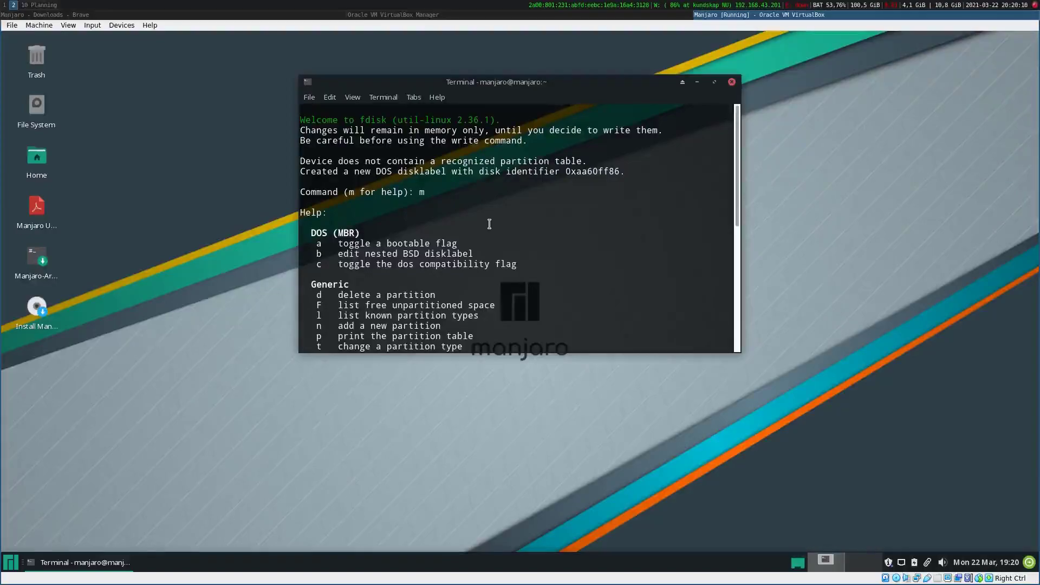
scroll(489, 224, down, 8)
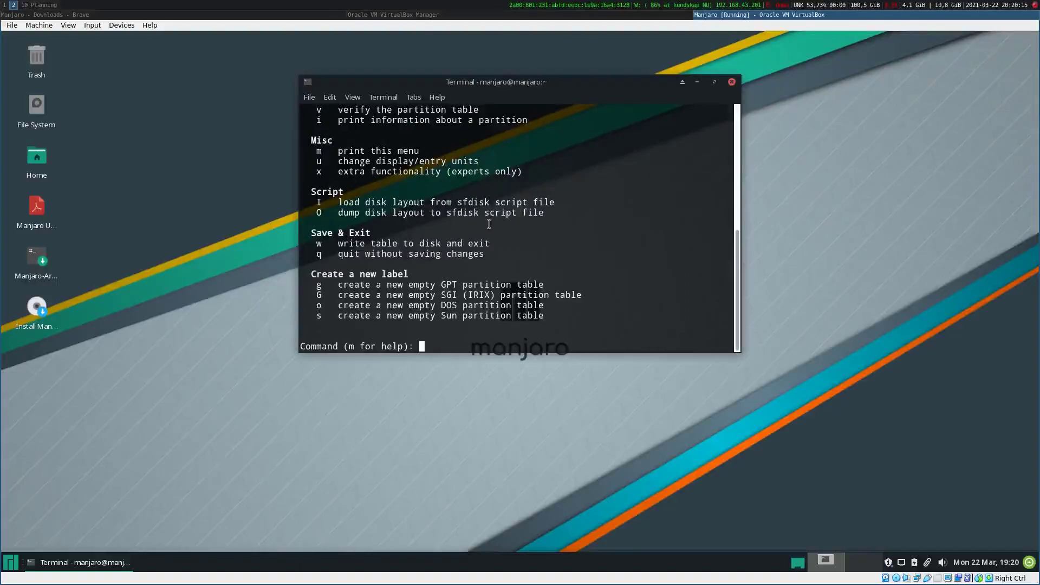
double_click(448, 284)
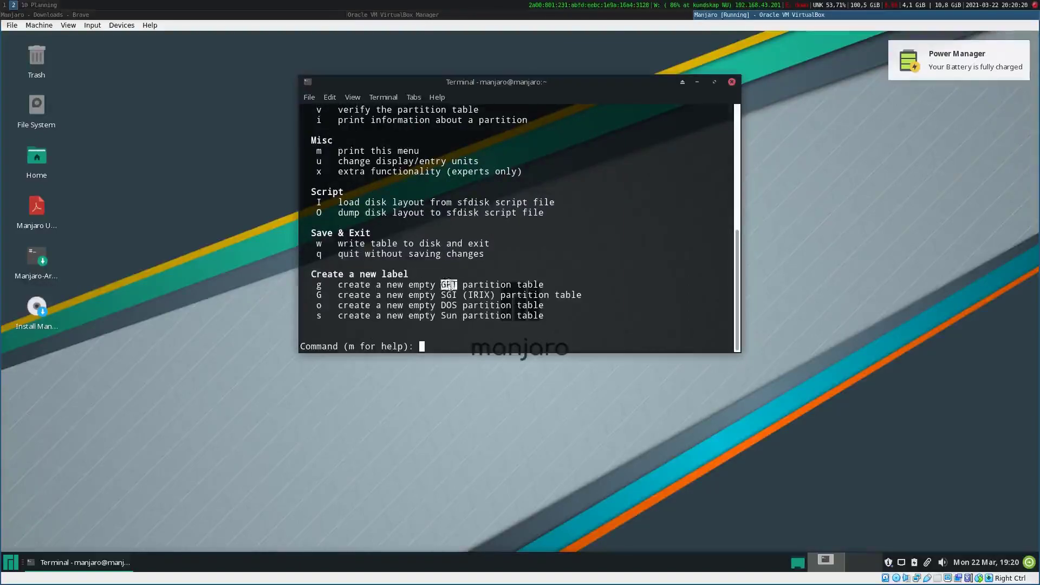
click(509, 286)
Create a new empty GPT disklabel with g and print the table twice
text(g)
key(Return)
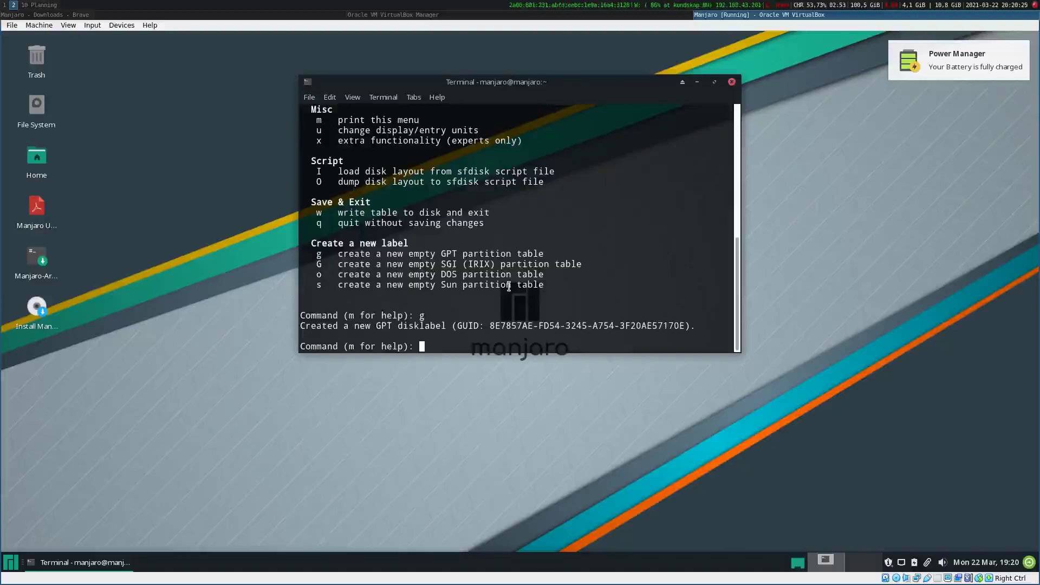
text(p)
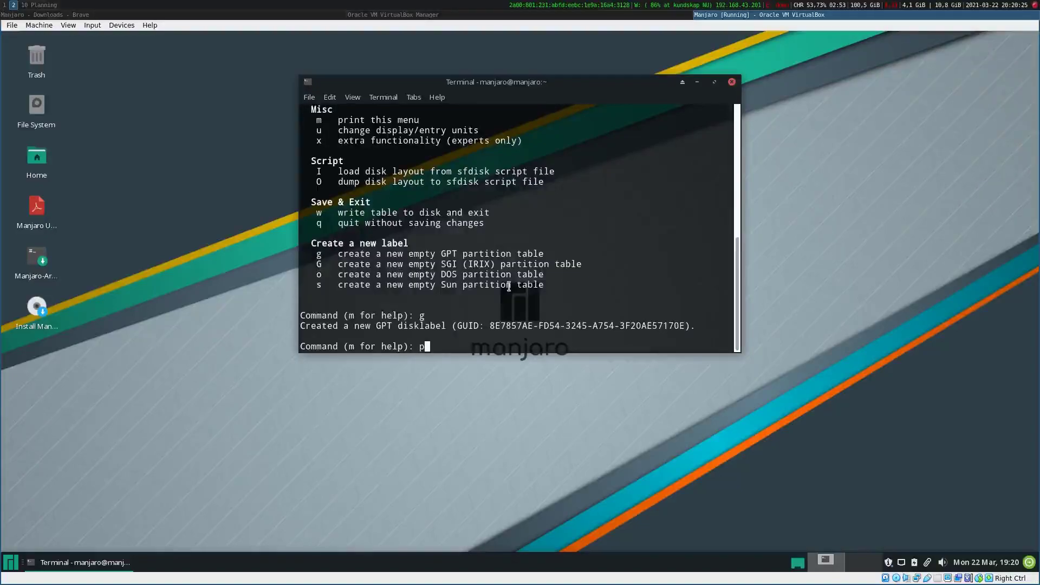
key(Return)
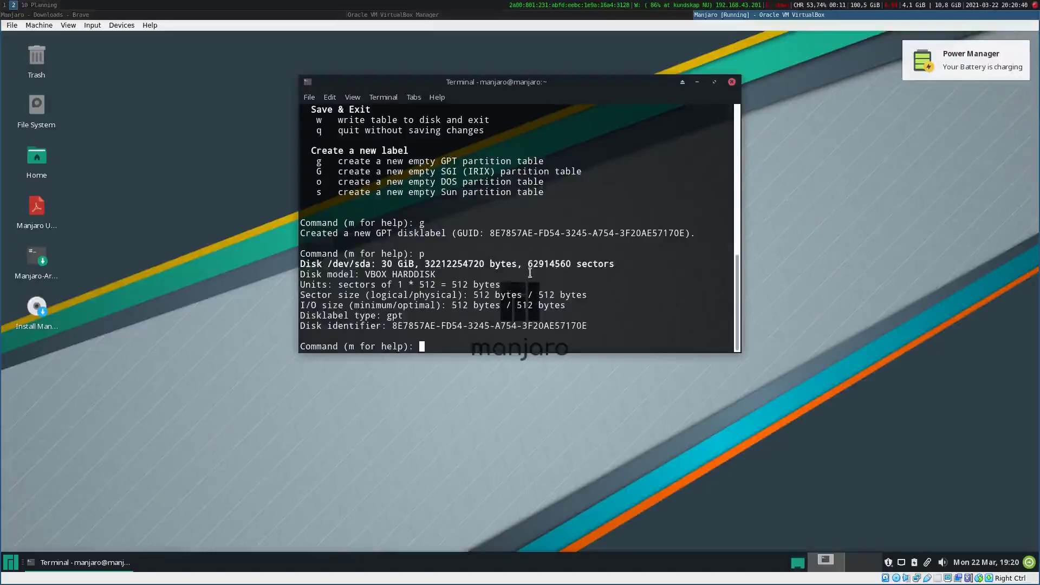
text(p)
key(Return)
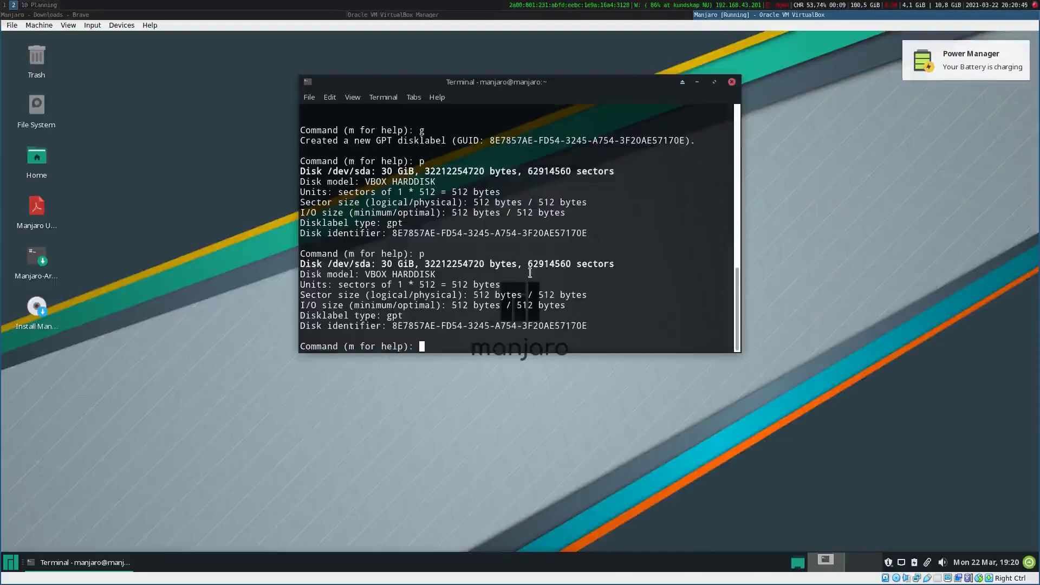
Create partition 1 of +300M at the default first sector and print the table
text(n)
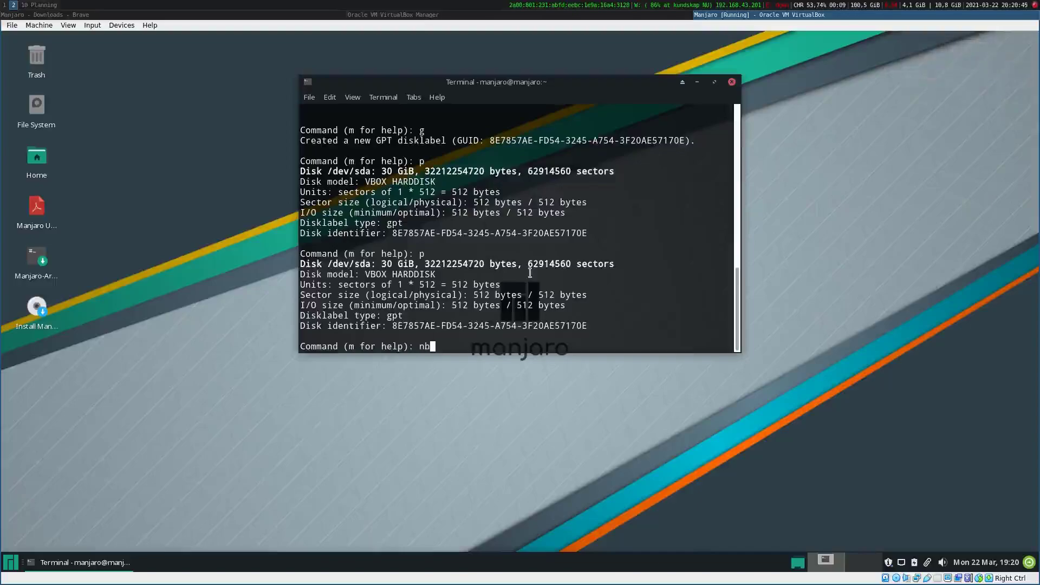
key(Return)
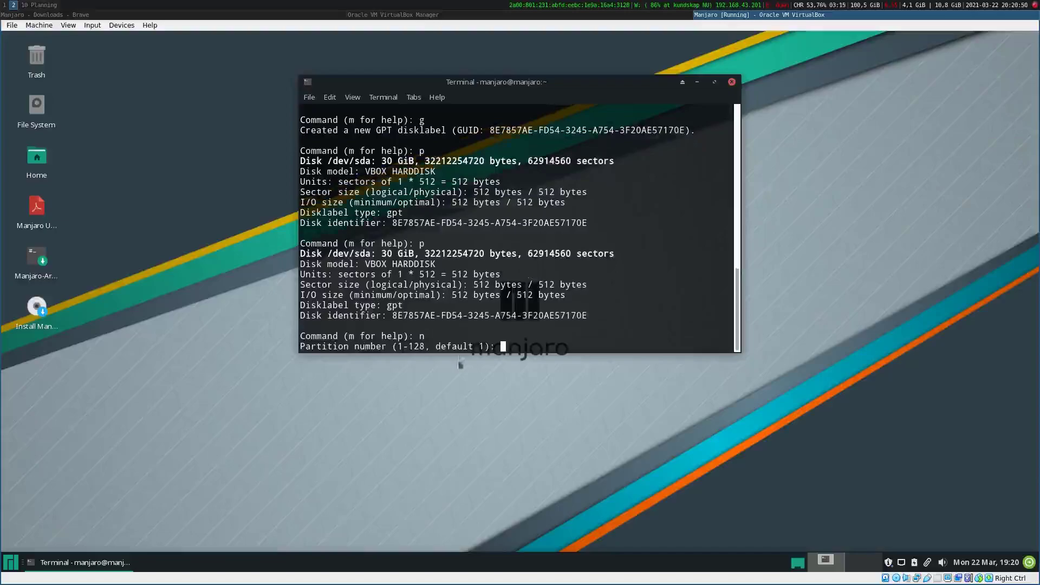
key(Return)
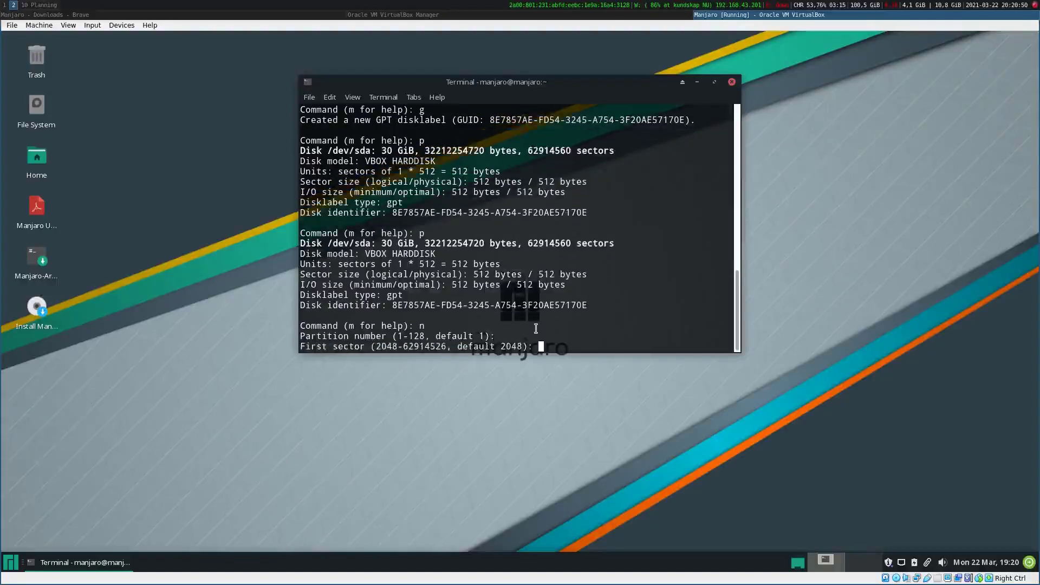
key(Return)
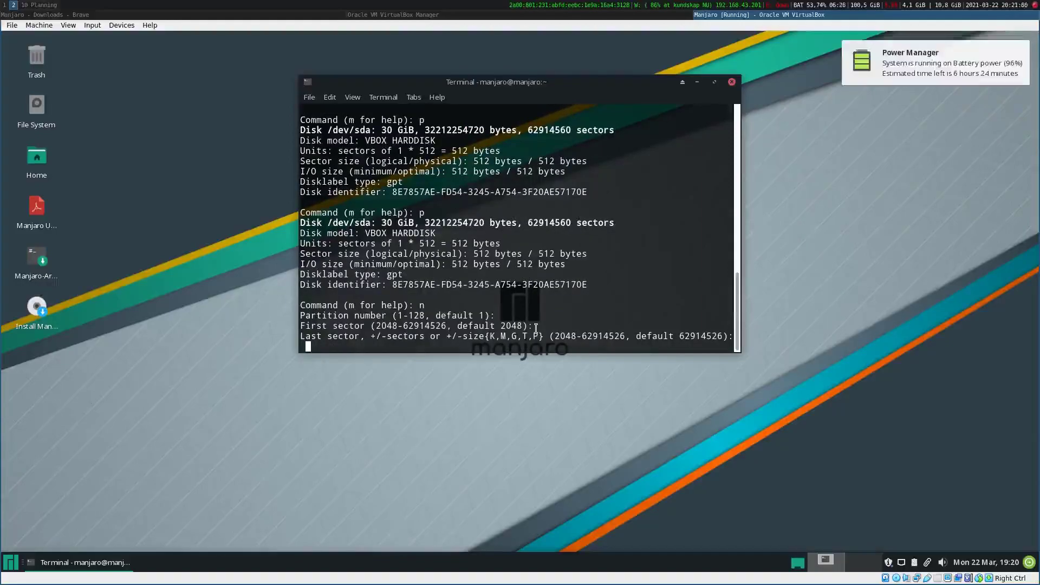
text(+300M)
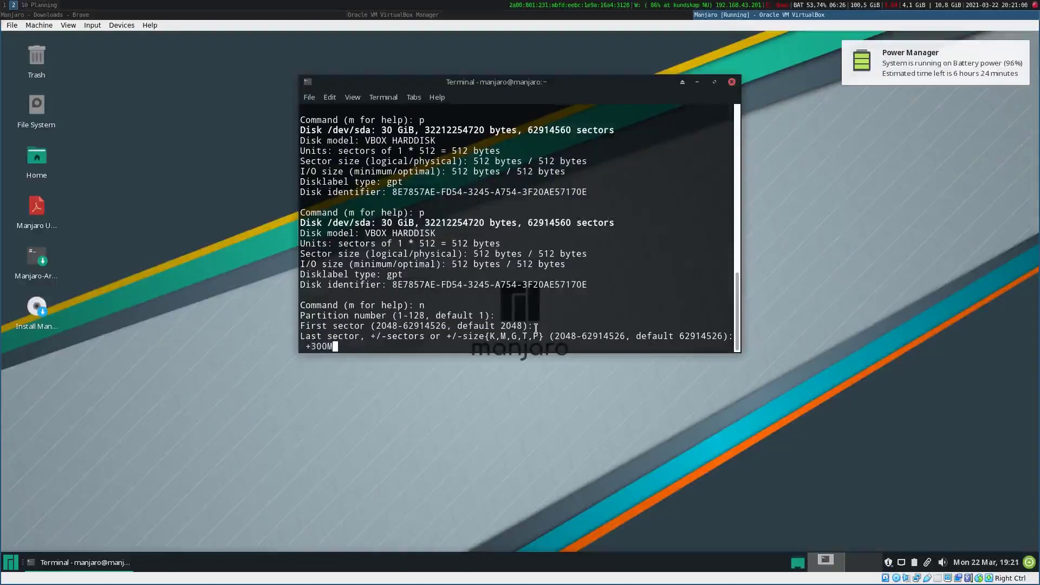
key(Return)
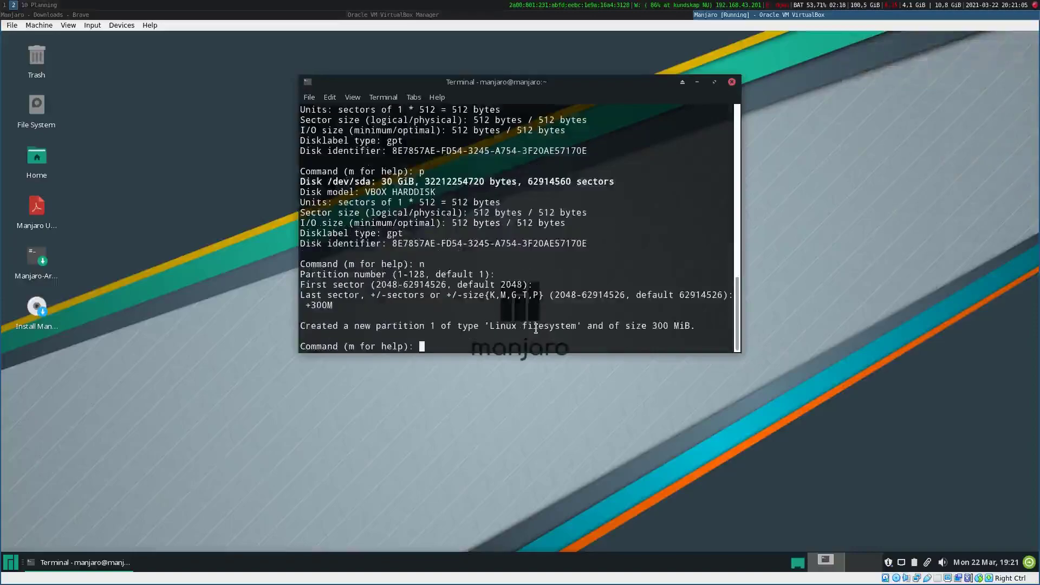
text(p)
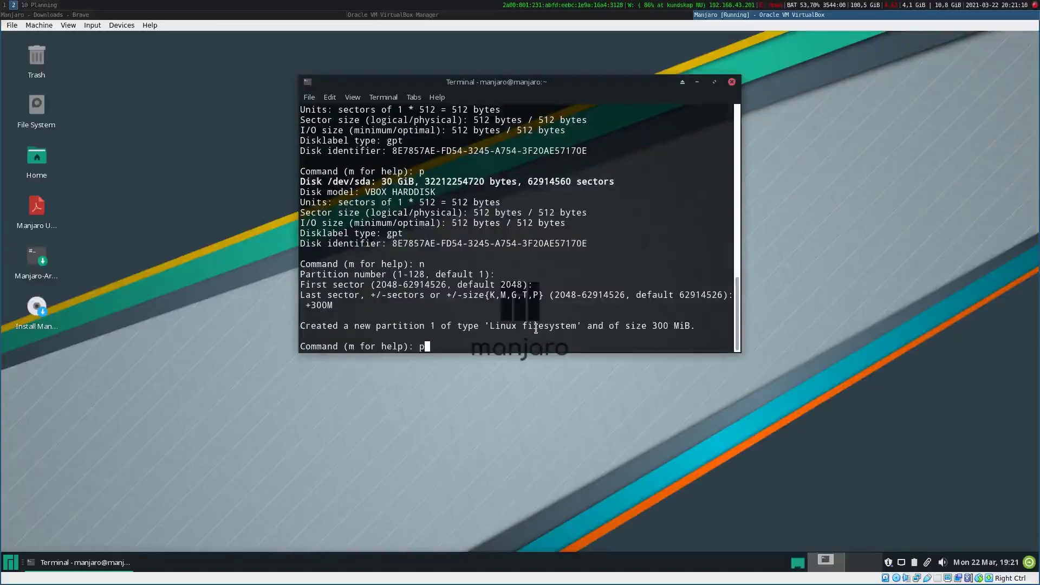
key(Return)
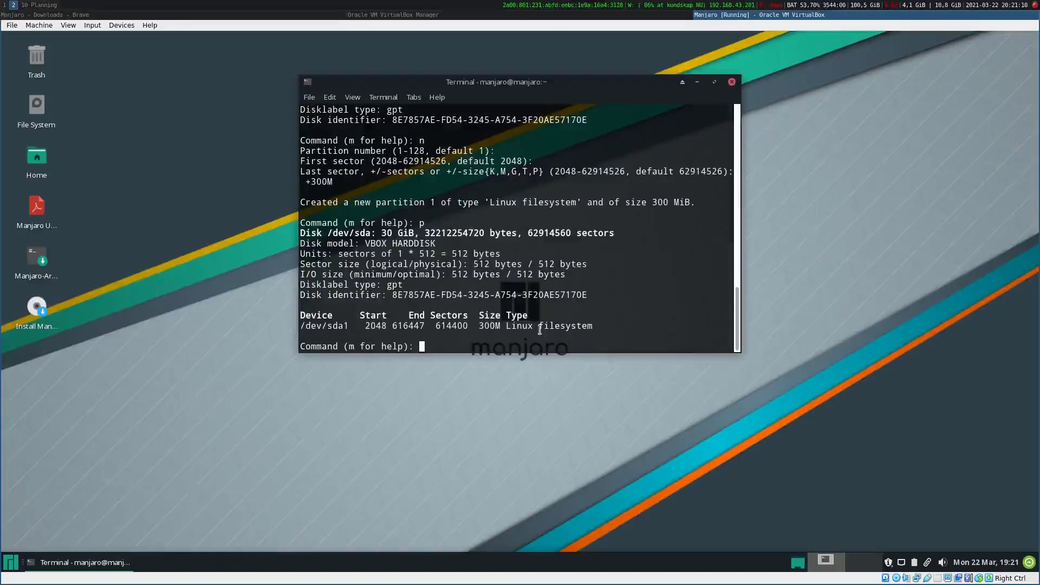
drag(519, 326, 590, 324)
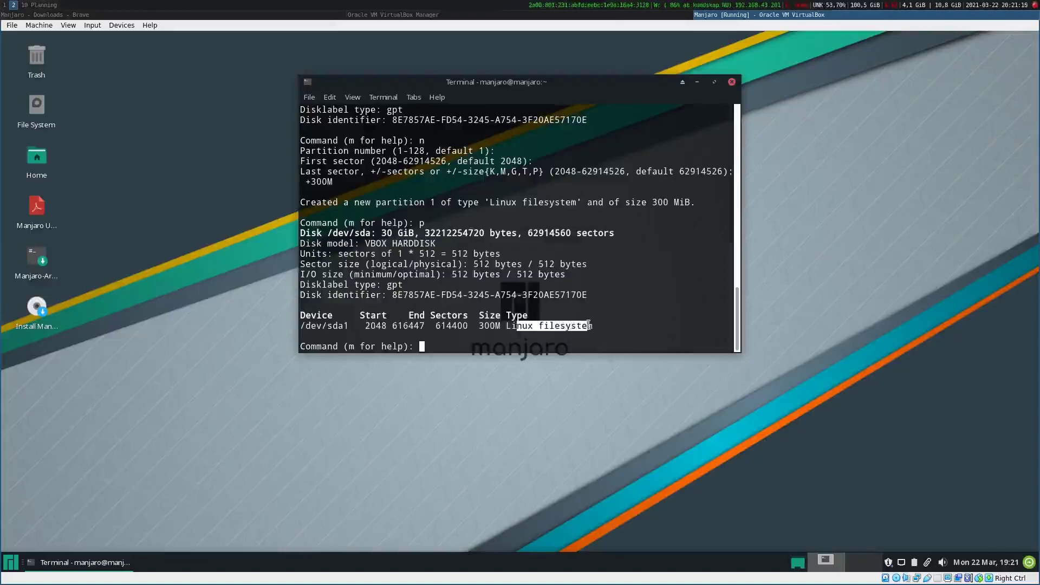
click(567, 298)
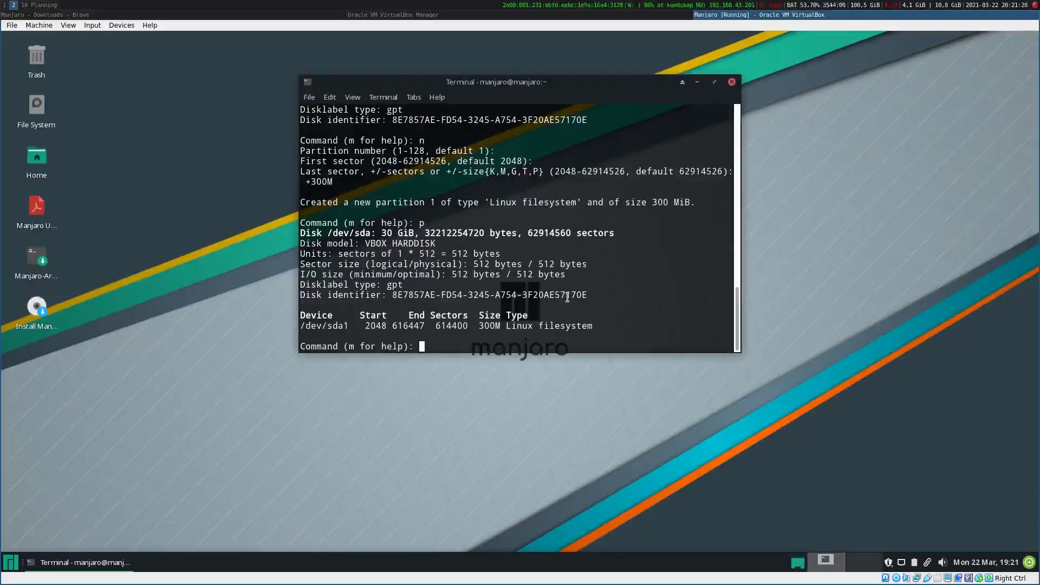
Change partition 1's type to EFI System (type 1)
text(t)
key(Return)
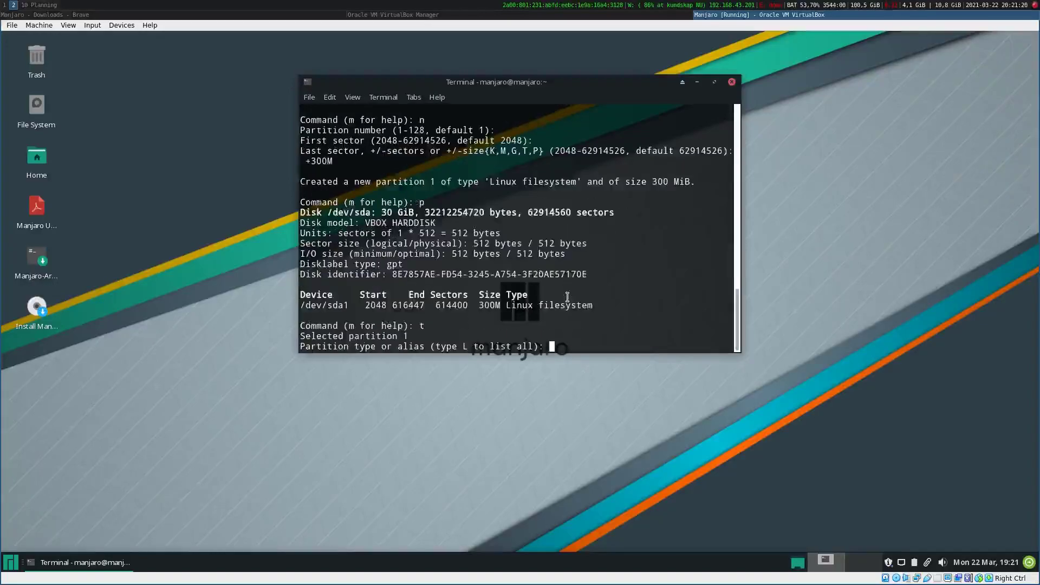
text(L)
key(Return)
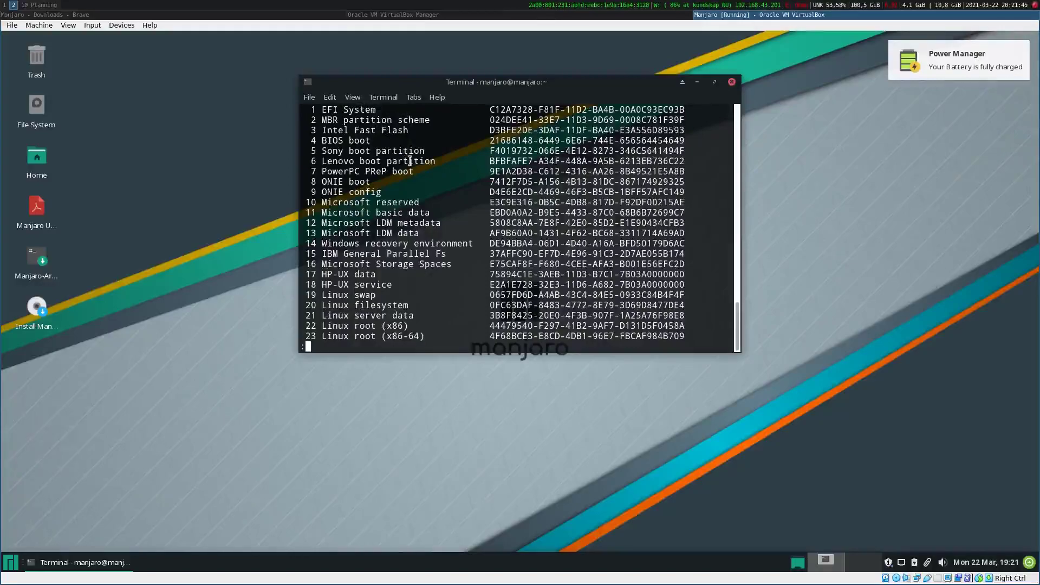
key(q)
text(q)
key(BackSpace)
text(1)
key(Return)
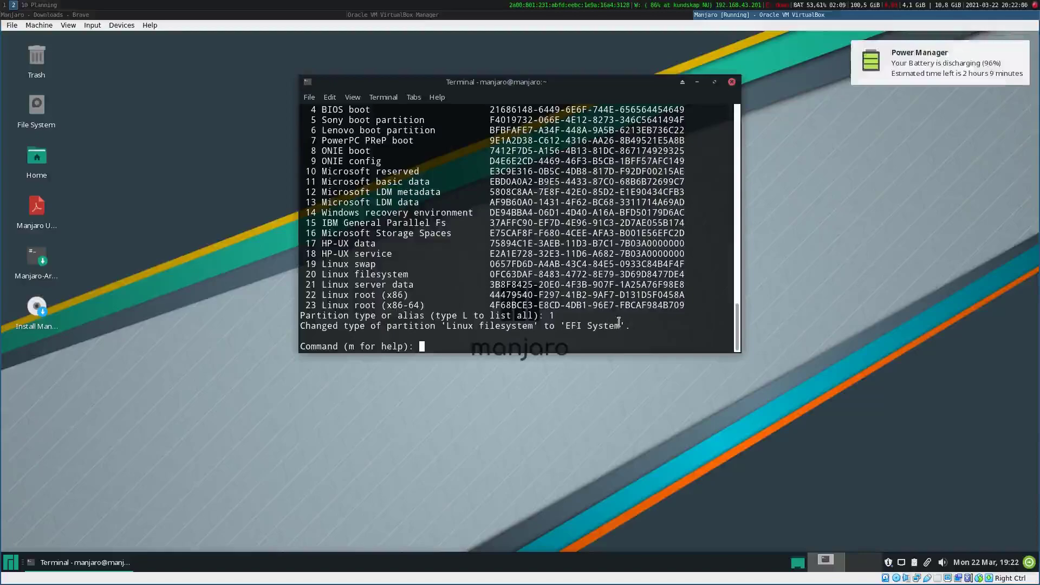
Add partition 2 filling the rest of the disk, check the table, and write it
text(n)
key(Return)
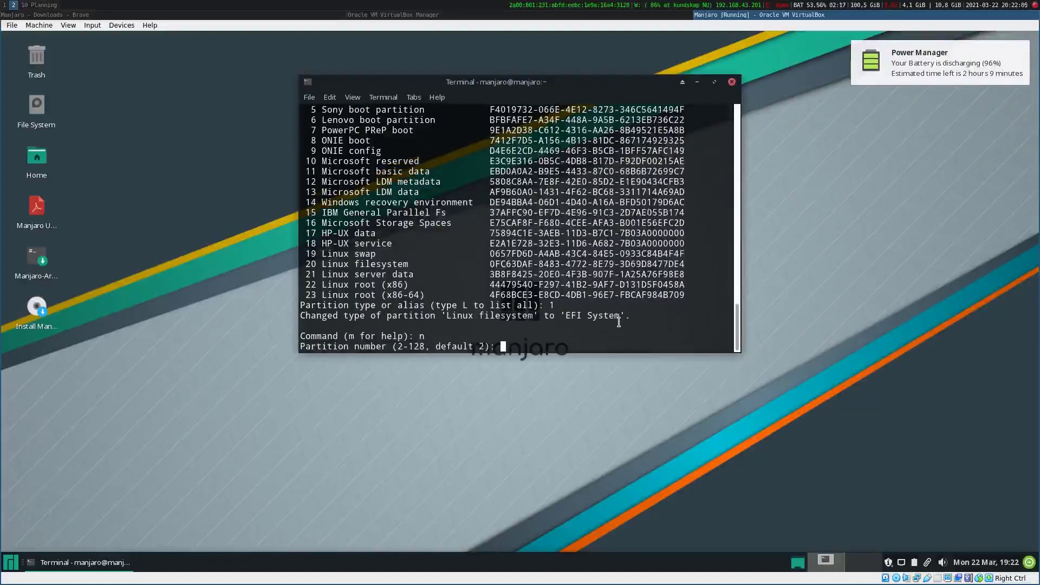
key(Return)
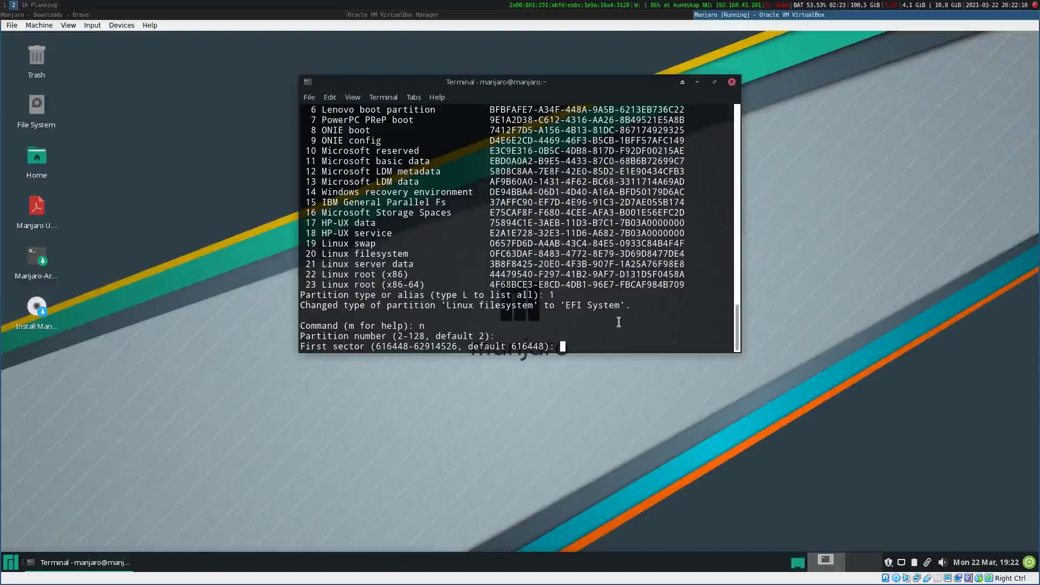
key(Return)
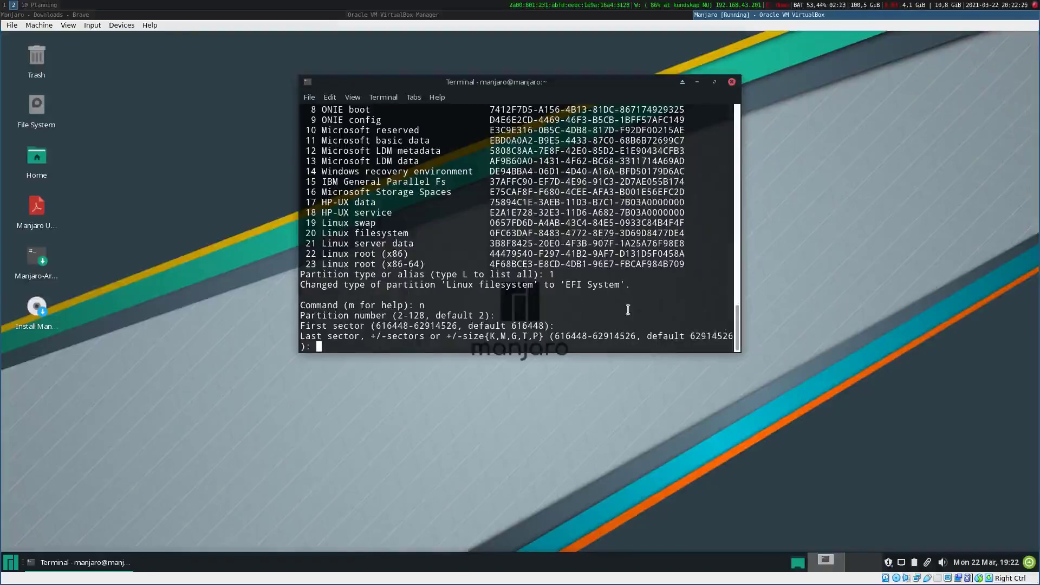
key(Return)
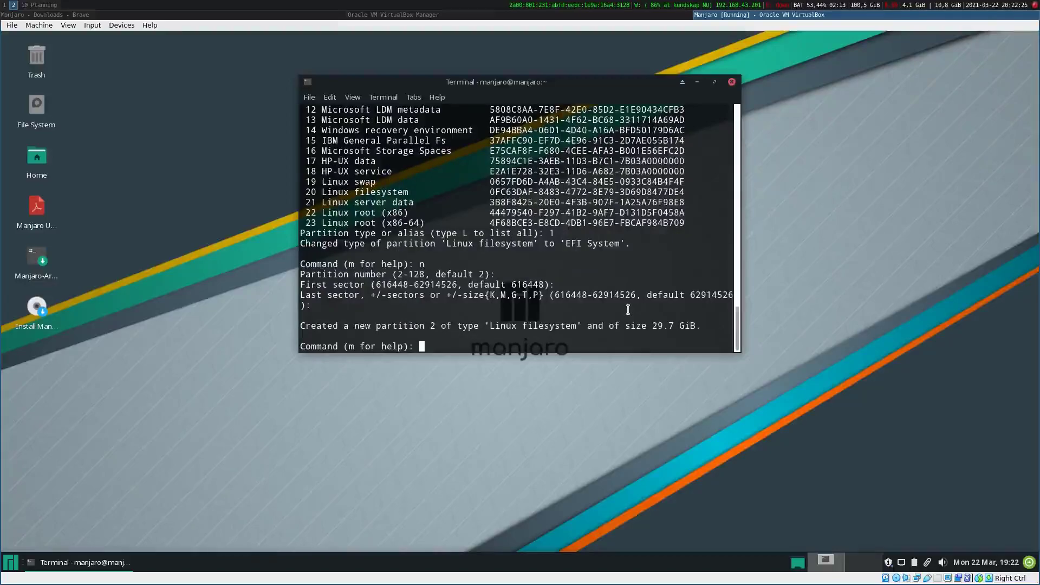
text(p)
key(Return)
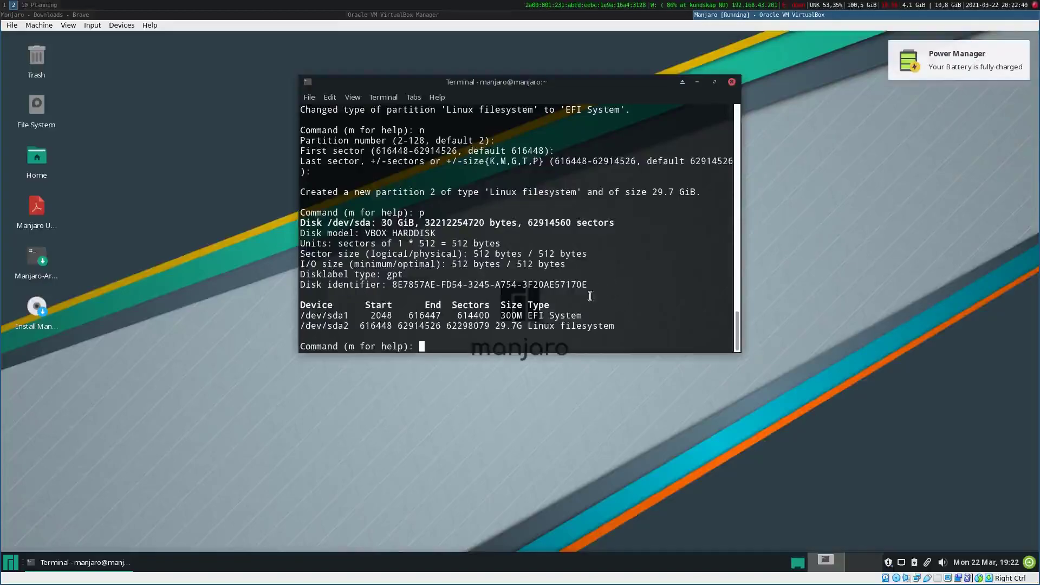
text(w)
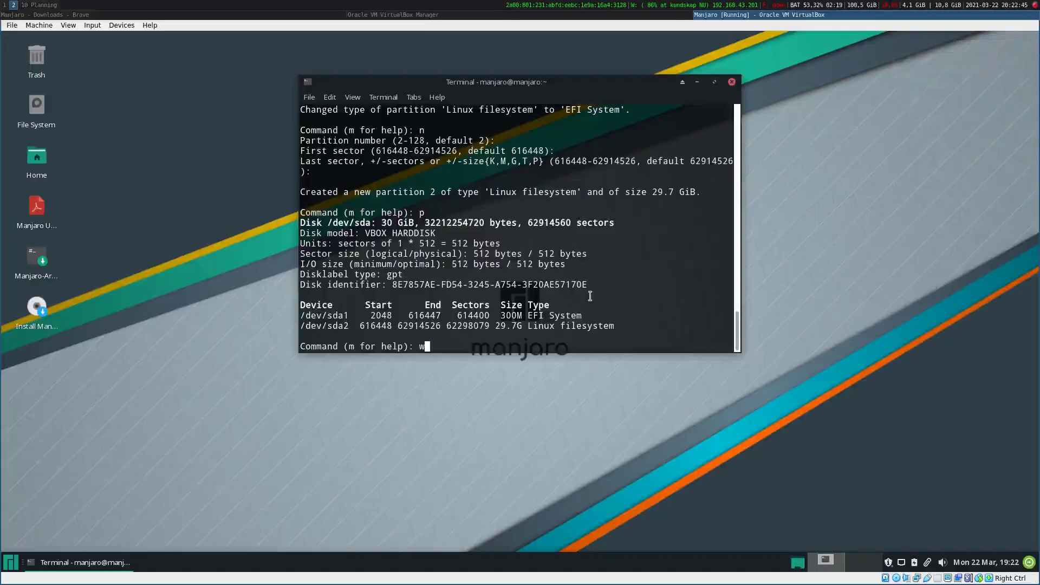
key(Return)
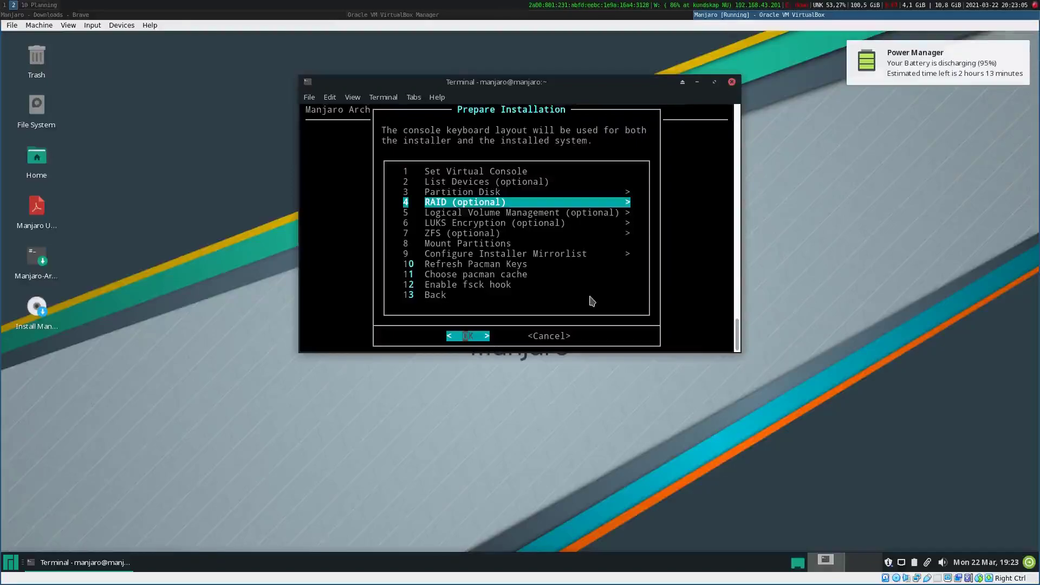
Open 8 Mount Partitions from the Prepare Installation menu
key(Down)
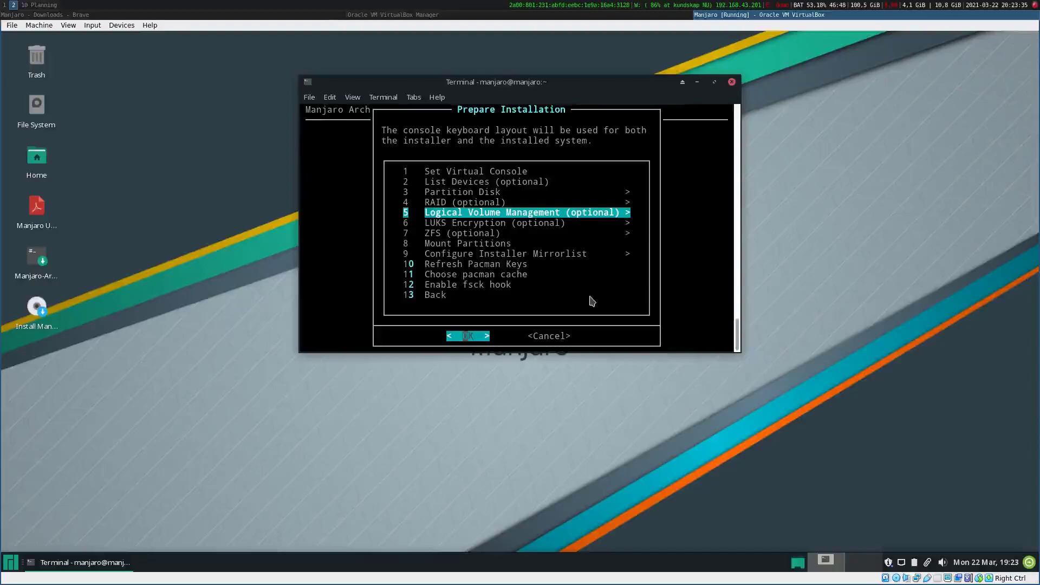
key(Down)
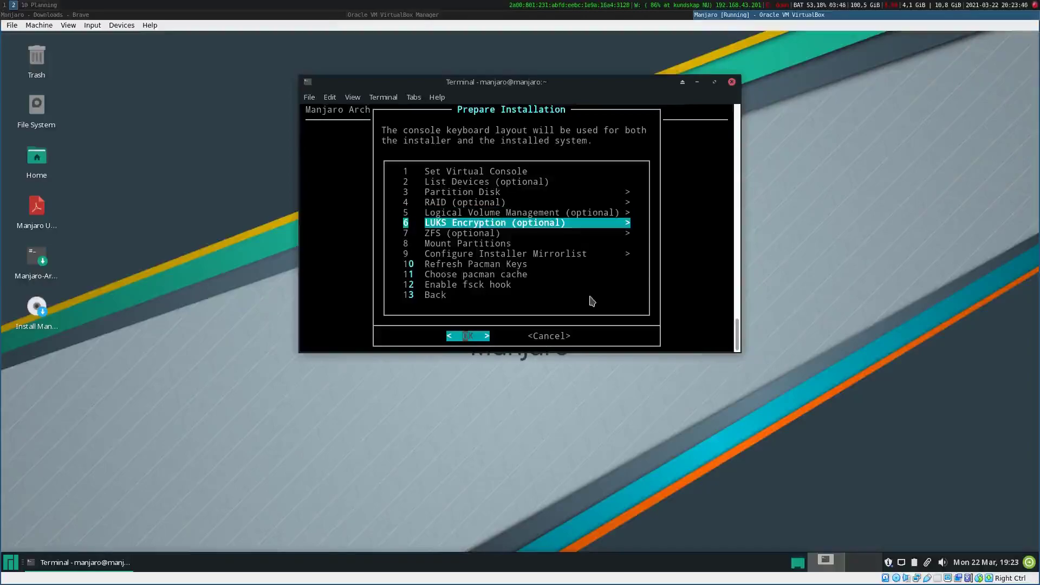
key(Down)
key(Down)
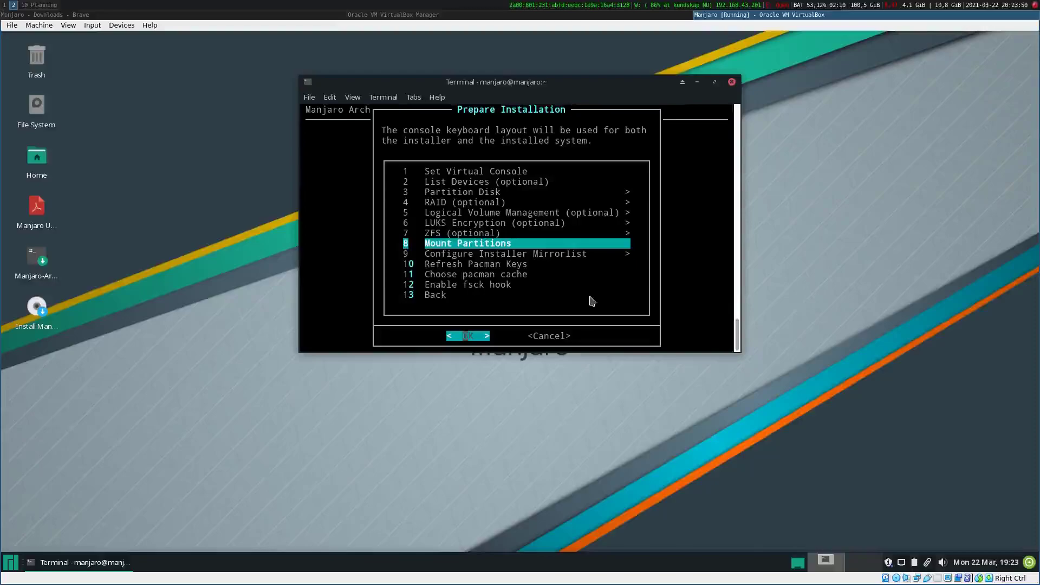
key(Return)
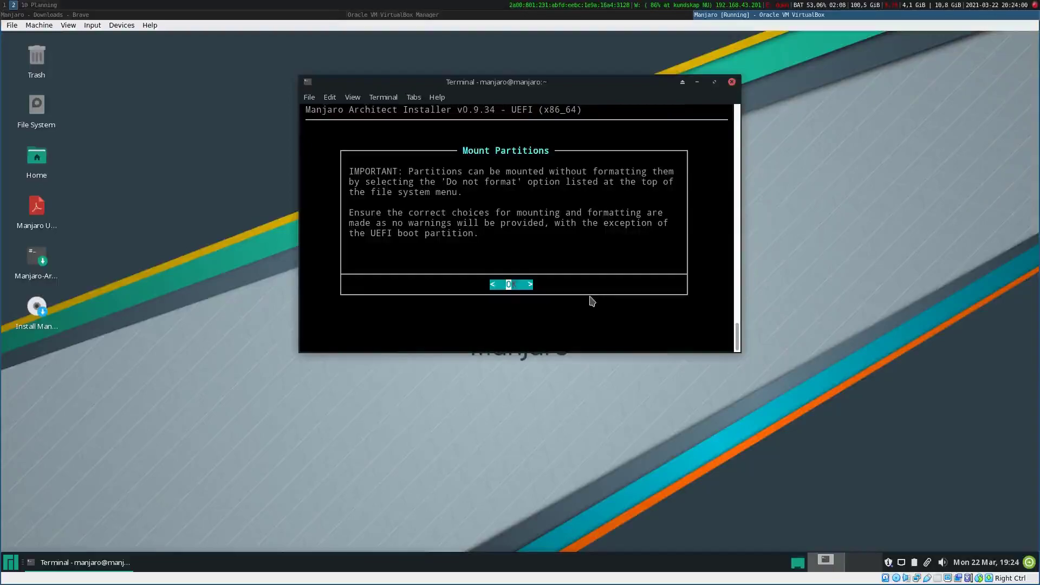
Select /dev/sda2 as ROOT and format it as ext4, accepting the data-loss warning
key(Return)
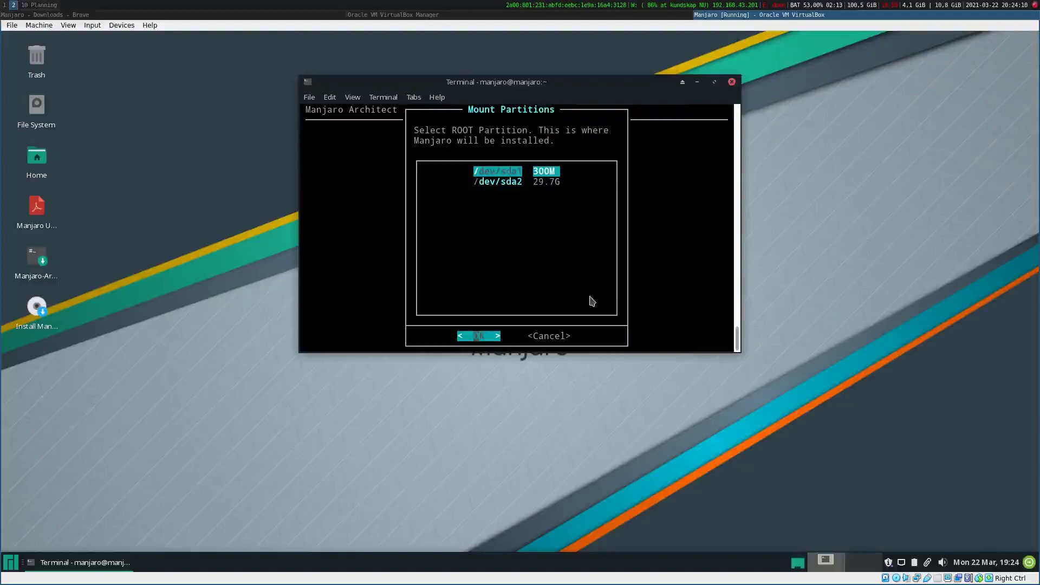
key(Down)
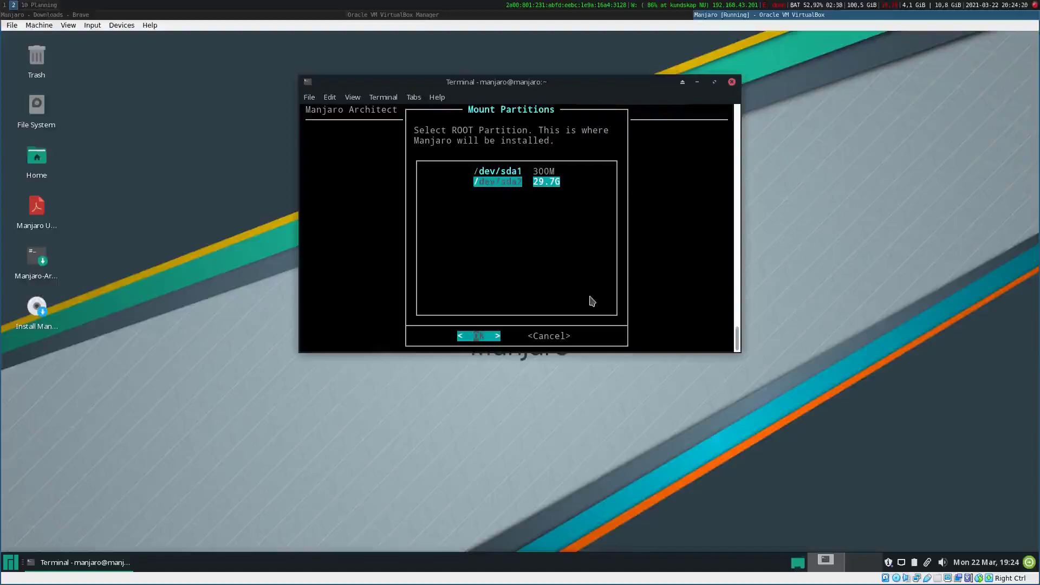
key(Return)
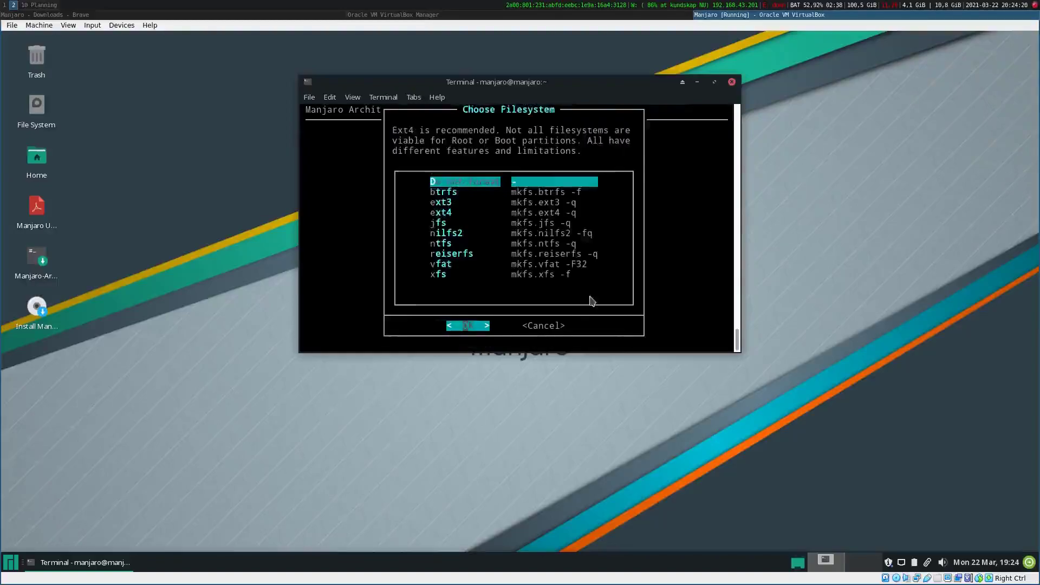
key(Down)
key(Down)
key(Down)
key(Down)
key(Down)
key(Down)
key(Up)
key(Up)
key(Up)
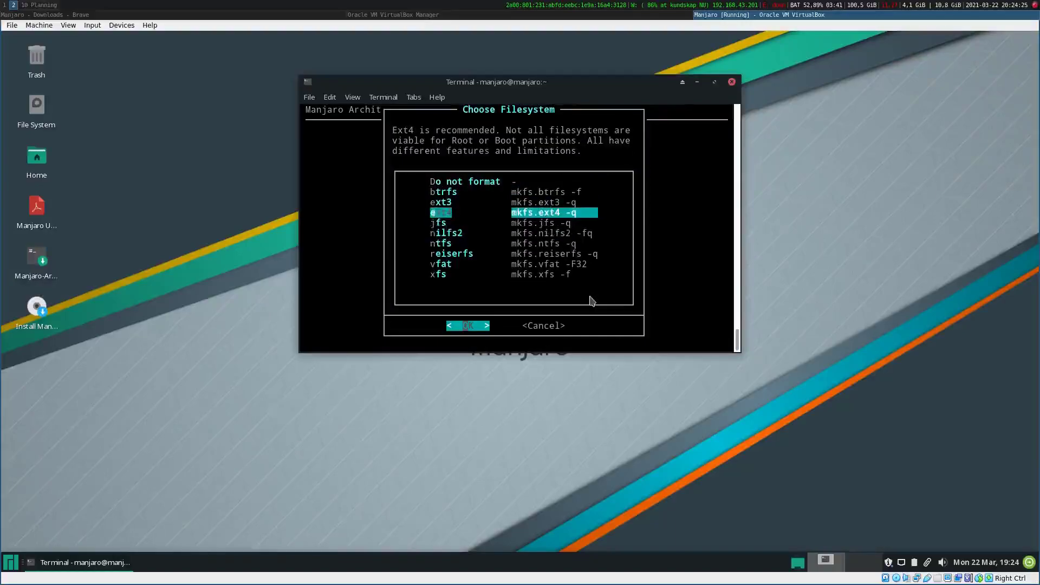
key(Return)
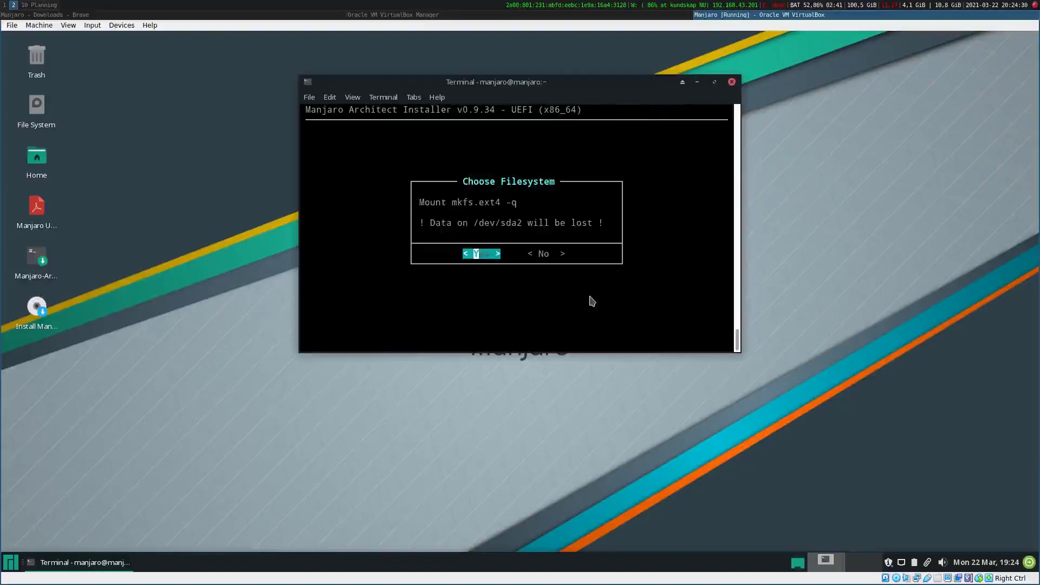
key(Return)
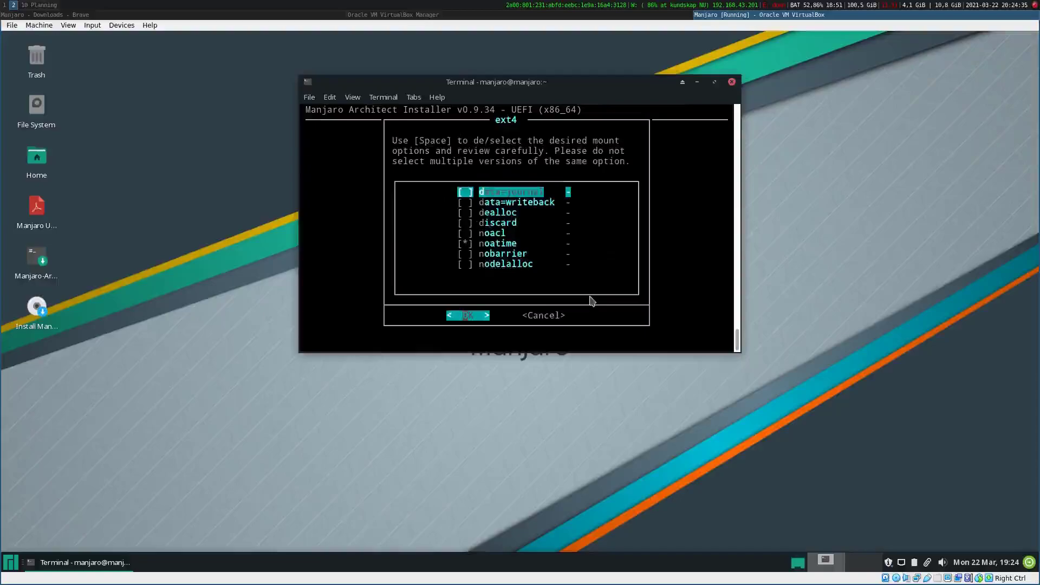
Mount the root partition with the noatime option
key(Down)
key(Down)
key(Down)
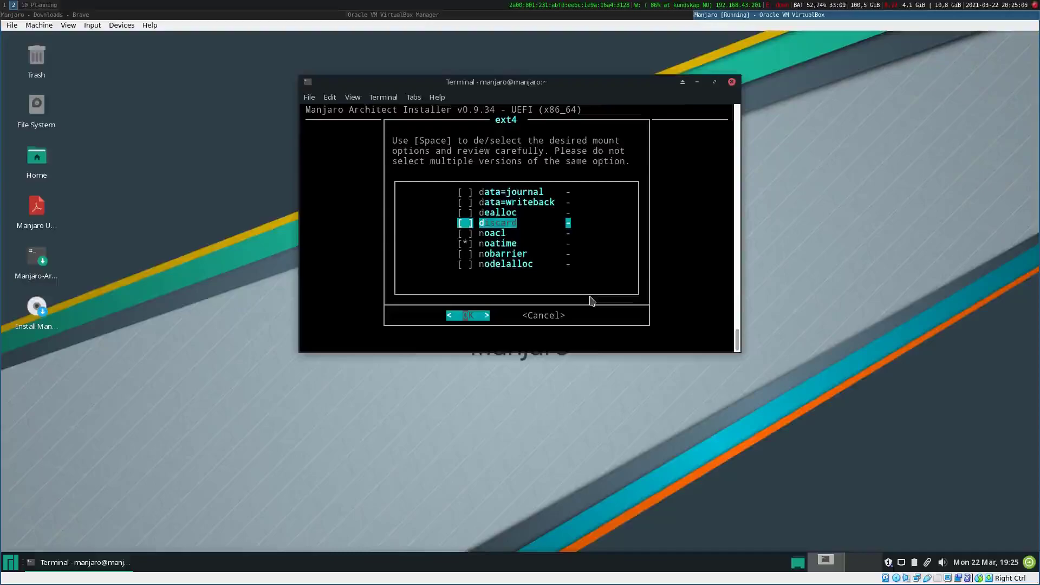
key(Down)
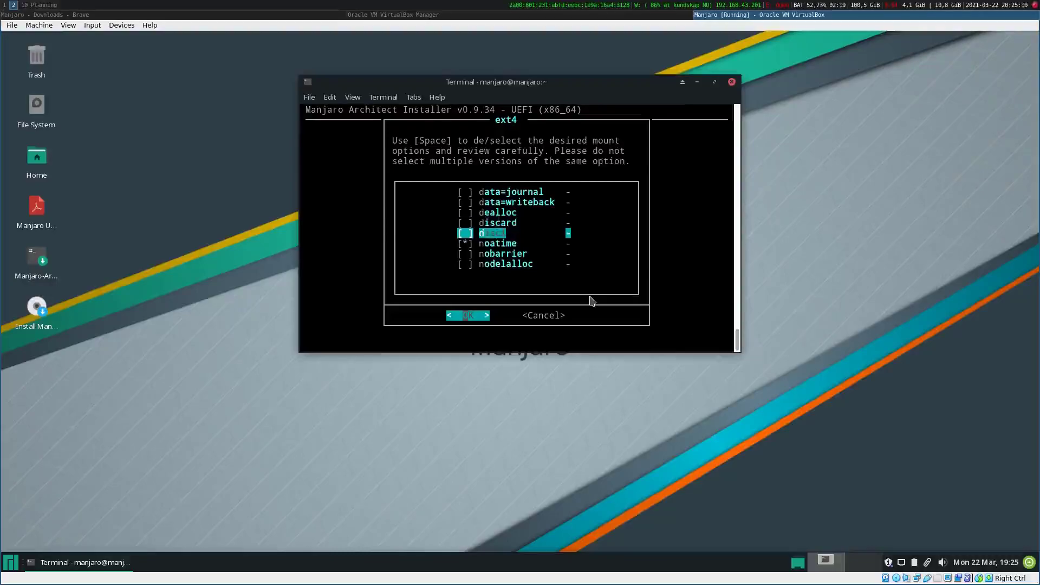
key(Down)
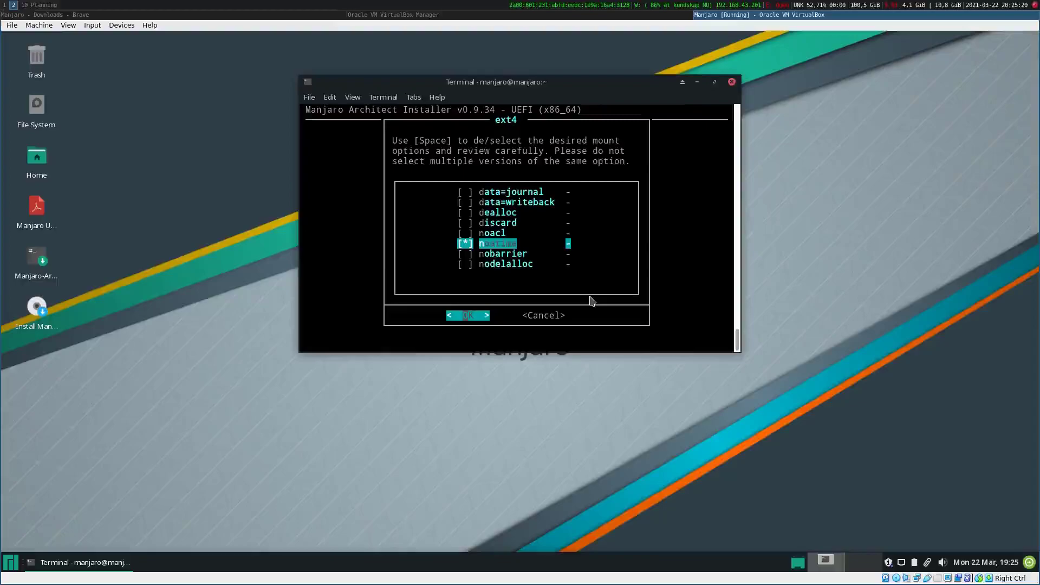
key(Down)
key(Down)
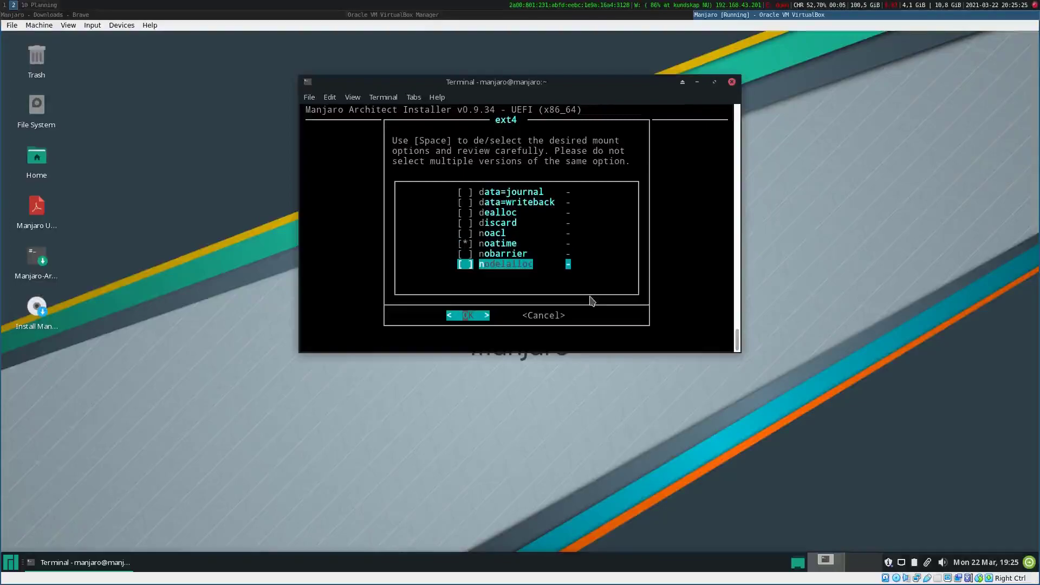
key(Return)
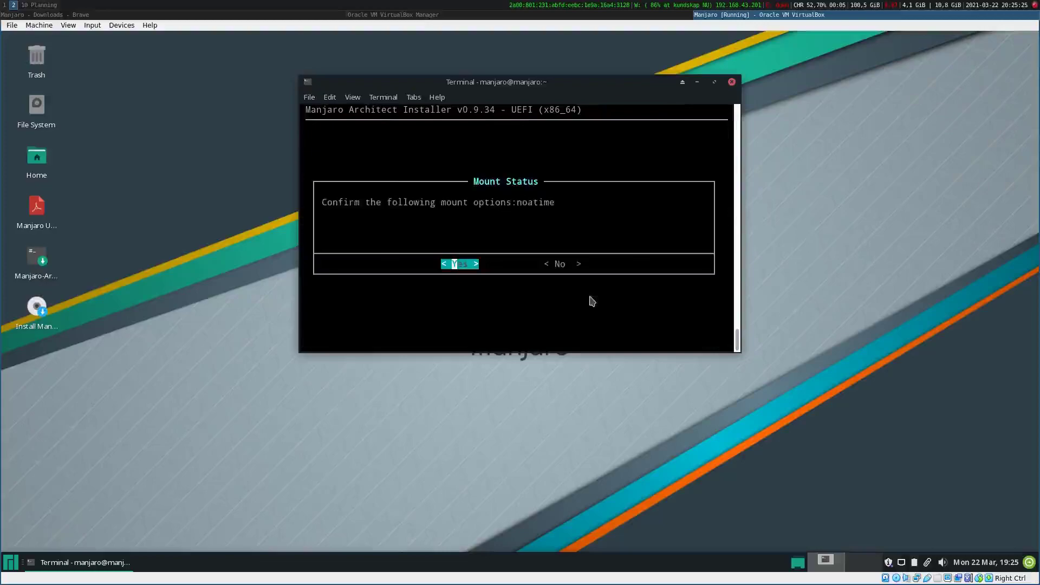
key(Return)
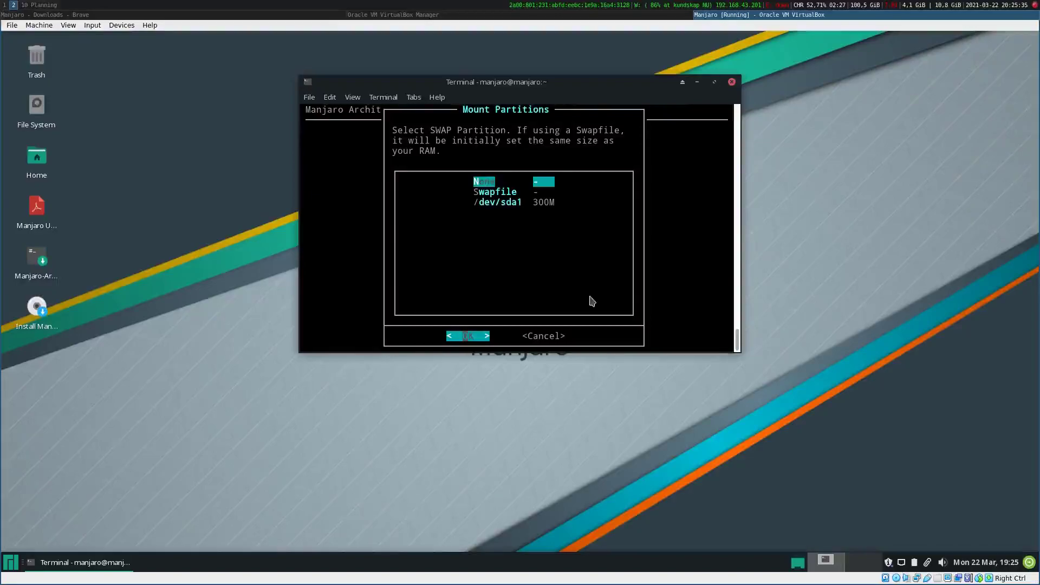
Choose Swapfile for swap and review its default 3923M size
key(Down)
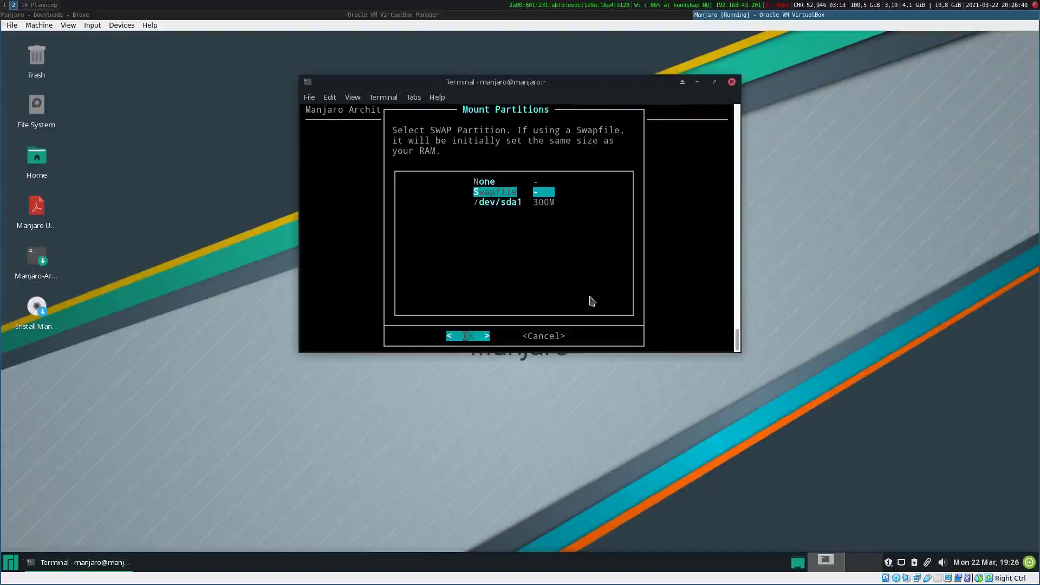
key(Return)
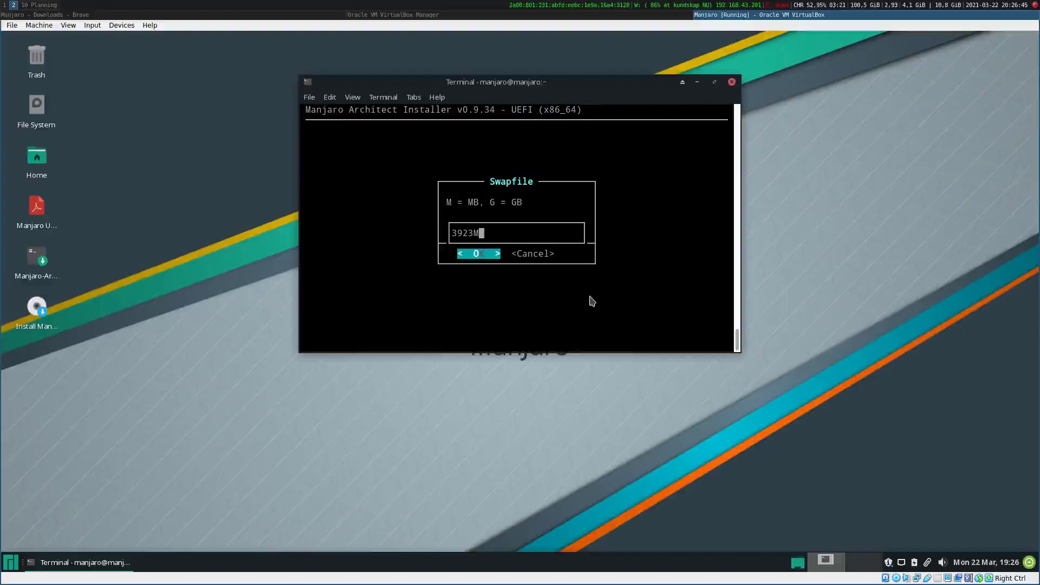
key(Left)
key(Right)
Open a second terminal from the Whisker menu and run 'free /m'
click(9, 562)
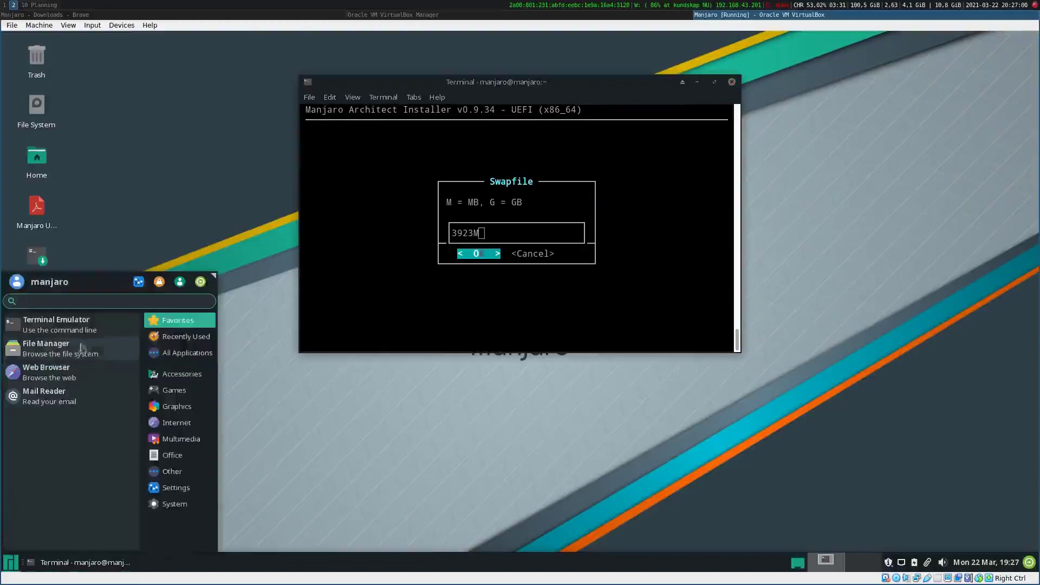
click(87, 327)
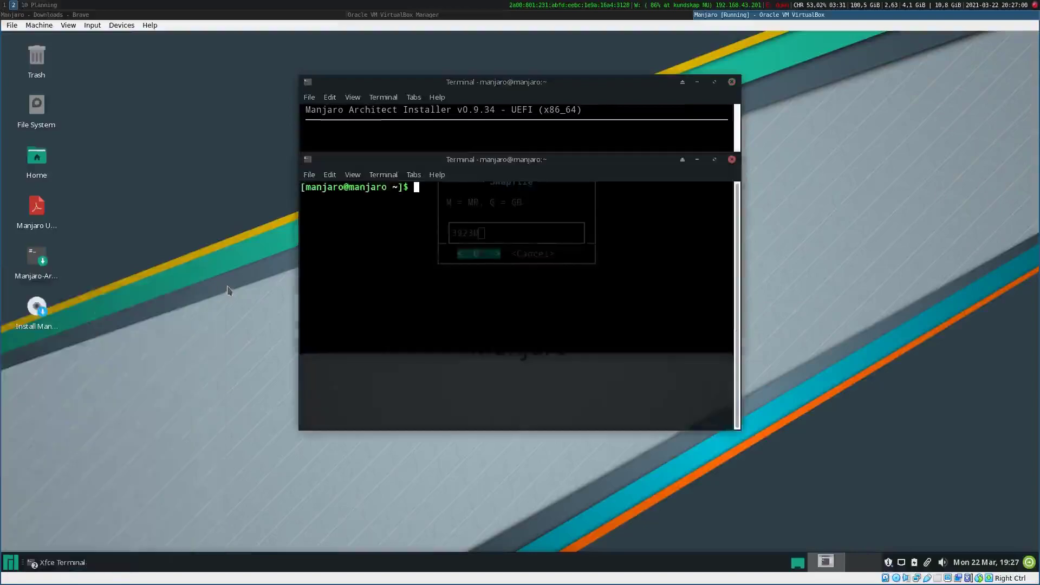
text(free)
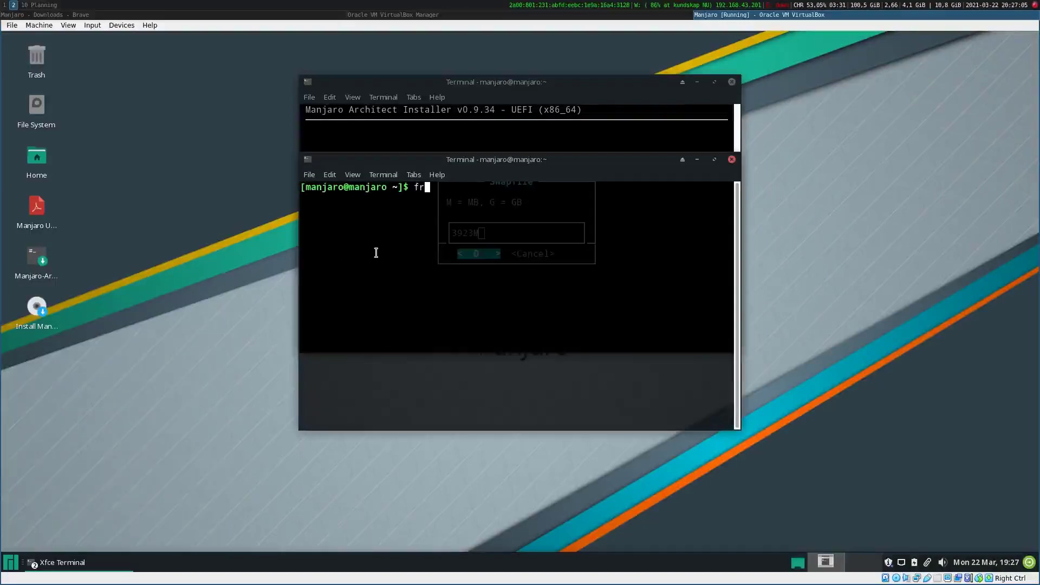
text( /)
text(m)
key(Return)
Rerun the command as 'free -h', showing 3.8Gi total memory and 0B swap
key(Up)
key(BackSpace)
text(h)
key(Return)
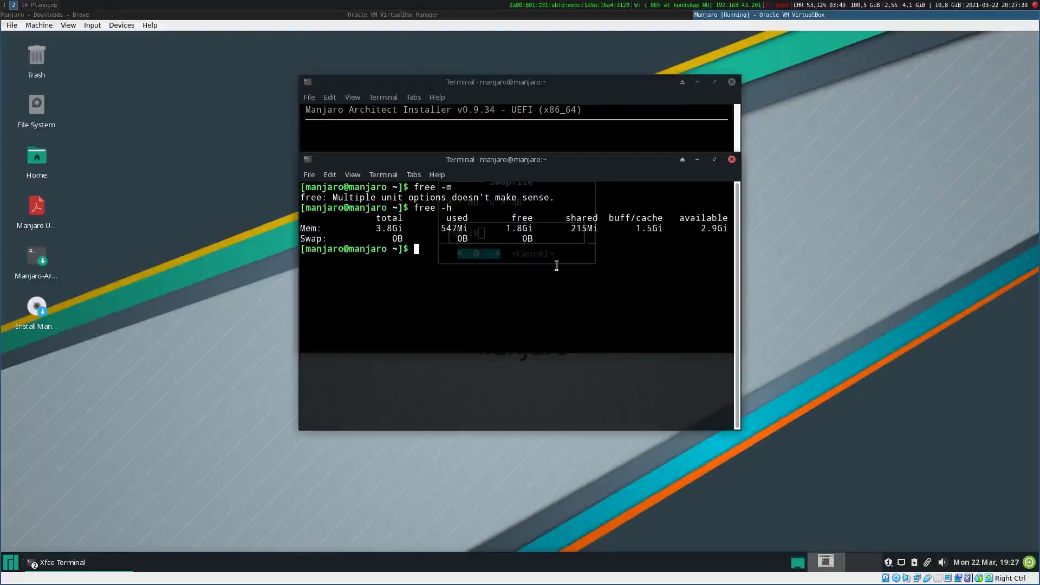
Close the extra terminal and replace the swapfile size with 4G
text(exit)
key(Return)
key(BackSpace)
key(BackSpace)
key(BackSpace)
key(BackSpace)
key(BackSpace)
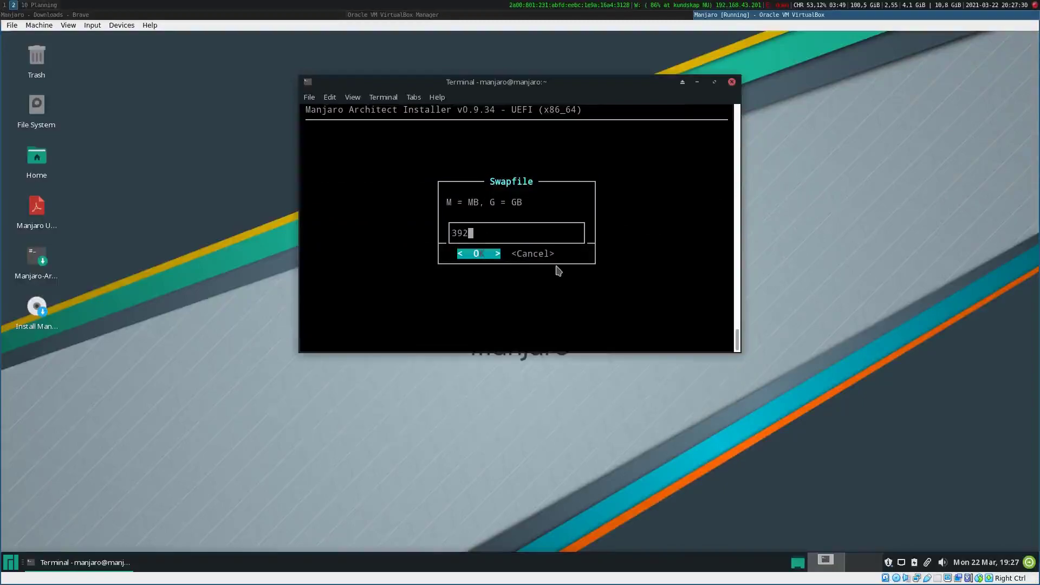
text(4G)
key(Return)
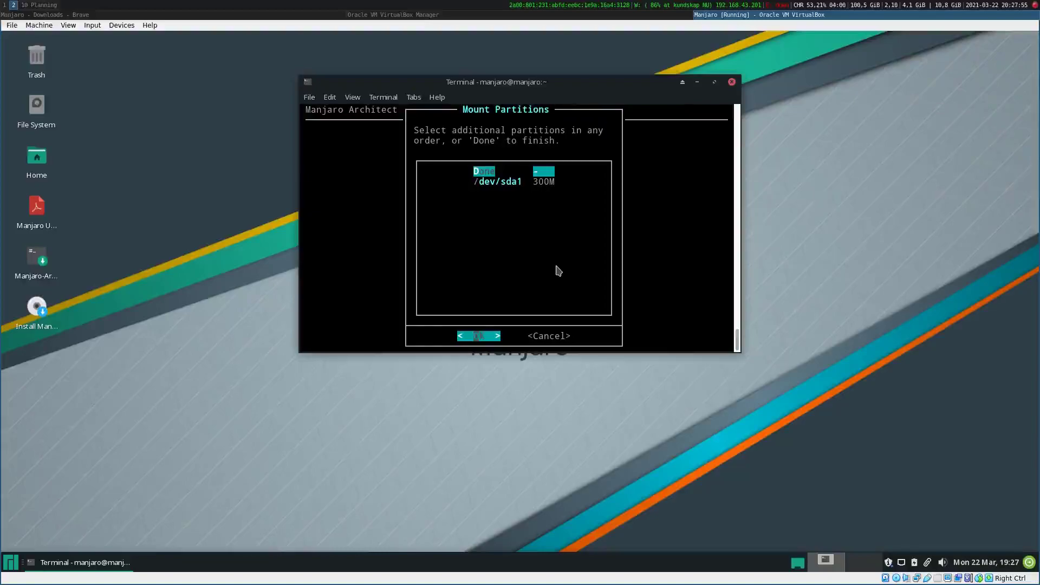
Finish adding partitions and mount the 300M /dev/sda1 as the UEFI partition
key(Return)
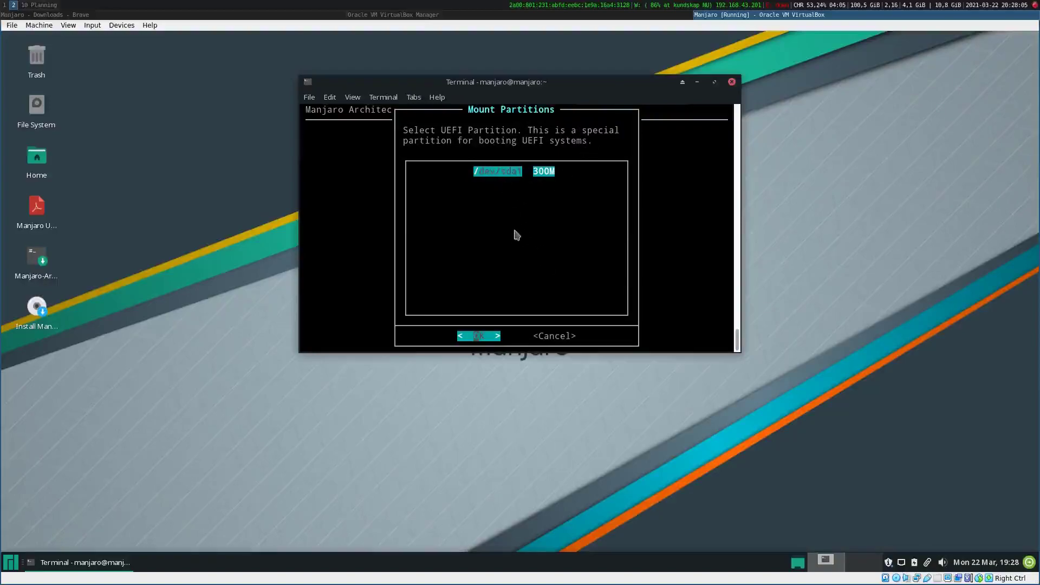
key(Return)
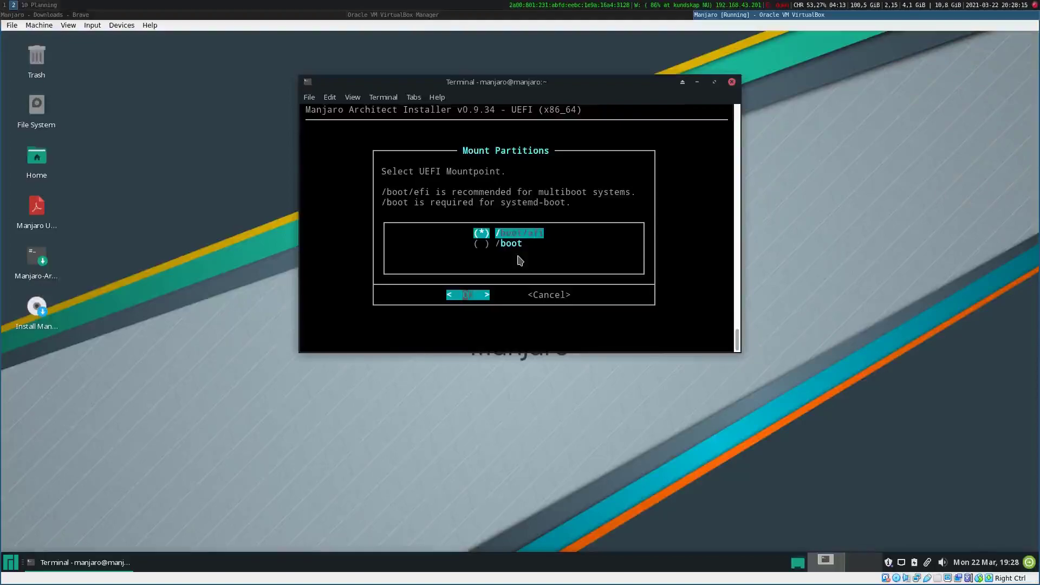
key(Down)
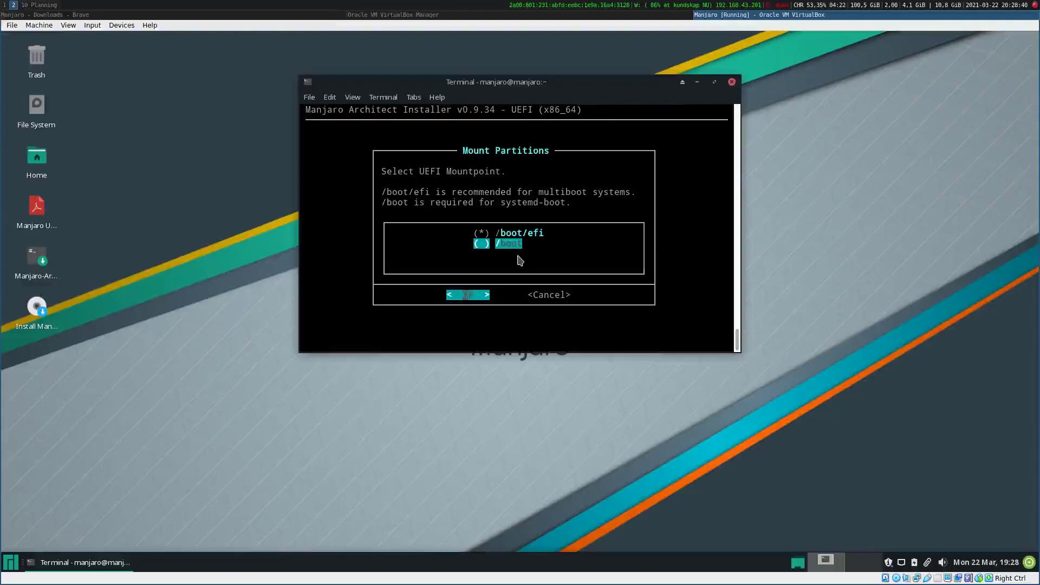
key(Up)
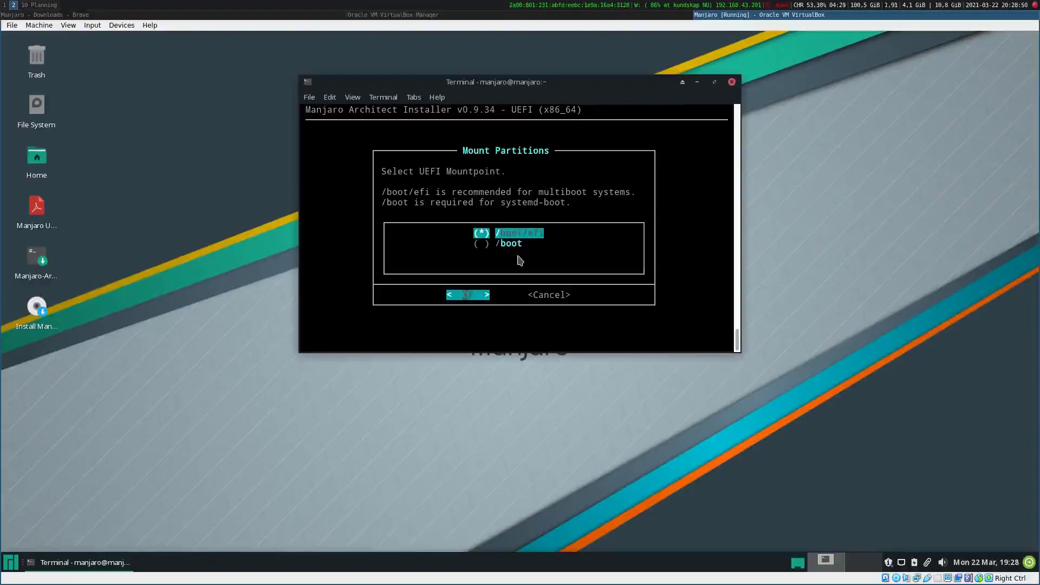
key(Down)
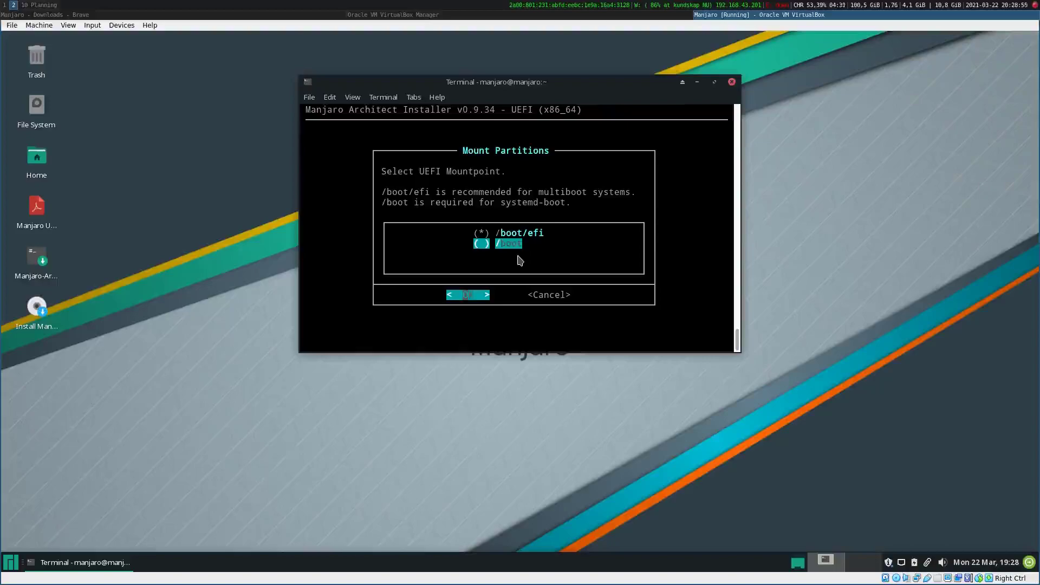
key(Return)
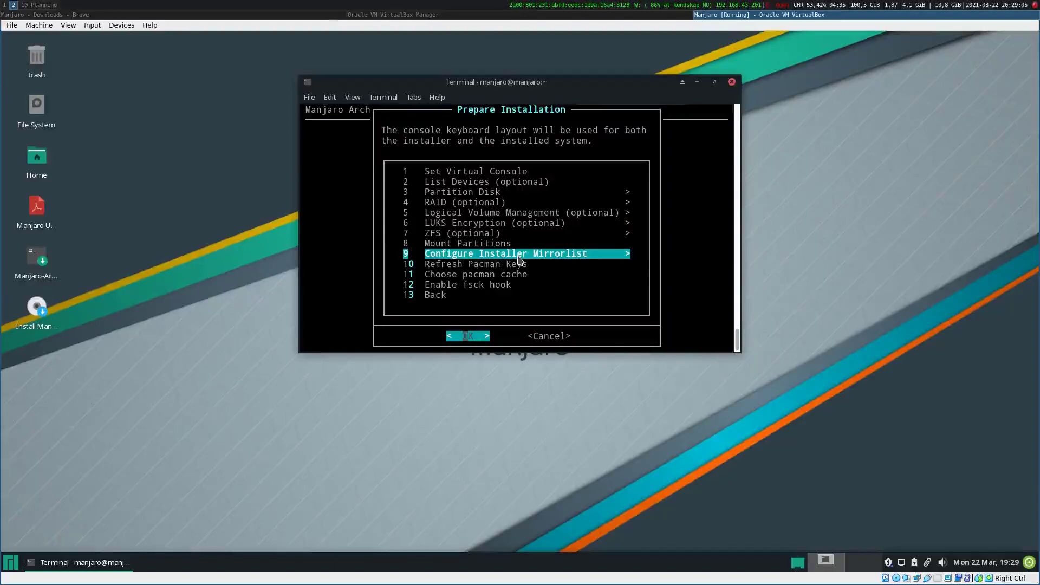
Review /etc/pacman.conf in nano, including the [multilib] and core sections, then exit
key(Return)
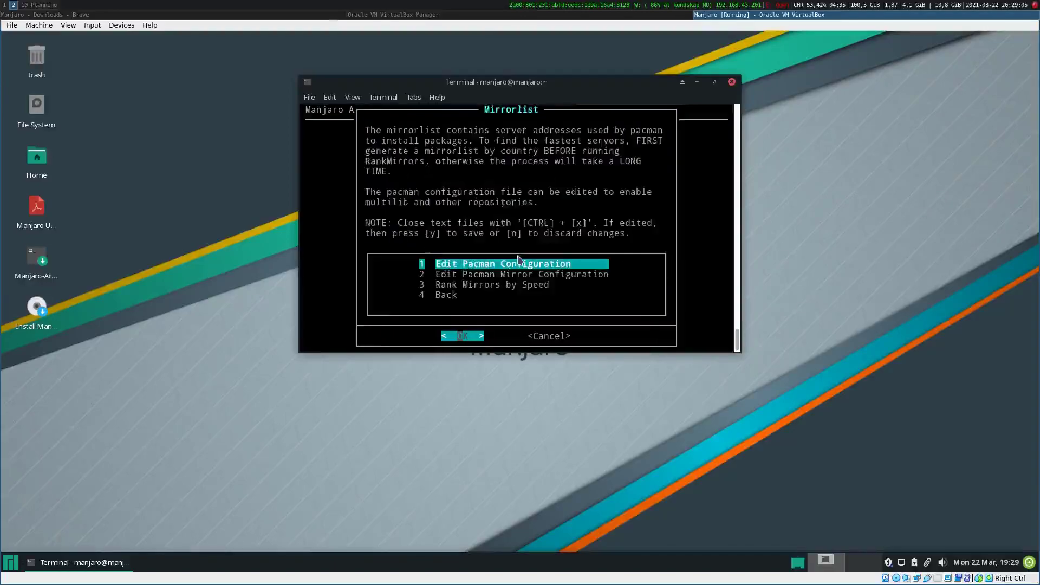
key(Return)
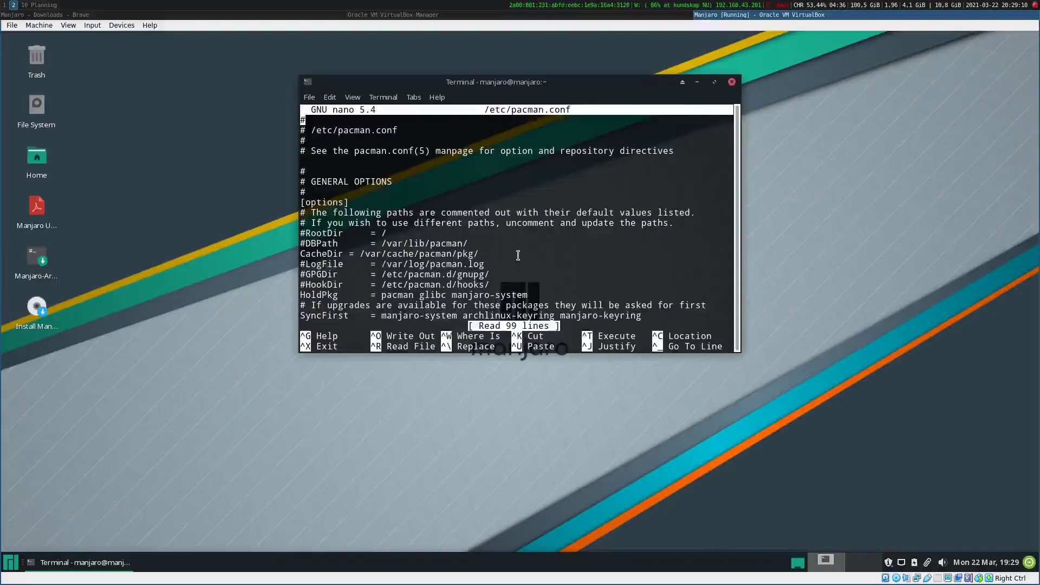
key(Down)
key(Down)
key(Down)
key(Down)
key(Down)
key(Down)
key(Down)
key(Down)
key(Down)
key(Down)
key(Down)
key(Down)
key(Down)
key(Down)
key(Down)
key(Down)
key(Down)
key(Down)
key(Down)
key(Down)
key(Down)
key(Down)
key(Down)
key(Down)
key(Down)
key(Down)
key(Down)
key(Down)
key(Down)
key(Down)
key(Down)
key(Down)
key(Down)
key(Down)
key(Down)
key(Down)
key(Down)
key(Down)
key(Down)
key(Down)
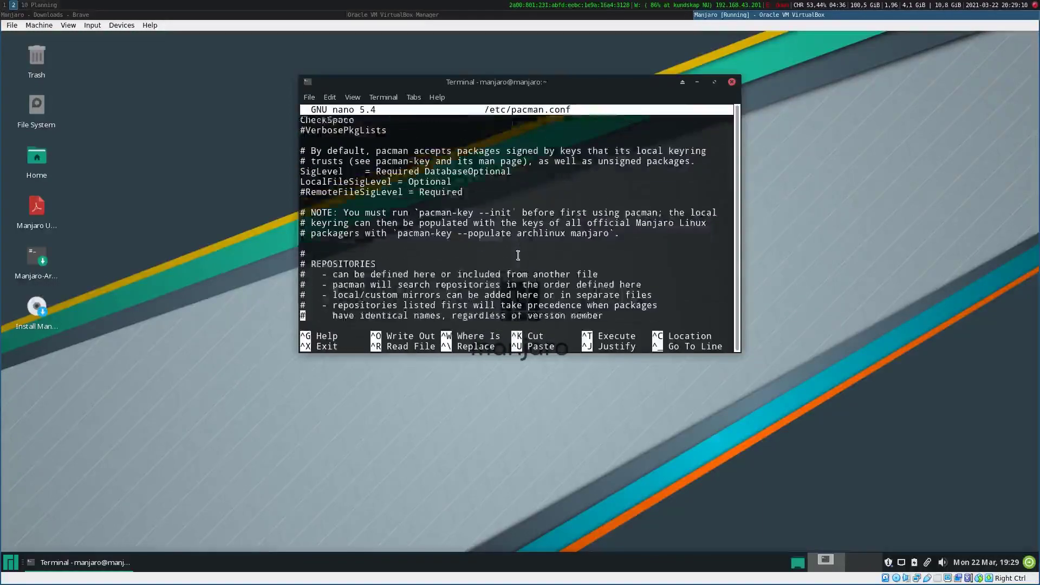
key(Down)
key(Down)
key(Down)
key(Down)
key(Down)
key(Down)
key(Down)
key(Down)
key(Down)
key(Down)
key(Down)
key(Down)
key(Down)
key(Down)
key(Down)
key(Down)
key(Down)
key(Down)
key(Down)
key(Down)
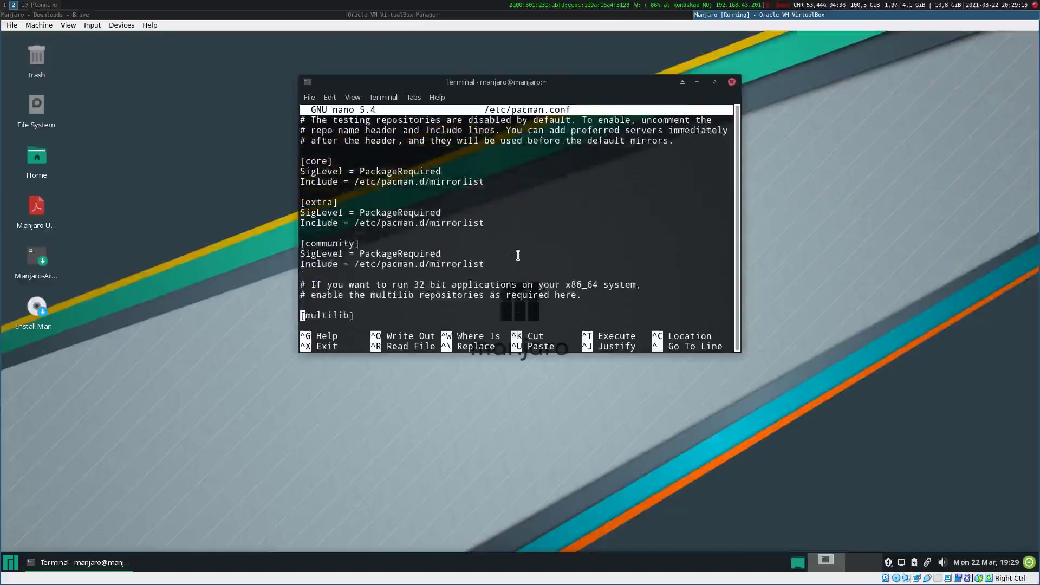
key(Down)
key(Down)
key(Down)
key(Down)
key(Down)
key(Down)
key(Down)
key(Down)
key(Down)
key(Down)
key(Up)
key(Up)
key(Up)
key(Up)
key(Up)
key(Up)
key(Up)
key(Up)
key(Up)
key(Up)
key(Up)
key(Up)
key(Up)
key(Up)
key(Up)
key(Up)
key(Up)
key(Up)
key(Up)
key(Up)
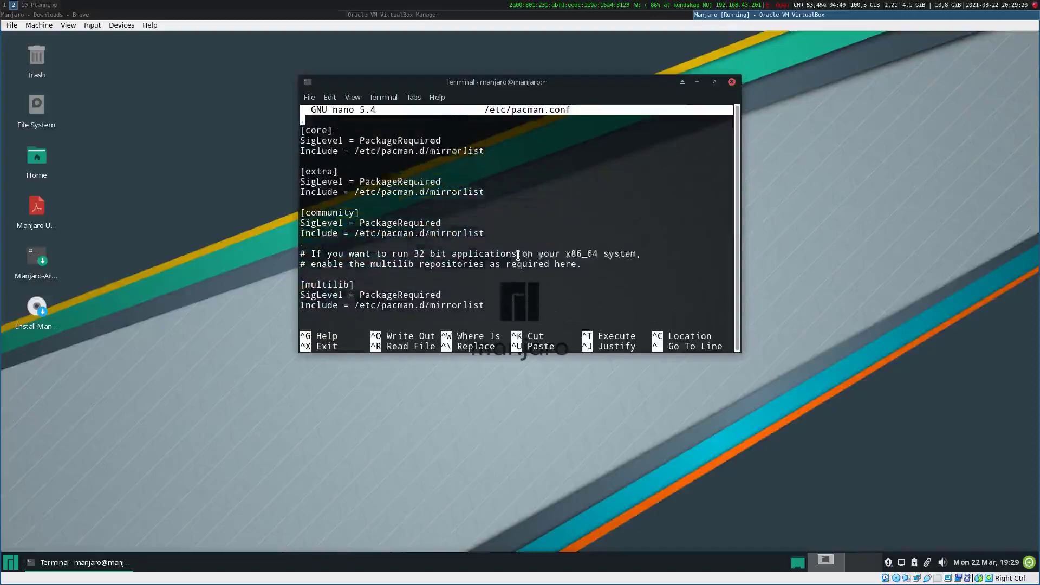
key(Up)
key(Down)
key(Down)
key(Down)
key(Down)
key(Down)
key(Down)
key(Down)
key(Down)
key(Down)
key(Down)
key(Down)
key(Down)
key(Down)
key(Down)
key(Down)
key(Down)
key(Down)
key(Down)
key(Down)
key(Down)
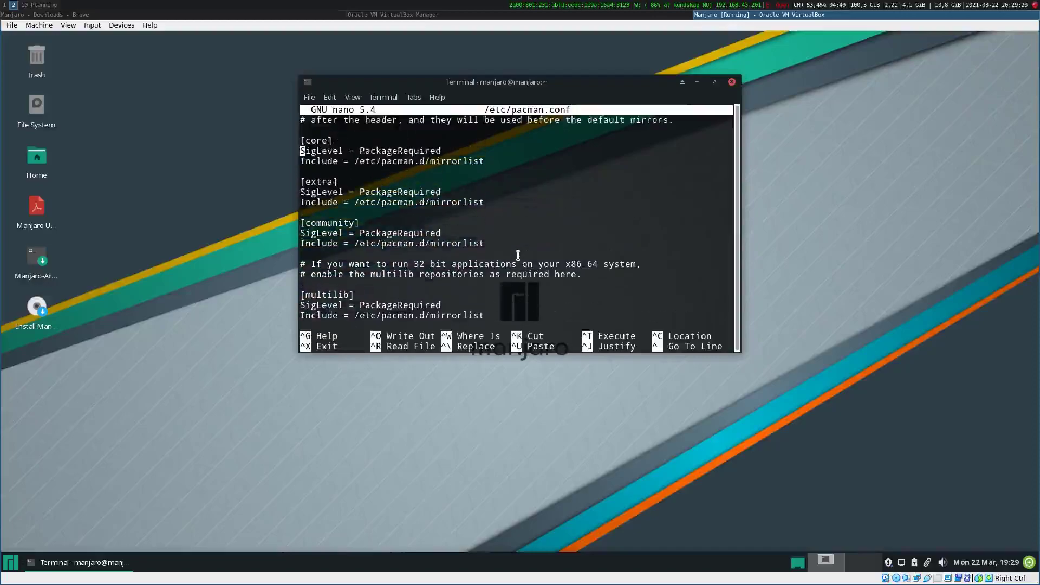
key(Down)
key(Down)
key(Down)
key(Down)
key(Down)
key(Down)
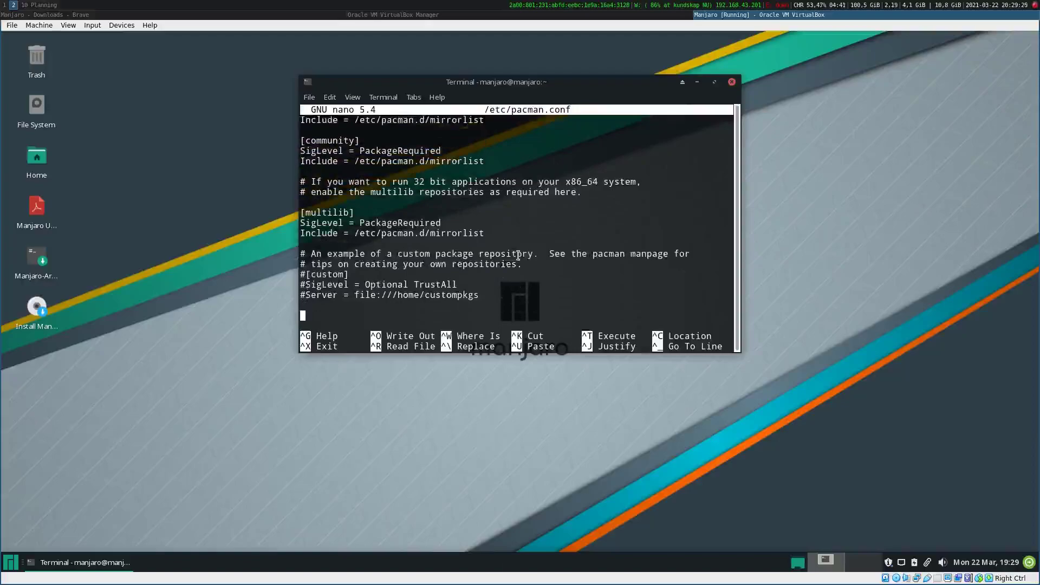
key(ctrl+x)
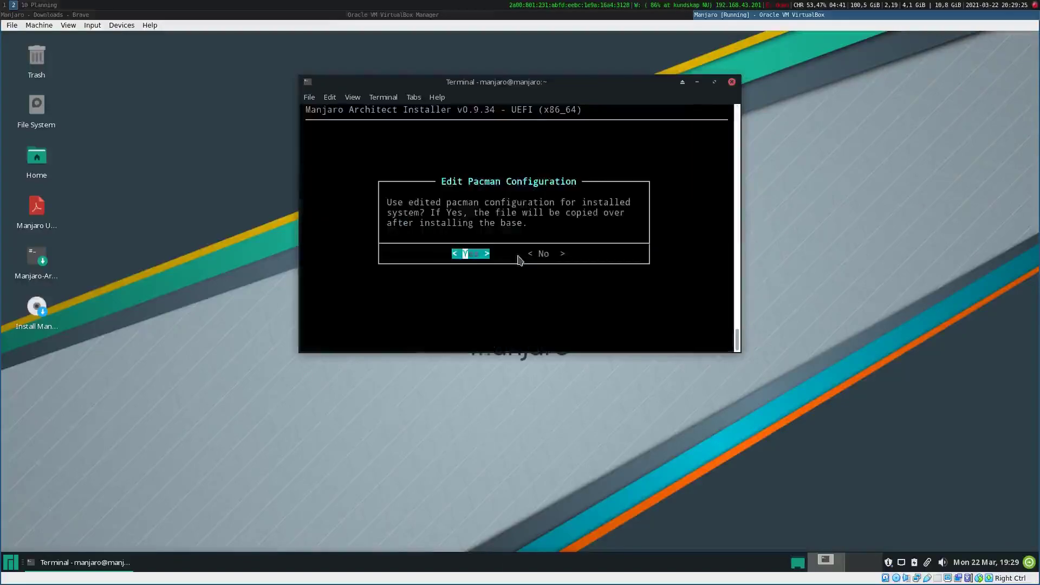
Keep the pacman configuration for the installed system and sync the package databases
key(Return)
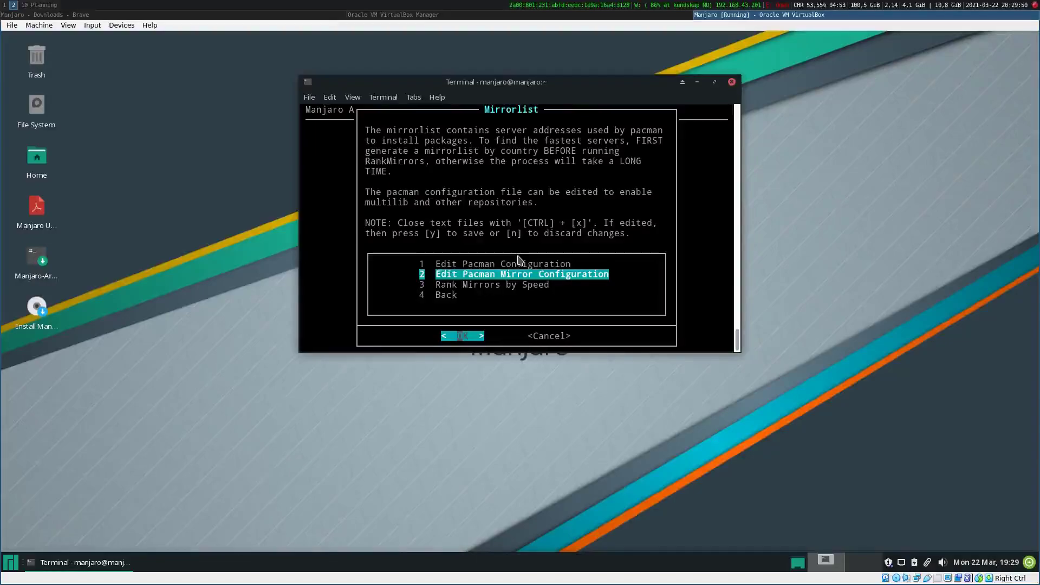
Review /etc/pacman-mirrors.conf, checking Branch = stable, and close it unchanged
key(Return)
key(Down)
key(Down)
key(Down)
key(Down)
key(Down)
key(Down)
key(Down)
key(Down)
key(Down)
key(Down)
key(Down)
key(Down)
key(Down)
key(Down)
key(Down)
key(Down)
key(Down)
key(Down)
key(Down)
key(Down)
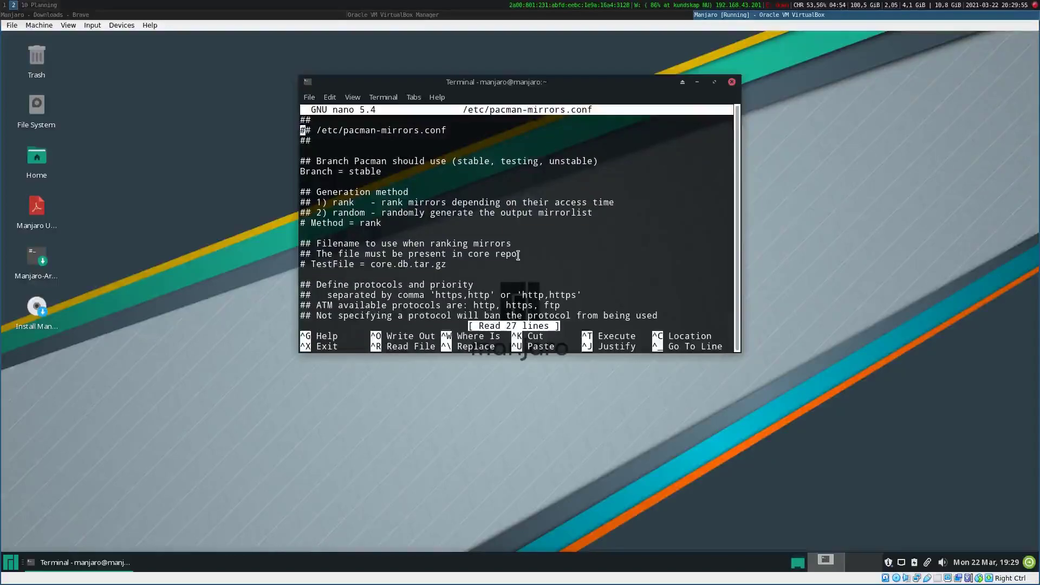
key(Down)
key(Down)
key(Down)
key(Down)
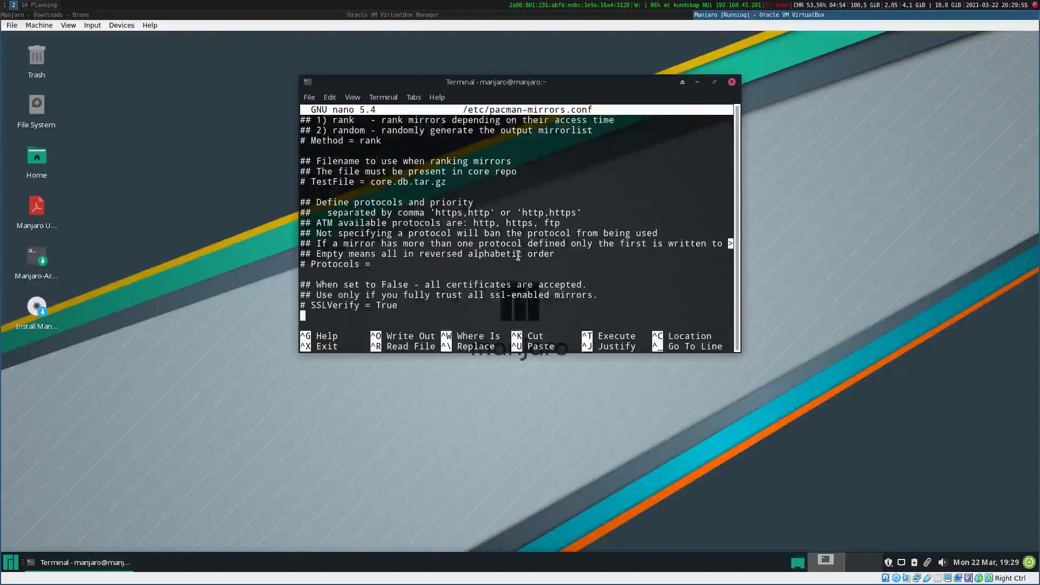
key(Up)
key(Up)
key(Up)
key(Up)
key(Up)
key(Up)
key(Up)
key(Up)
key(Up)
key(Up)
key(Up)
key(Up)
key(Up)
key(Up)
key(Up)
key(Up)
key(Up)
key(Up)
key(Up)
key(Up)
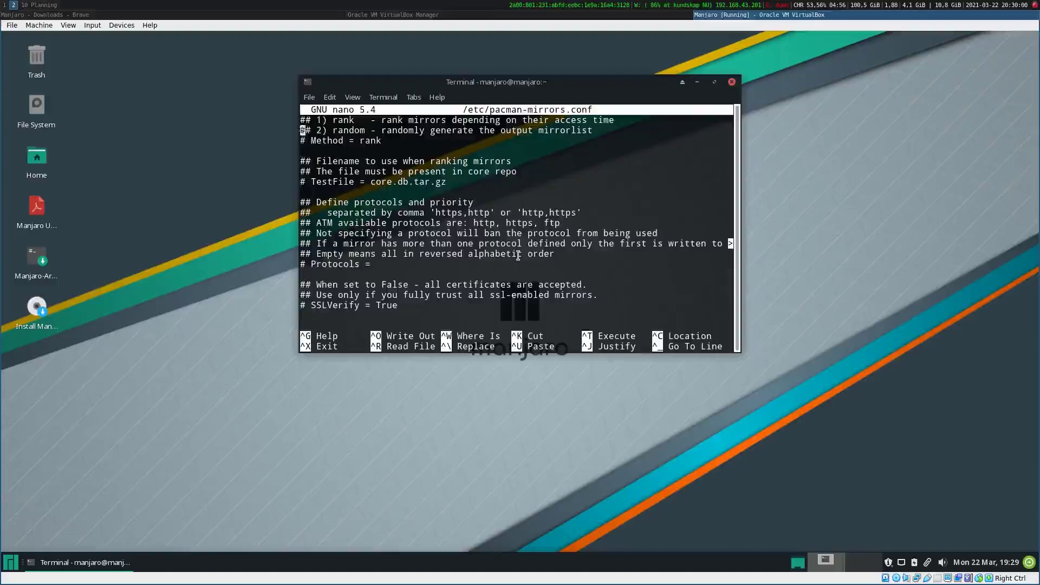
key(Down)
key(Down)
key(Down)
key(Down)
key(Down)
key(Down)
key(Down)
key(Down)
key(Down)
key(Down)
key(Down)
key(Down)
key(Down)
key(Down)
key(Down)
key(Down)
key(Down)
key(Down)
key(Down)
key(Down)
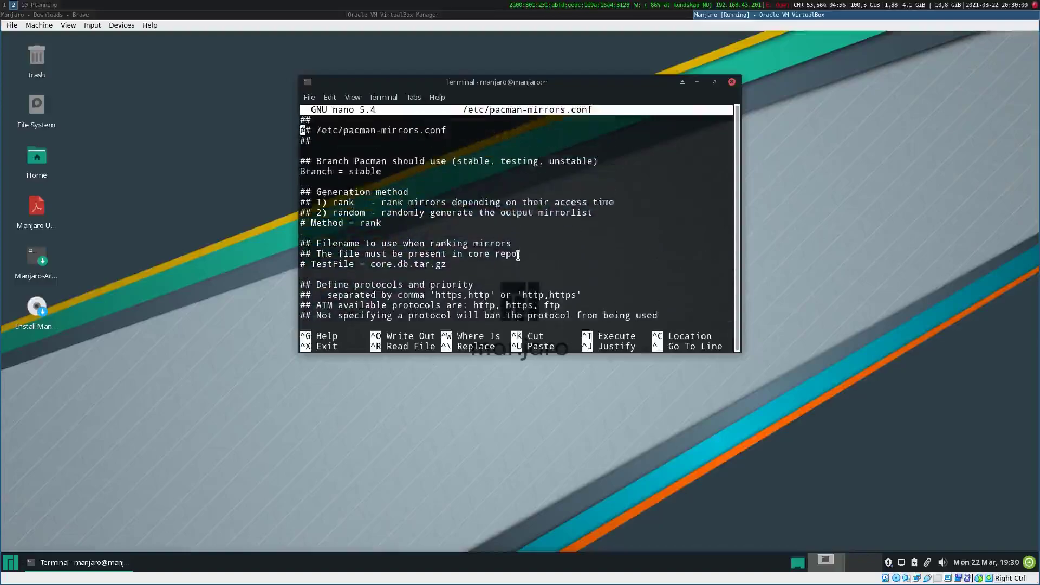
key(Up)
key(Up)
key(Up)
key(Up)
key(Up)
key(Up)
key(Up)
key(Up)
key(Up)
key(Up)
key(Up)
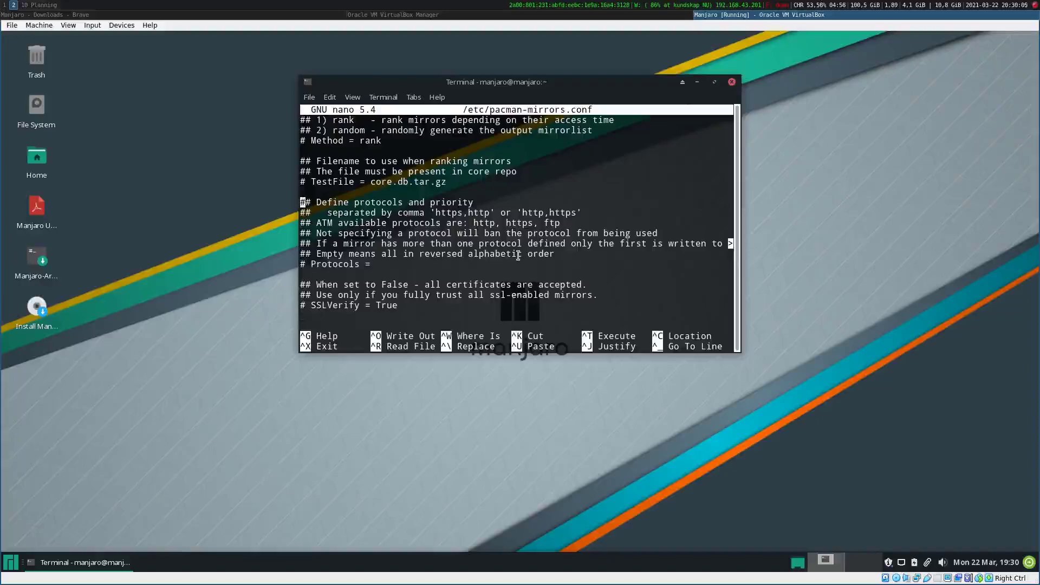
key(Up)
key(Up)
key(Up)
key(Up)
key(Up)
key(Up)
key(Up)
key(Up)
key(Up)
key(Up)
key(Up)
key(Up)
key(Up)
key(Up)
key(Up)
key(Up)
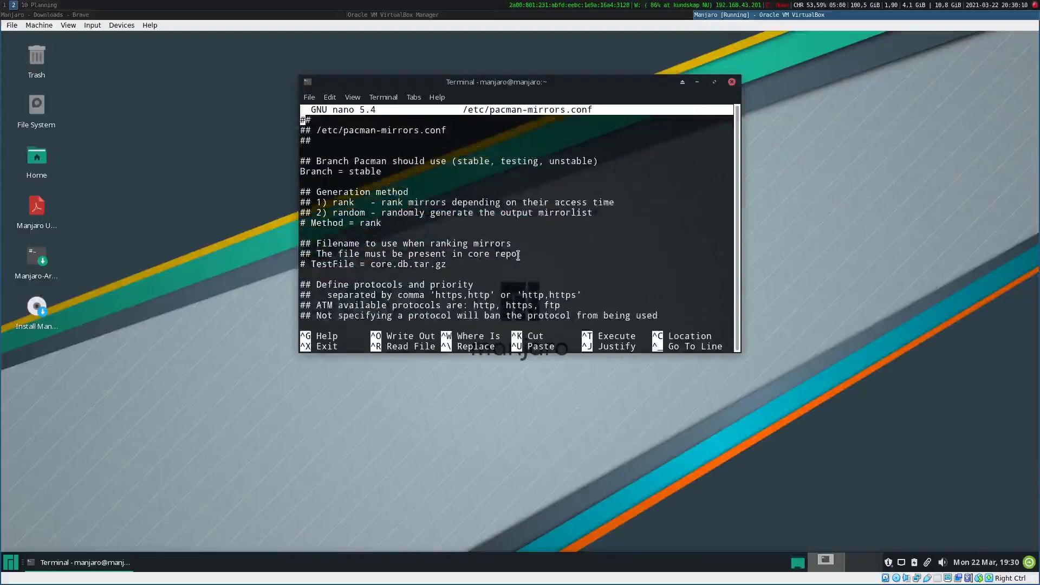
key(Down)
key(Down)
key(Down)
key(Down)
key(Down)
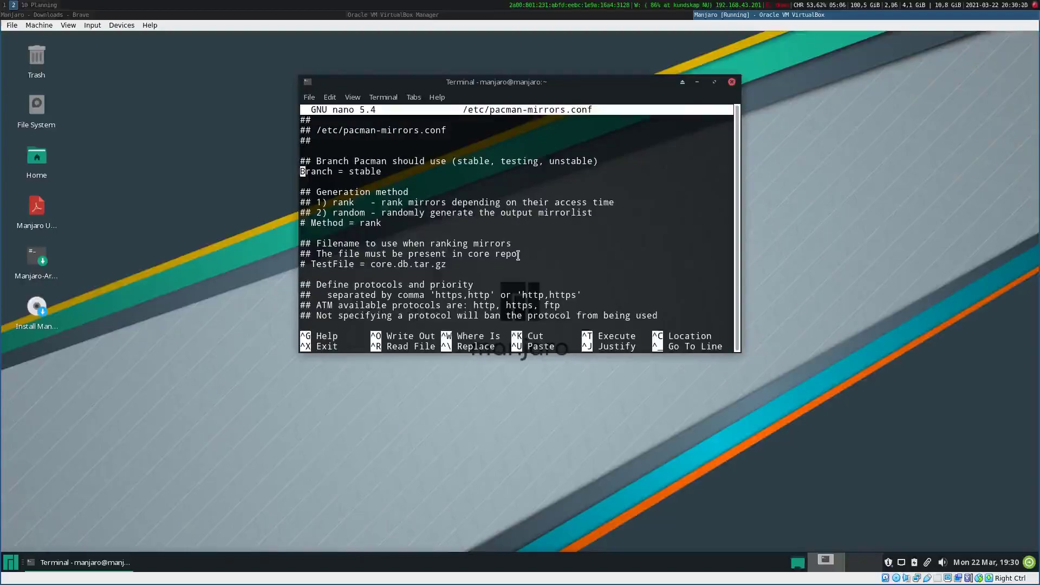
key(ctrl+x)
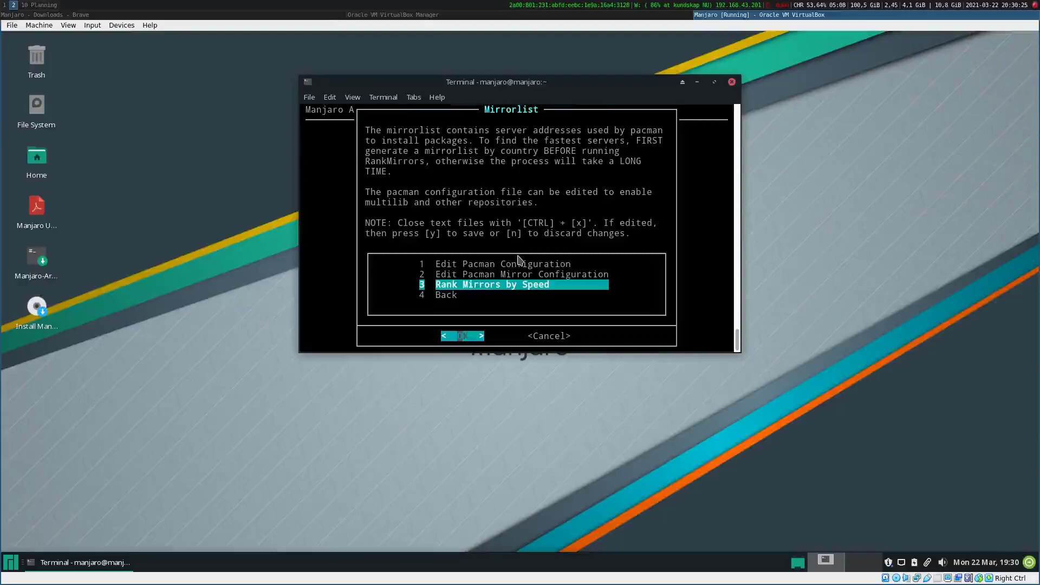
Rank mirrors by speed on the stable branch, acknowledging the custom-mirrors notice
key(Return)
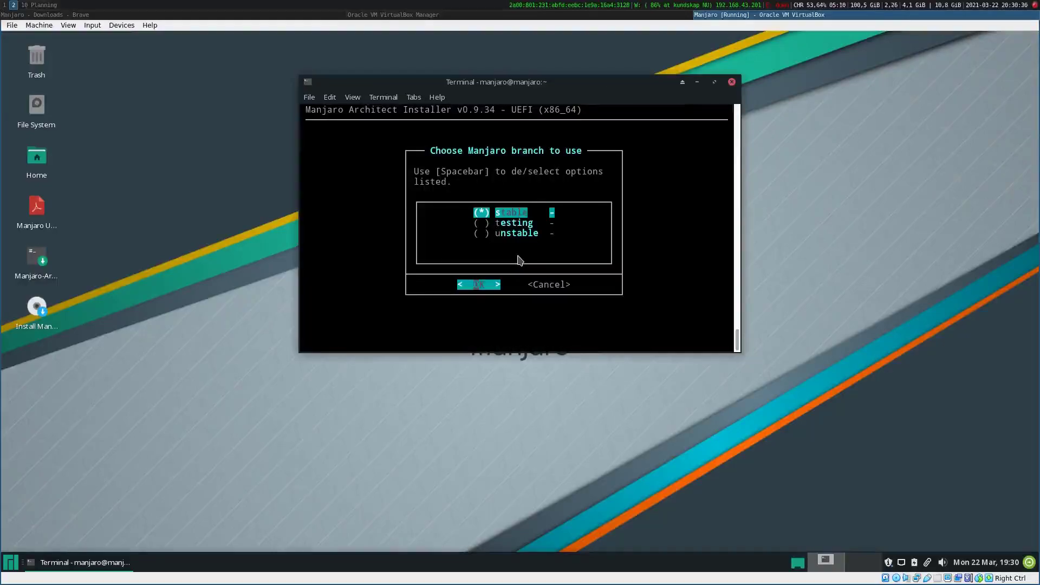
key(Return)
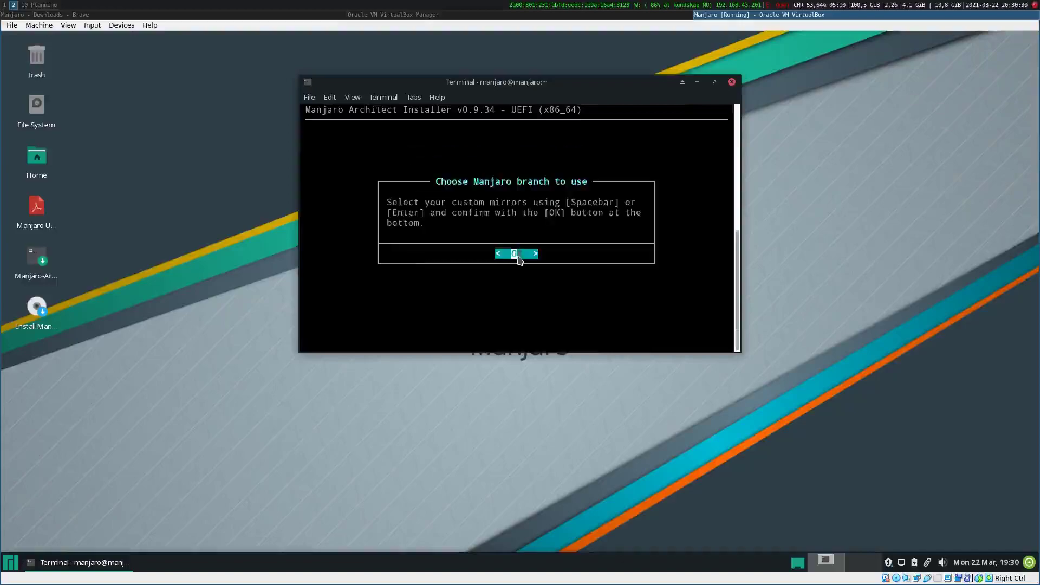
key(Return)
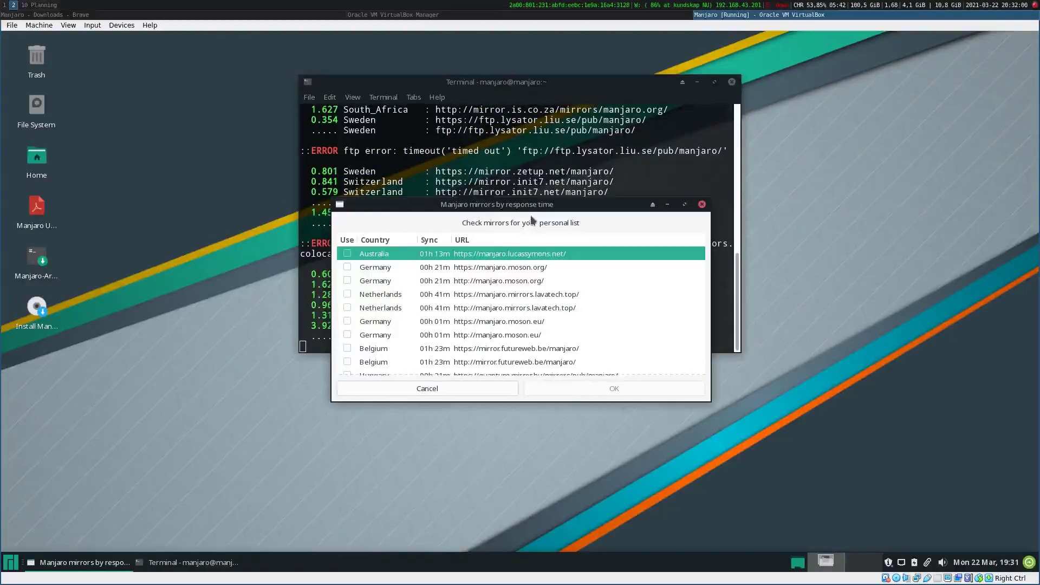
Tick the Australia, both Germany and first Netherlands mirrors
drag(556, 201, 659, 57)
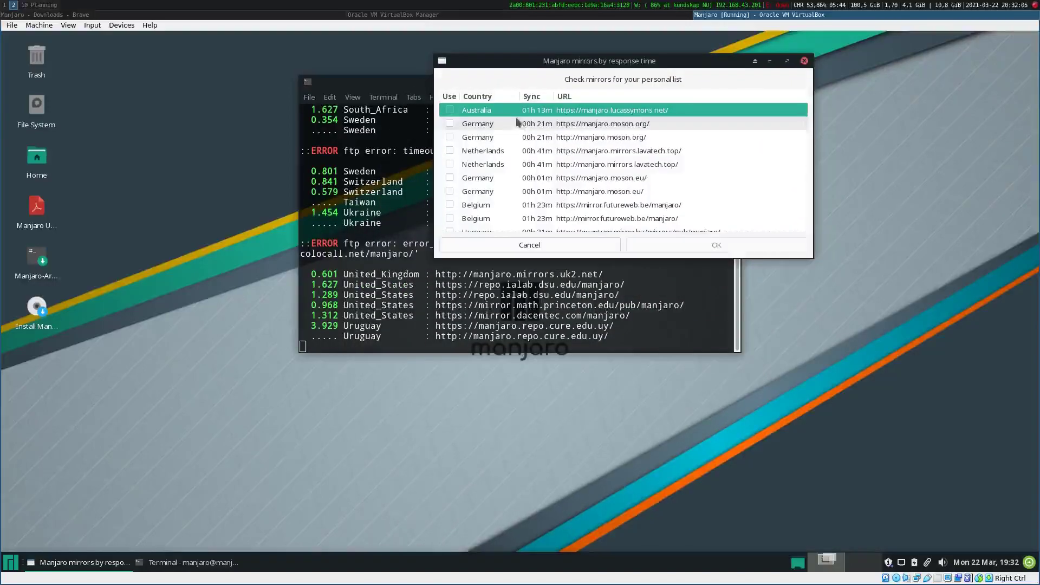
click(449, 110)
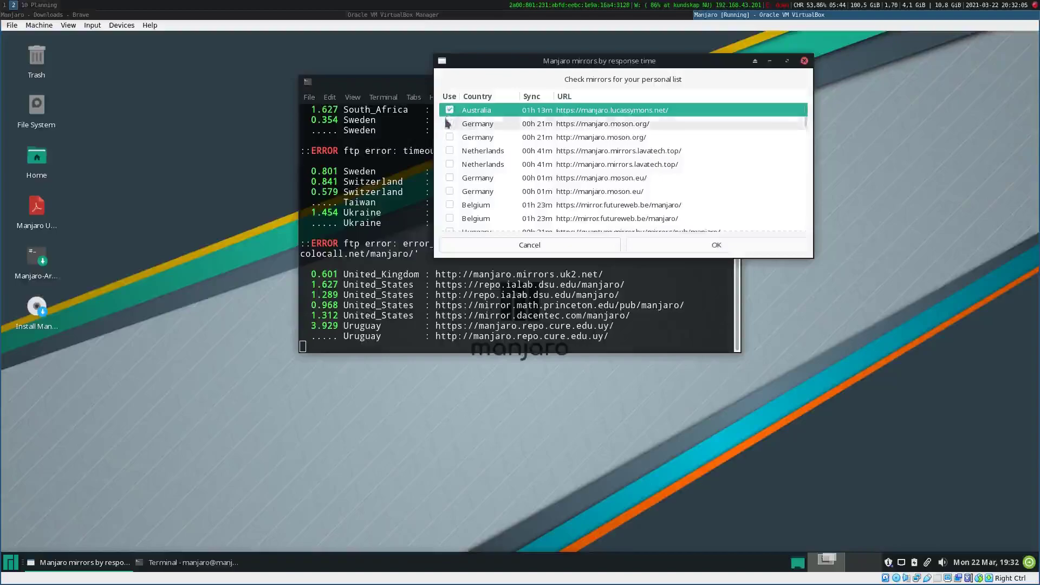
click(450, 124)
click(450, 137)
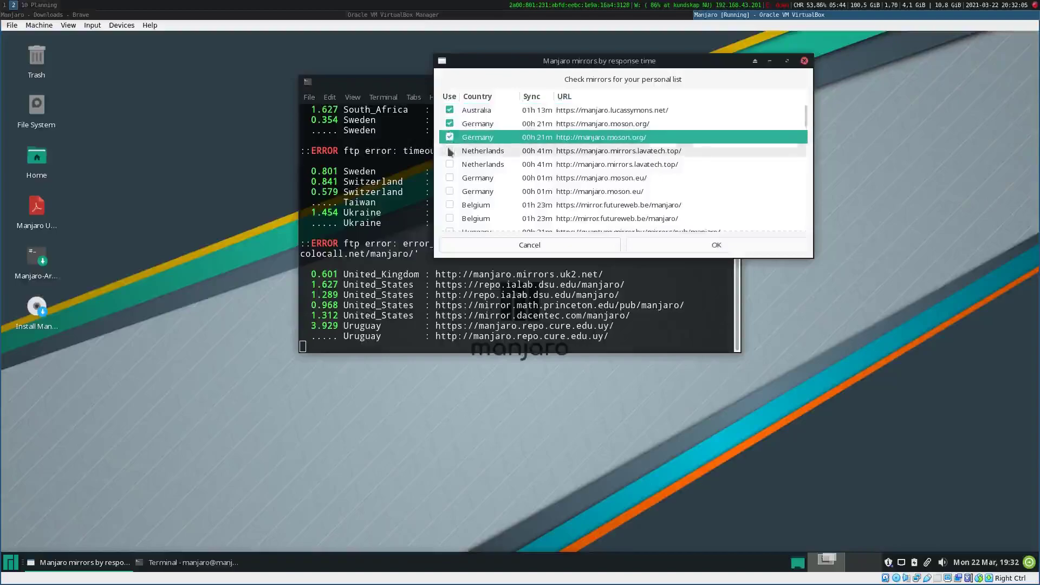
click(450, 151)
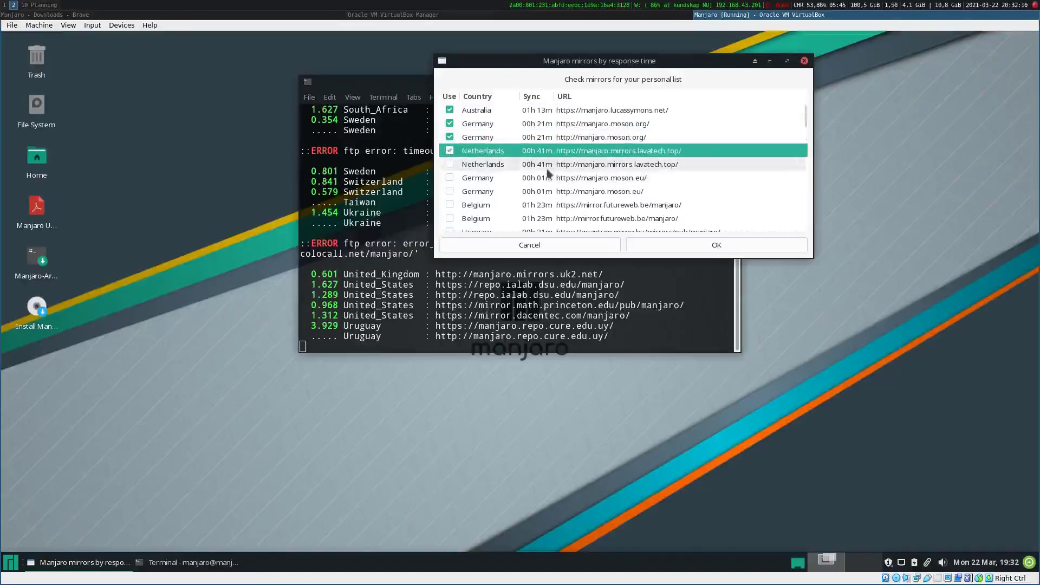
Add the Sweden mirror and confirm the selected mirror list
scroll(547, 169, down, 3)
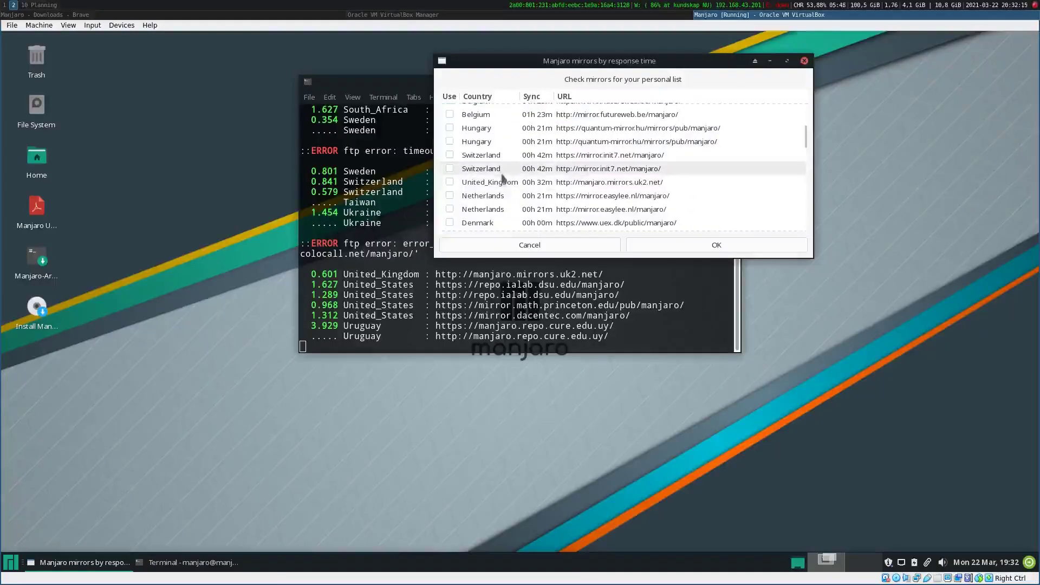
scroll(502, 176, down, 2)
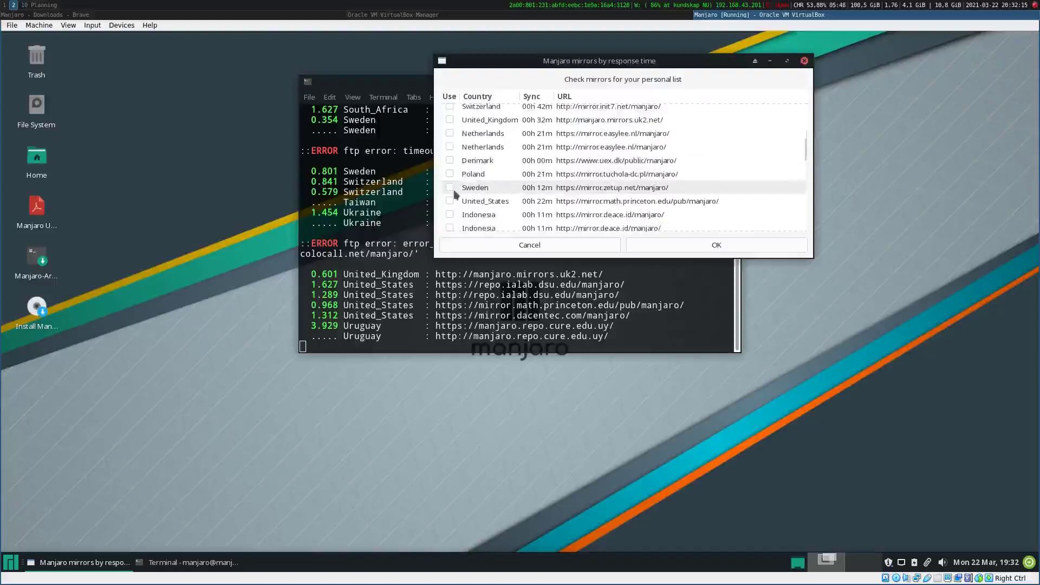
click(450, 188)
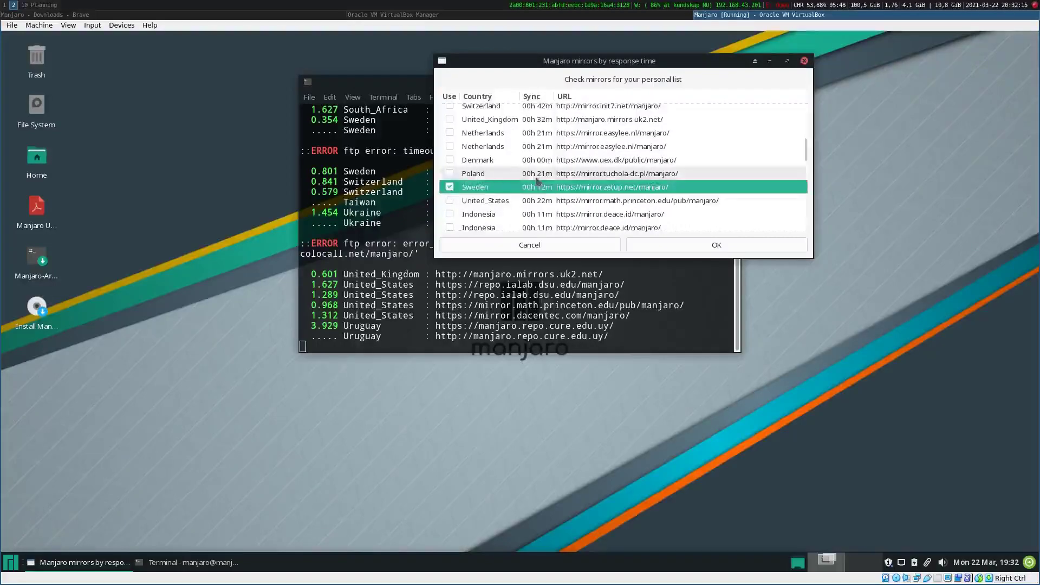
scroll(538, 182, up, 5)
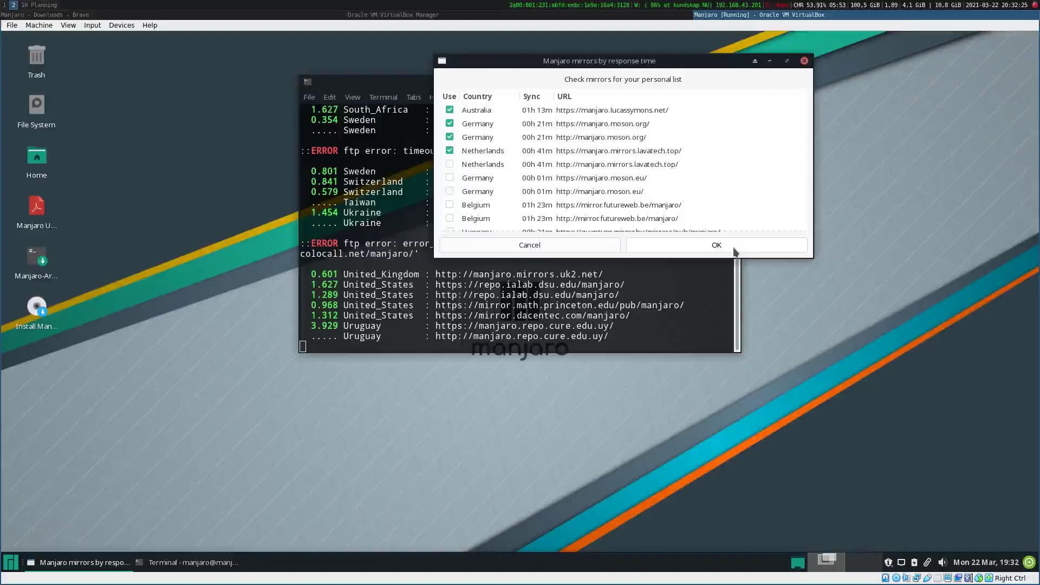
click(735, 250)
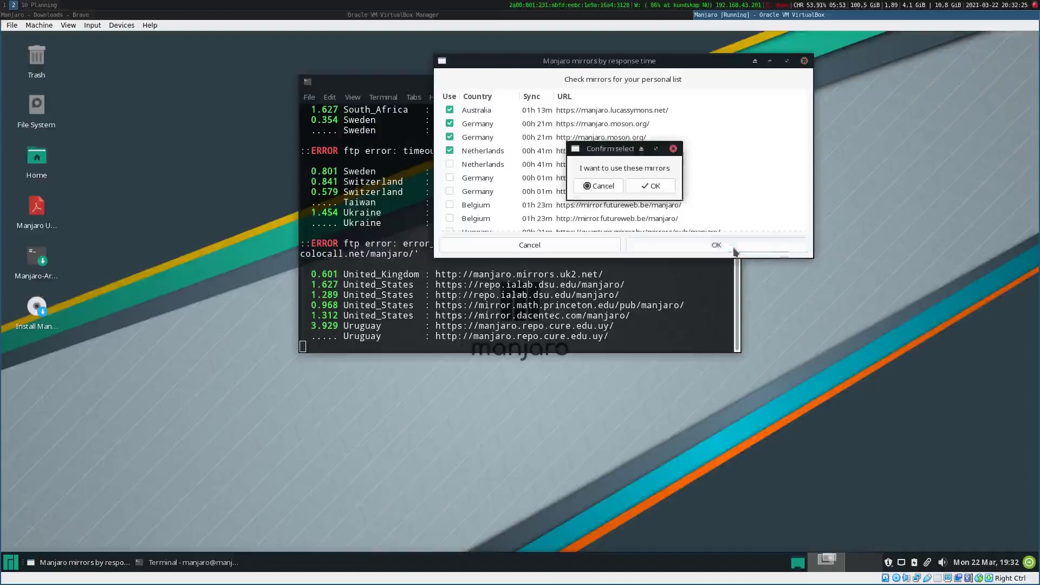
click(653, 187)
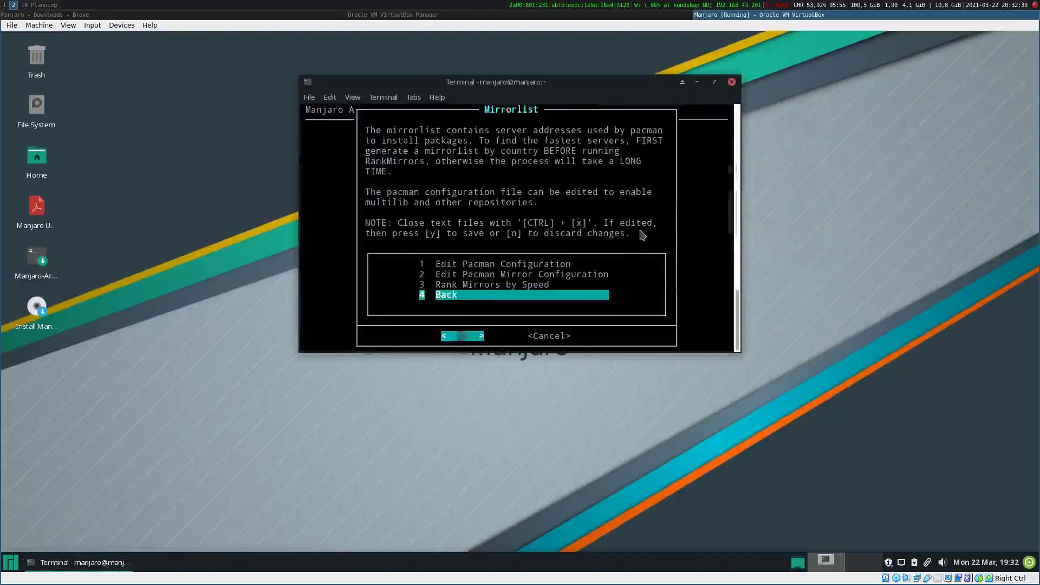
Return to Prepare Installation and refresh the pacman keys, processing 146 keys
key(Return)
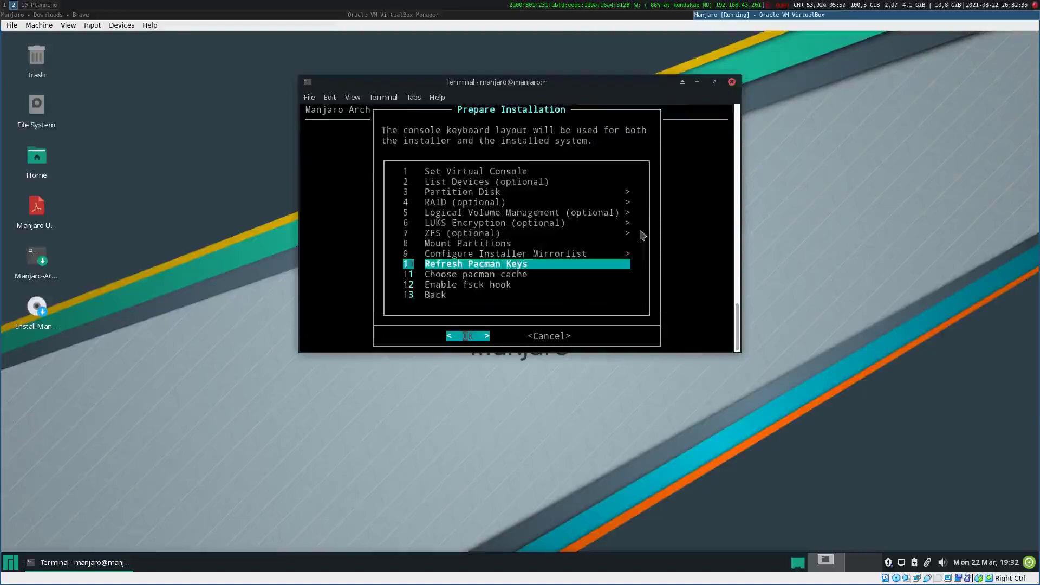
key(Return)
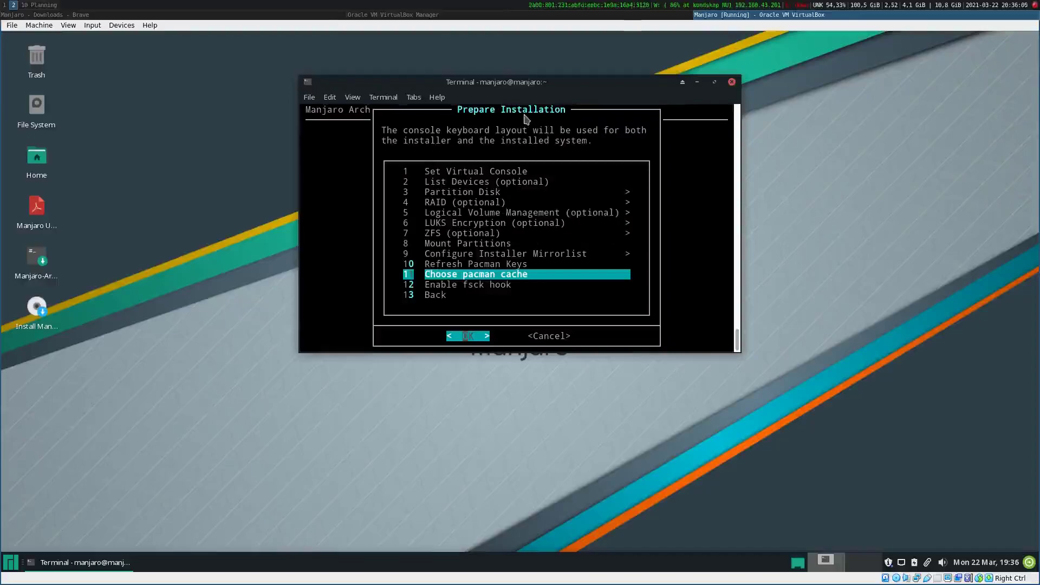
Decline using the live system's pacman cache
key(Return)
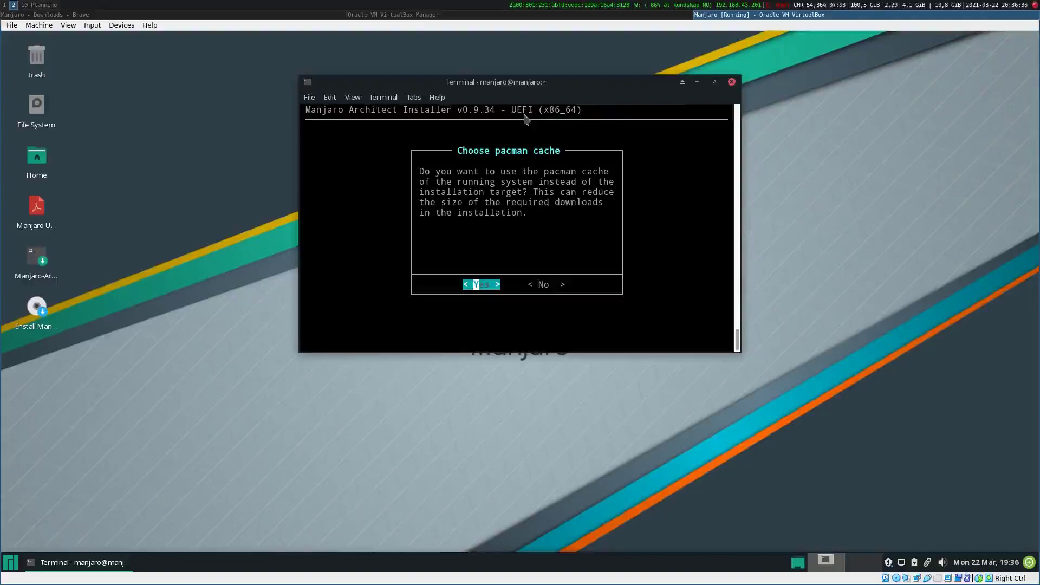
key(Right)
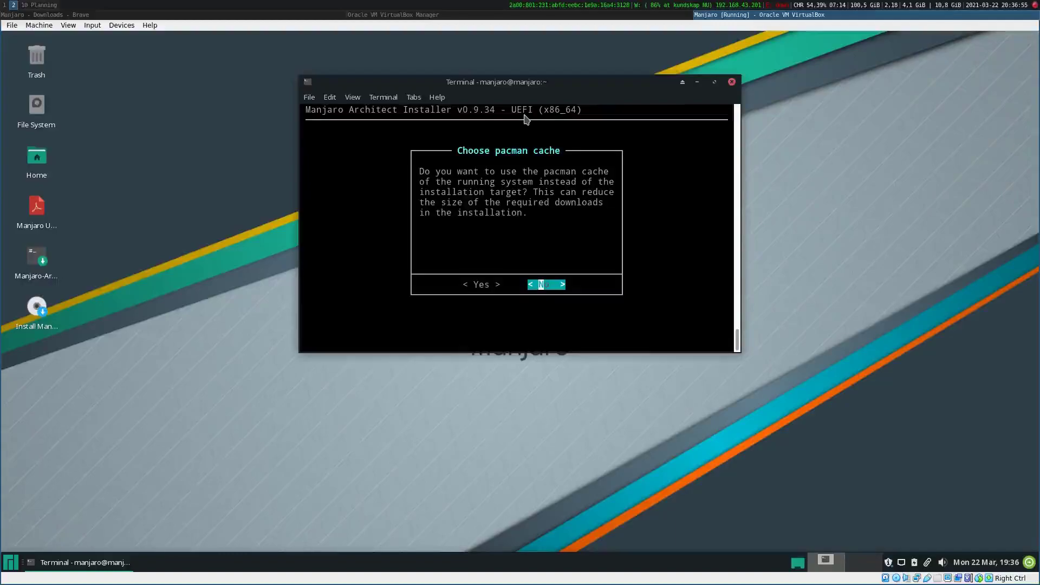
key(Return)
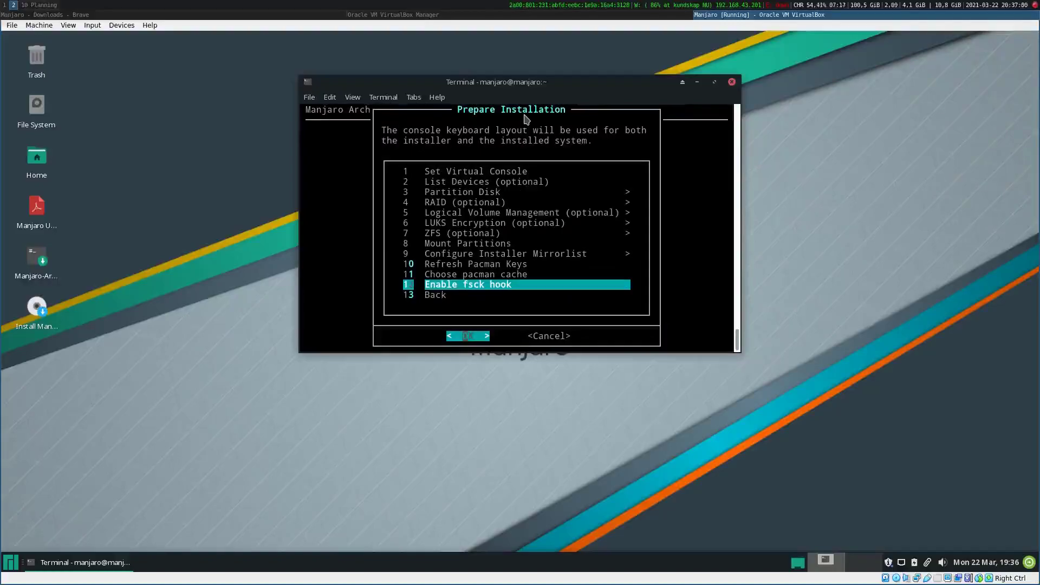
Enable the fsck hook and go back to the Main Menu
key(Return)
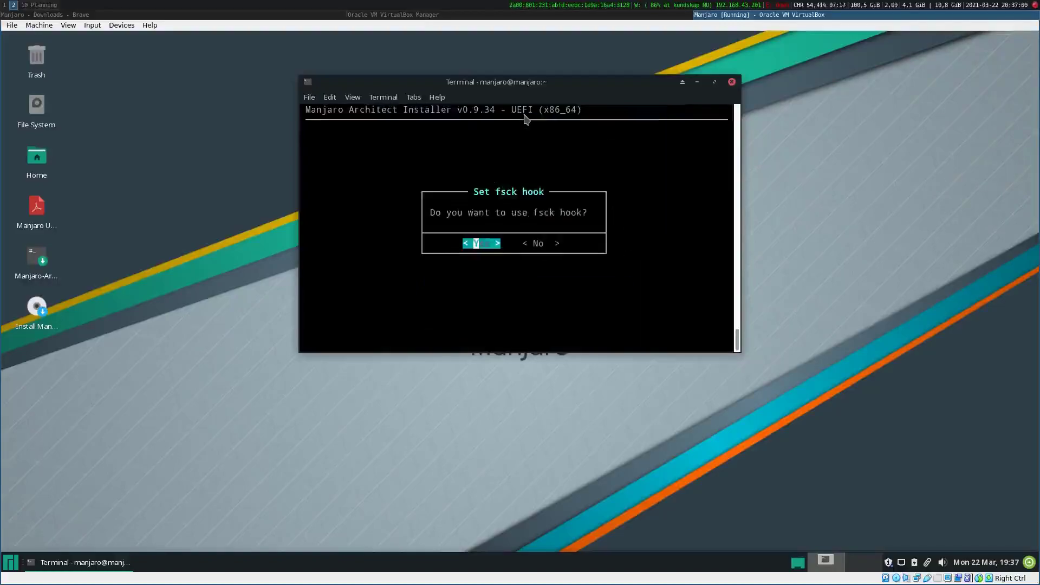
key(Return)
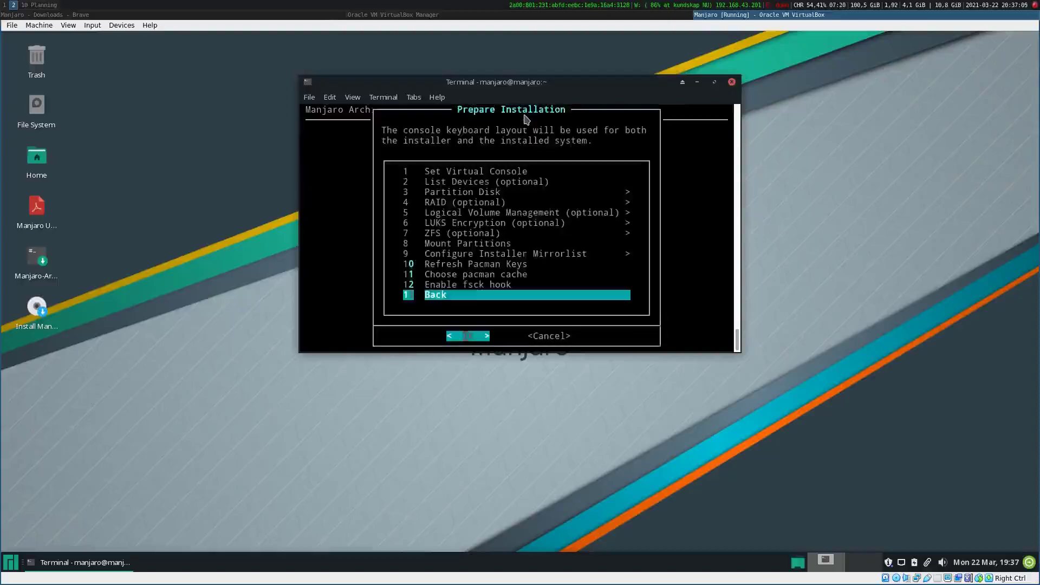
key(Return)
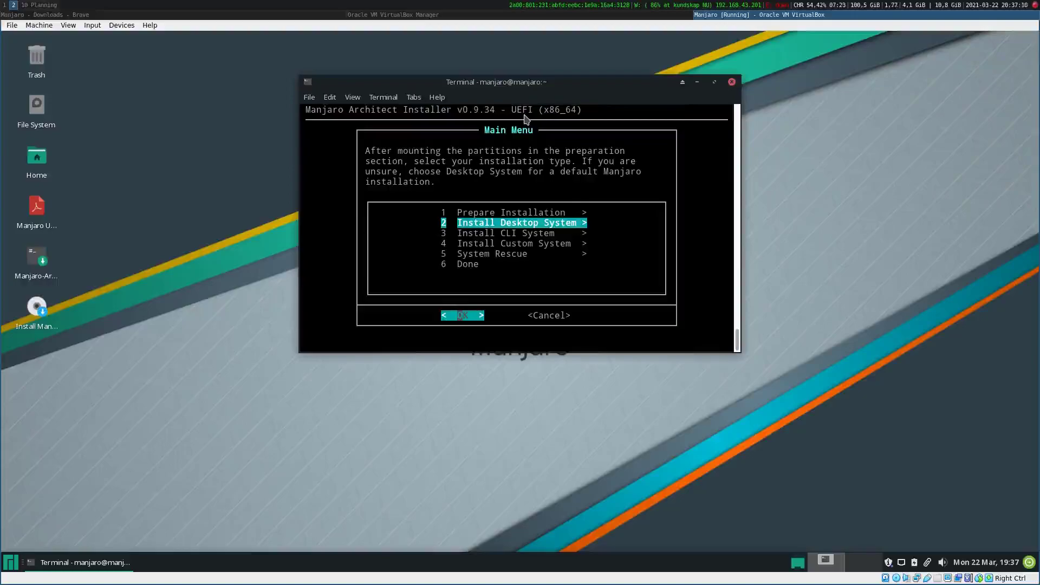
Start the Manjaro desktop base install and move down to the linux-latest kernel
key(Return)
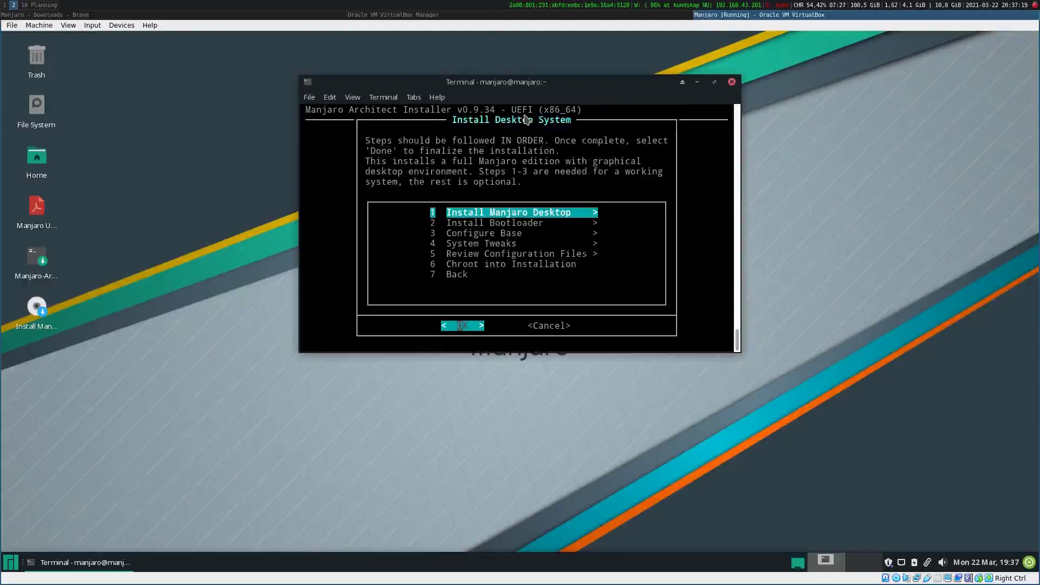
key(Return)
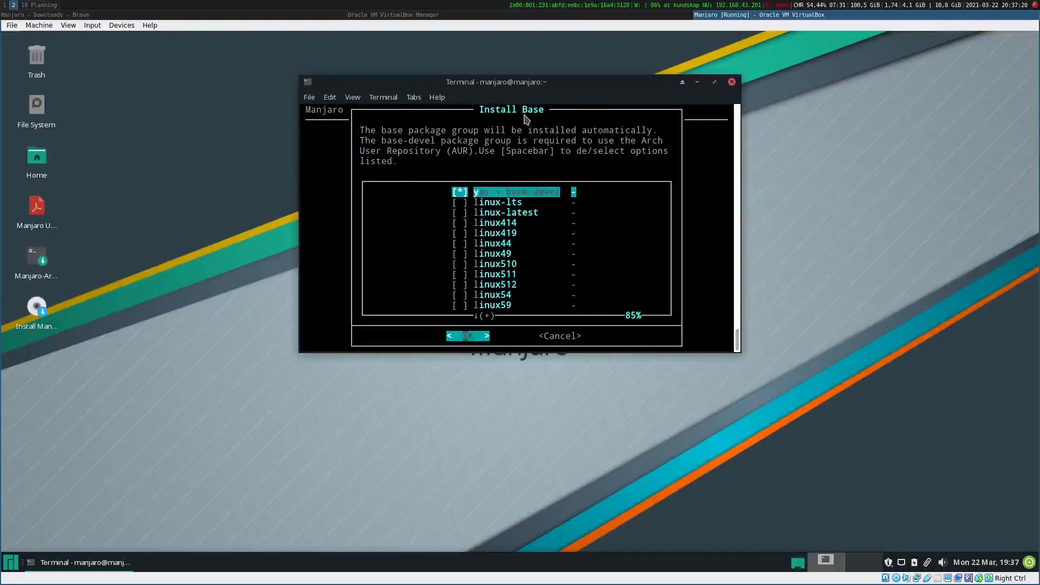
key(Down)
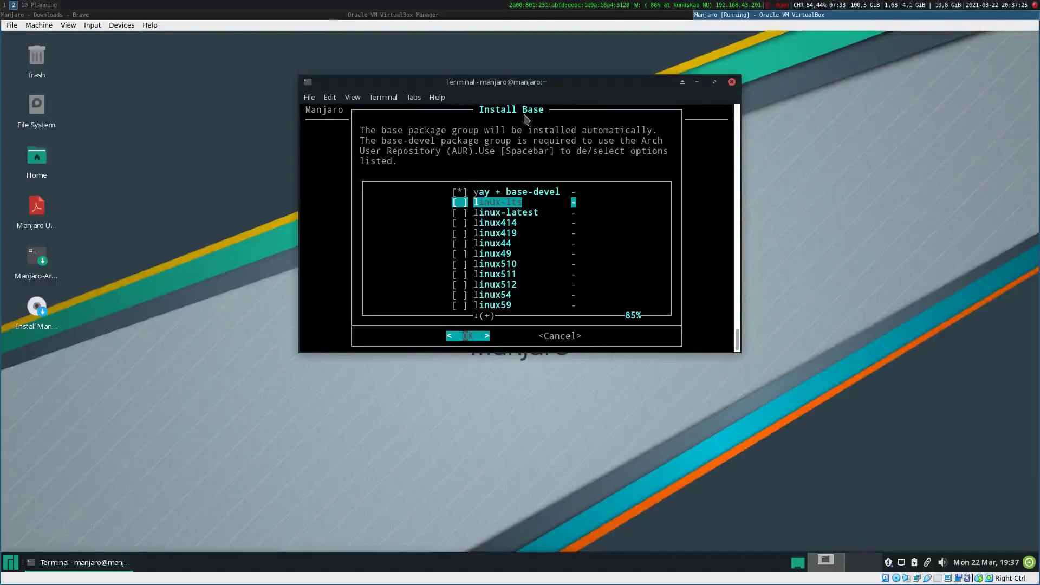
key(Down)
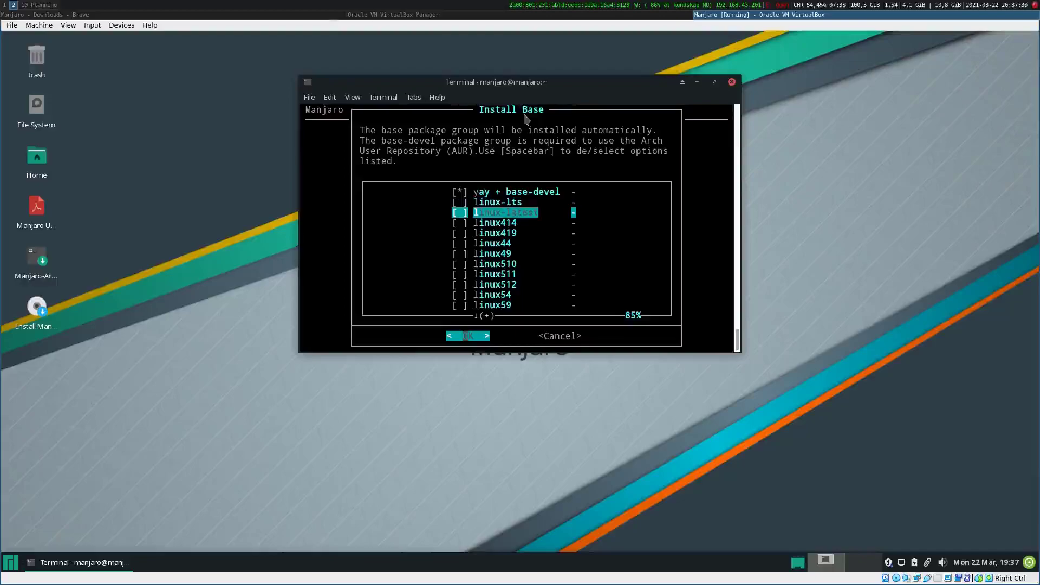
Compare the last kernel entries, including linux54-rt, then return to the top of the package list
key(Down)
key(Down)
key(Down)
key(Down)
key(Down)
key(Down)
key(Down)
key(Down)
key(Down)
key(Down)
key(Down)
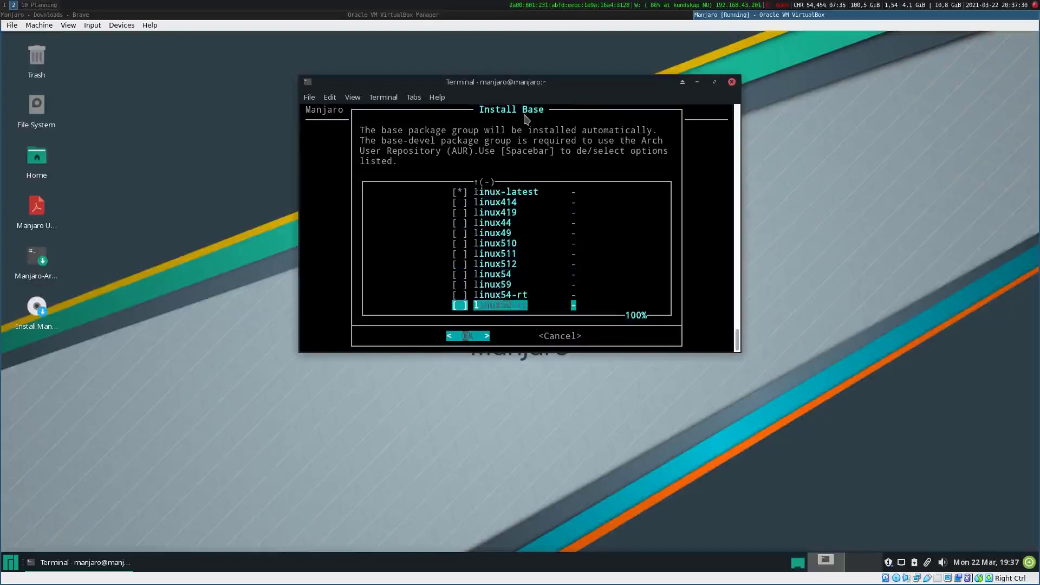
key(Up)
key(Down)
key(Up)
key(Down)
key(Up)
key(Down)
key(Up)
key(Down)
key(Up)
key(Up)
key(Up)
key(Up)
key(Up)
key(Up)
key(Up)
key(Up)
key(Up)
key(Up)
key(Up)
key(Up)
key(Up)
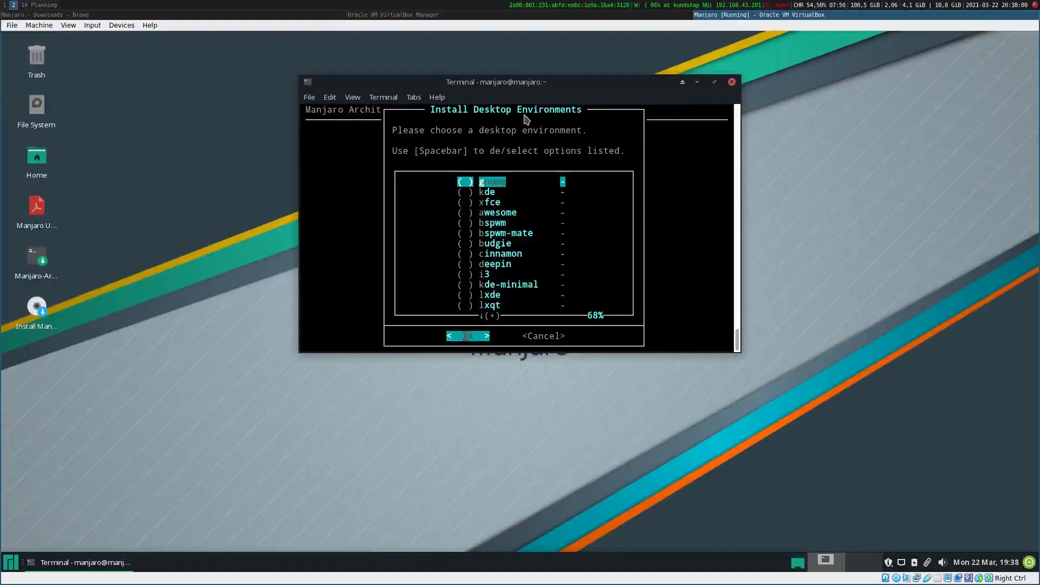
Choose xfce from the Install Desktop Environments list
key(Down)
key(Down)
key(Down)
key(Down)
key(Down)
key(Down)
key(Down)
key(Down)
key(Down)
key(Down)
key(Down)
key(Down)
key(Down)
key(Down)
key(Down)
key(Down)
key(Down)
key(Down)
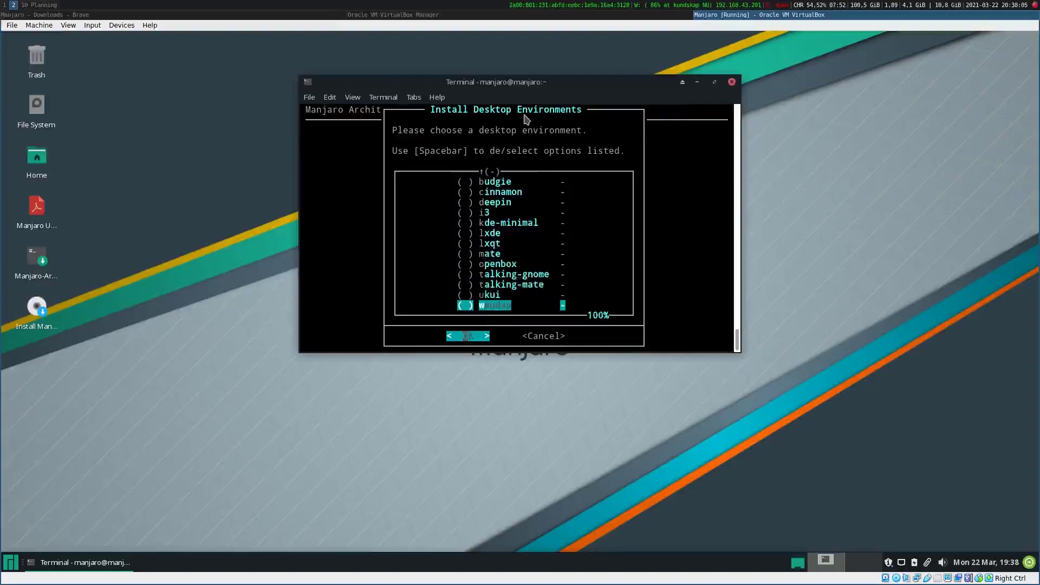
key(Up)
key(Up)
key(Up)
key(Up)
key(Up)
key(Up)
key(Up)
key(Up)
key(Up)
key(Up)
key(Up)
key(Up)
key(Up)
key(Up)
key(Up)
key(Up)
key(Up)
key(Up)
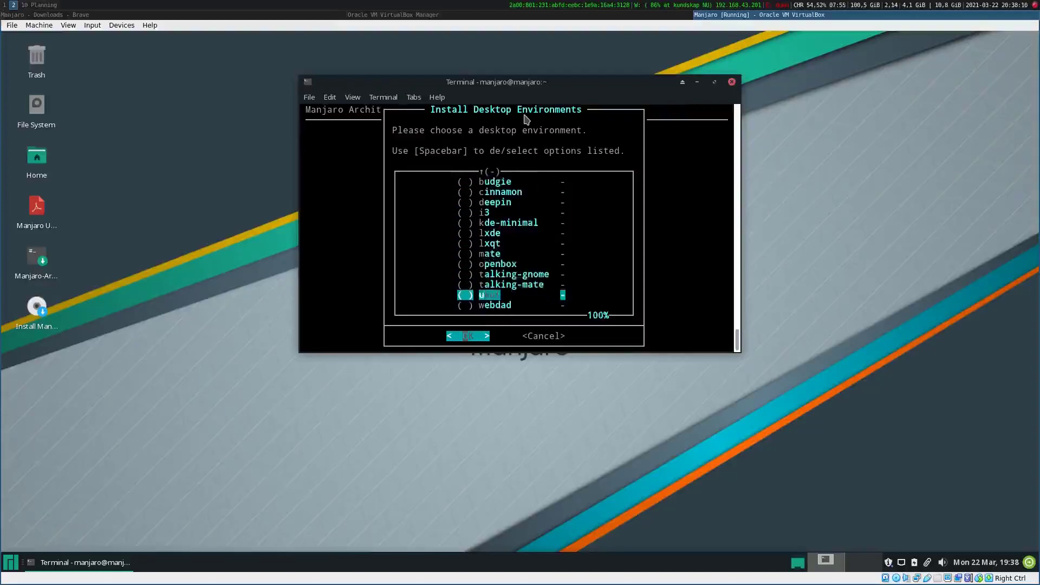
key(Down)
key(Down)
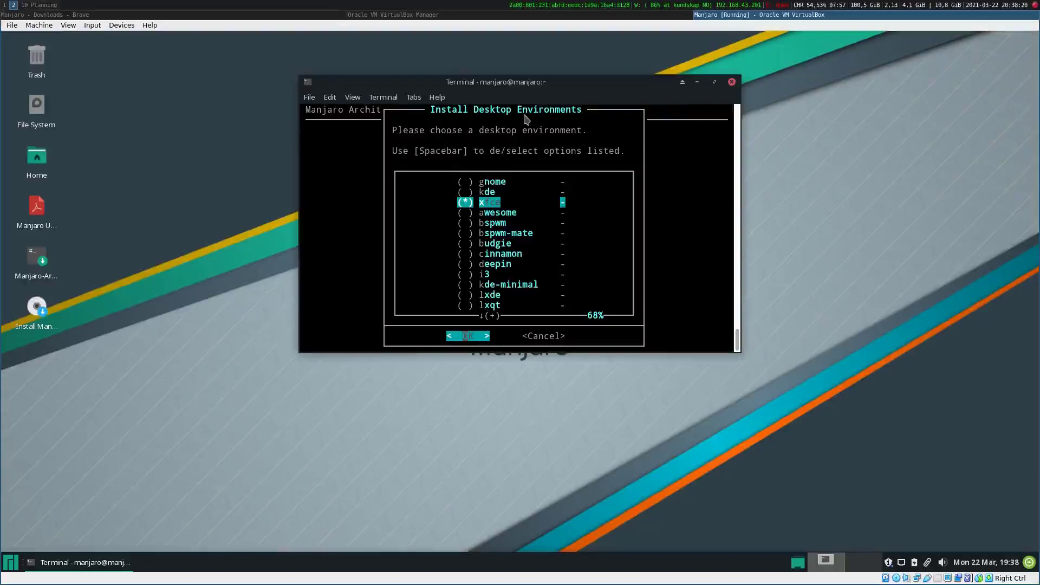
key(Return)
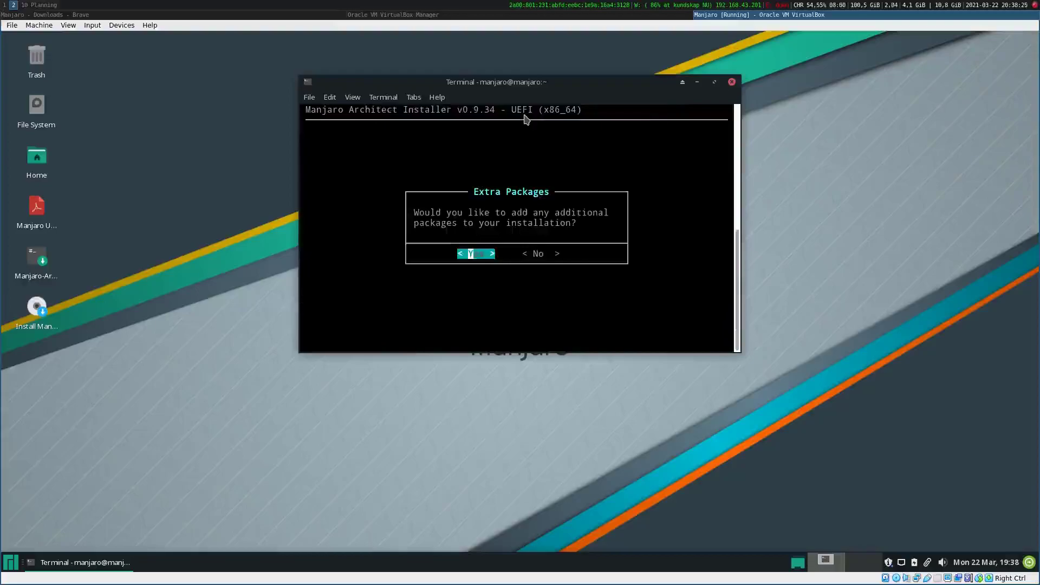
Accept extra packages, look through the package list and continue
key(Return)
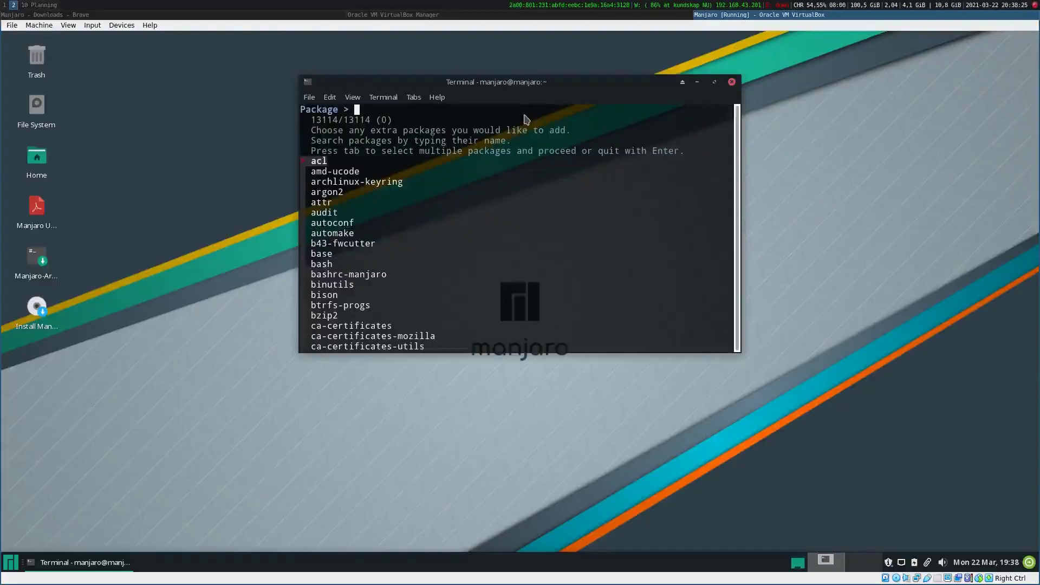
key(Down)
key(Down)
key(Down)
key(Down)
key(Down)
key(Down)
key(Down)
key(Down)
key(Down)
key(Down)
key(Down)
key(Down)
key(Down)
key(Down)
key(Down)
key(Down)
key(Down)
key(Down)
key(Down)
key(Down)
key(Down)
key(Down)
key(Down)
key(Down)
key(Down)
key(Down)
key(Down)
key(Down)
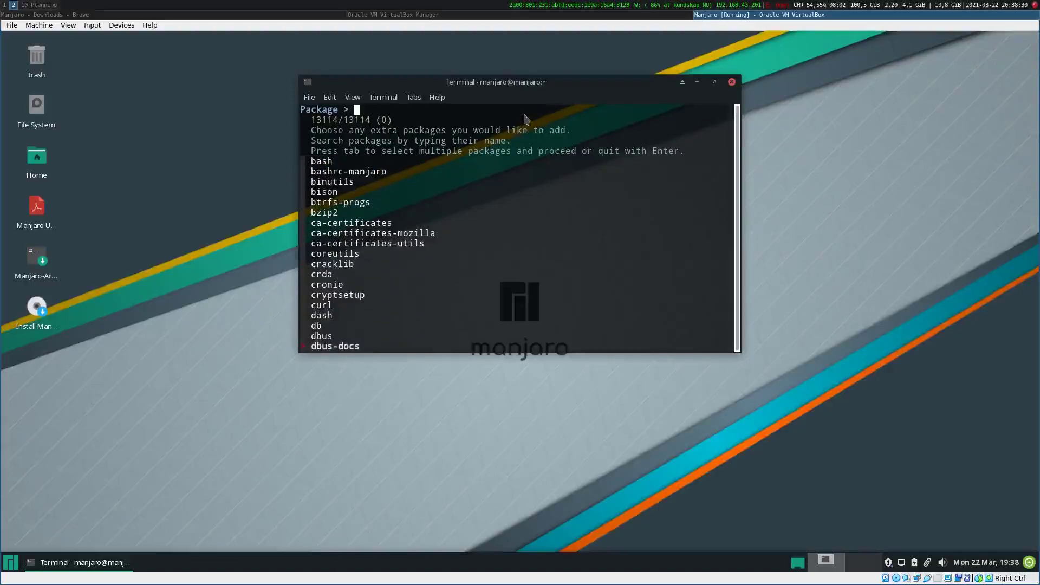
key(Down)
key(Down)
key(Down)
key(Down)
key(Down)
key(Down)
key(Down)
key(Down)
key(Down)
key(Down)
key(Down)
key(Down)
key(Down)
key(Down)
key(Down)
key(Down)
key(Down)
key(Down)
key(Down)
key(Down)
key(Down)
key(Down)
key(Down)
key(Down)
key(Down)
key(Down)
key(Down)
key(Down)
key(Down)
key(Down)
key(Down)
key(Down)
key(Down)
key(Down)
key(Down)
key(Down)
key(Down)
key(Down)
key(Down)
key(Down)
key(Down)
key(Down)
key(Down)
key(Down)
key(Down)
key(Down)
key(Down)
key(Down)
key(Down)
key(Down)
key(Down)
key(Down)
key(Down)
key(Down)
key(Down)
key(Down)
key(Down)
key(Down)
key(Down)
key(Down)
key(Down)
key(Down)
key(Down)
key(Down)
key(Down)
key(Down)
key(Down)
key(Down)
key(Down)
key(Down)
key(Down)
key(Down)
key(Down)
key(Down)
key(Down)
key(Down)
key(Down)
key(Down)
key(Down)
key(Return)
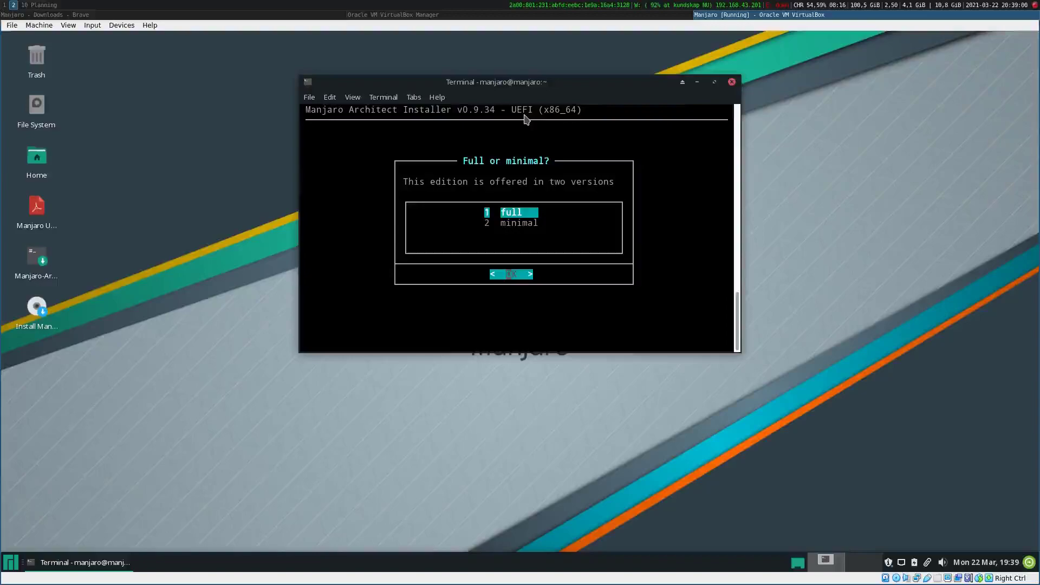
Choose the minimal edition instead of the full edition
key(Down)
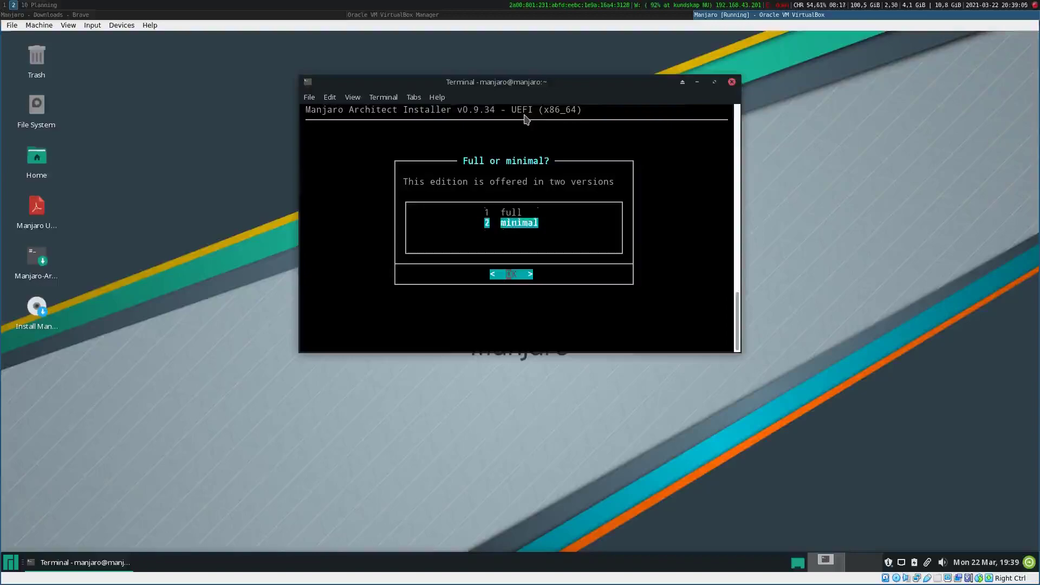
key(Up)
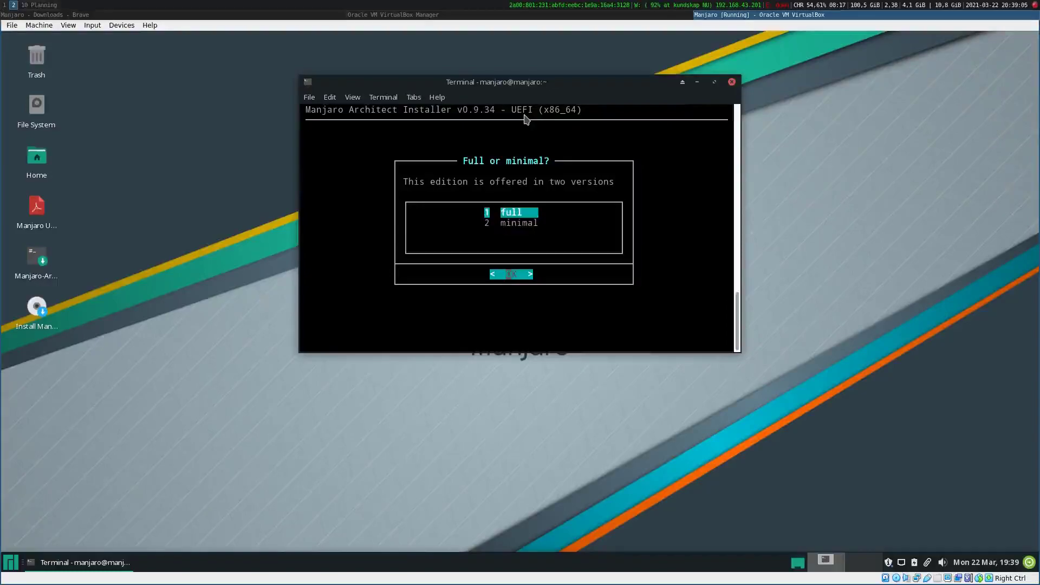
key(Down)
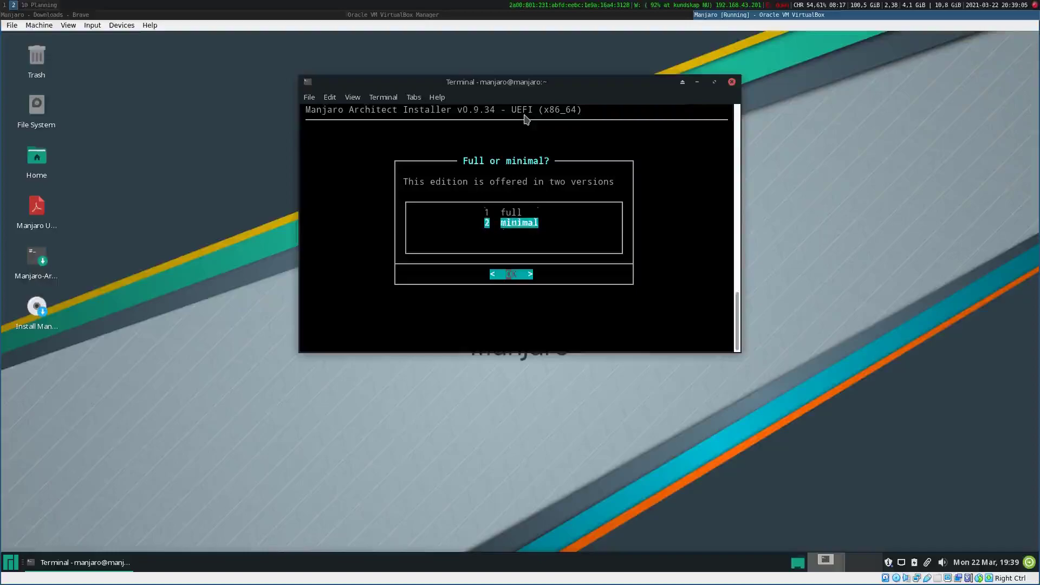
key(Return)
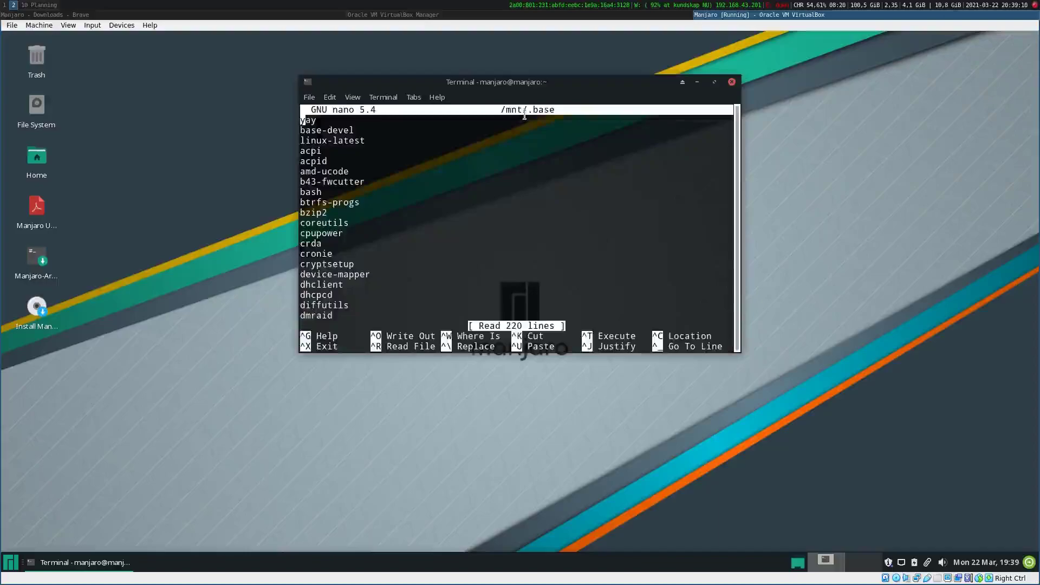
Close the /mnt/.base package list in nano so the base packages install
key(Down)
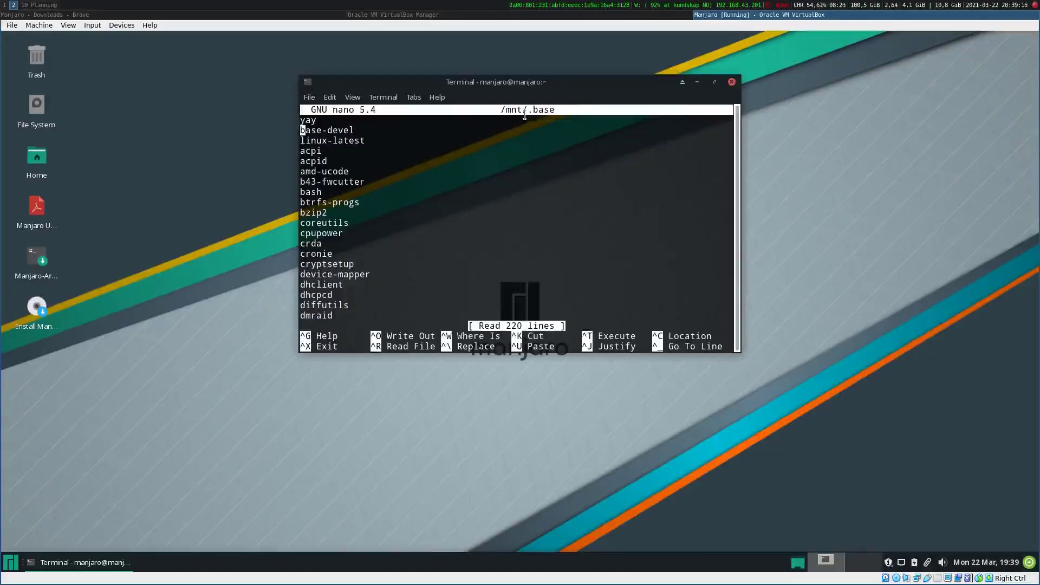
key(ctrl+x)
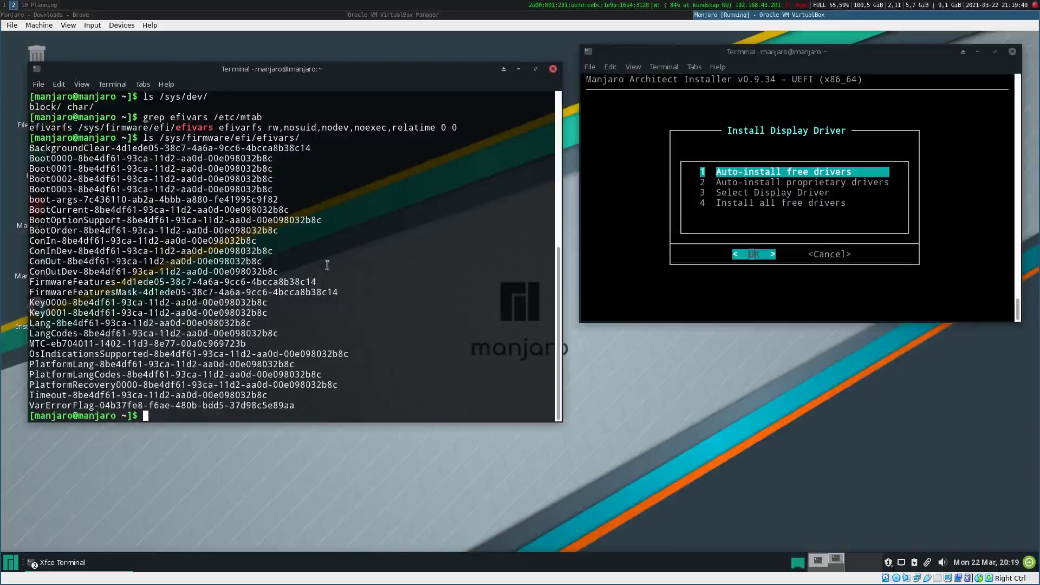
Print the mounted filesystems with cat /etc/mtab
key(Up)
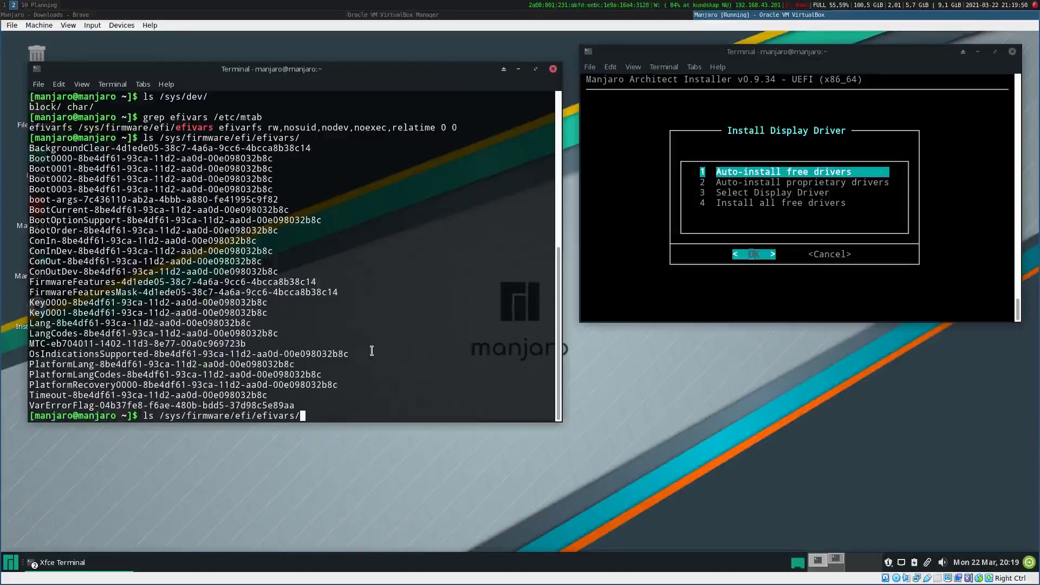
key(BackSpace)
key(BackSpace)
key(BackSpace)
key(BackSpace)
key(BackSpace)
key(BackSpace)
key(BackSpace)
key(BackSpace)
key(BackSpace)
key(BackSpace)
key(BackSpace)
key(BackSpace)
key(BackSpace)
key(BackSpace)
key(BackSpace)
key(BackSpace)
key(BackSpace)
key(BackSpace)
key(BackSpace)
key(BackSpace)
key(BackSpace)
key(BackSpace)
key(BackSpace)
key(BackSpace)
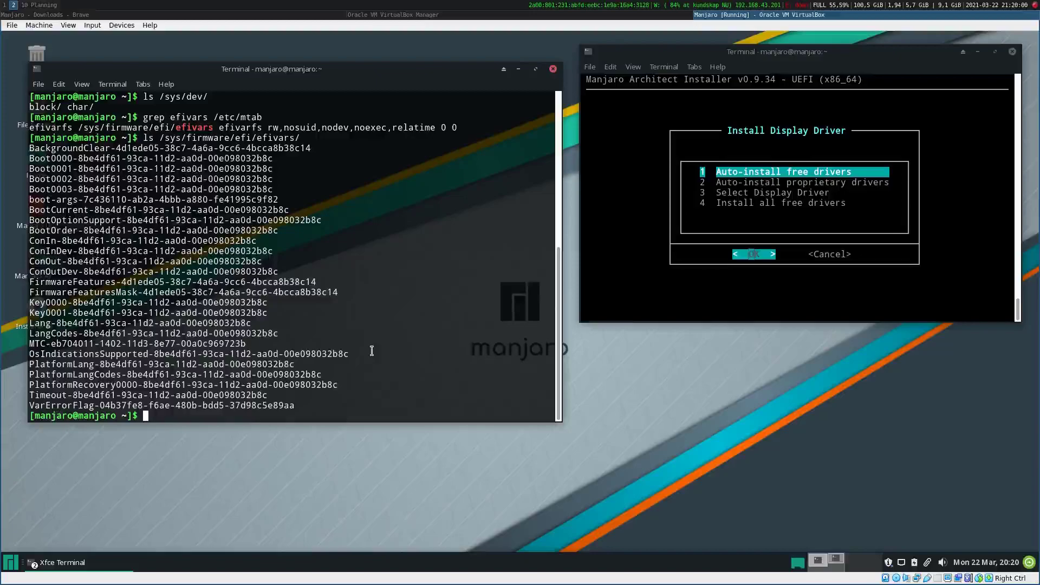
text(/etc/mte)
key(BackSpace)
text(a)
key(BackSpace)
key(BackSpace)
key(Tab)
key(Tab)
text(ta)
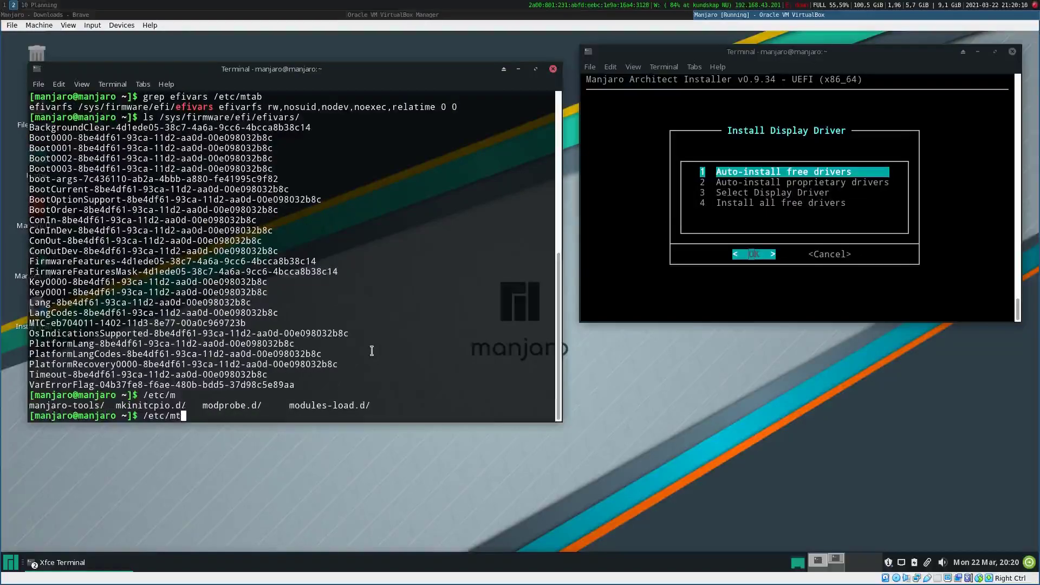
key(BackSpace)
key(BackSpace)
key(BackSpace)
key(BackSpace)
key(BackSpace)
key(BackSpace)
key(BackSpace)
key(BackSpace)
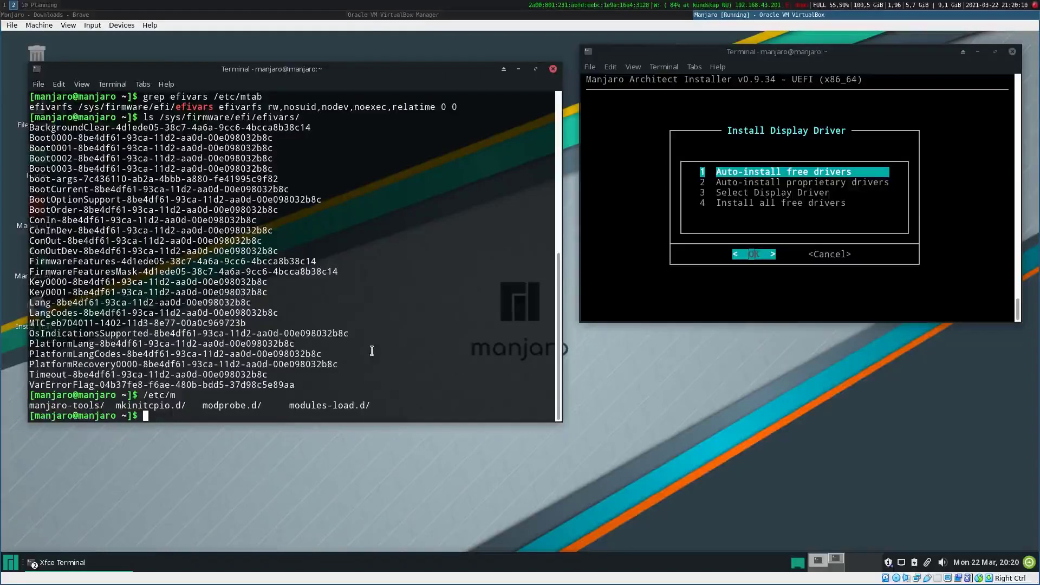
text(cat /etc/mtab)
key(Return)
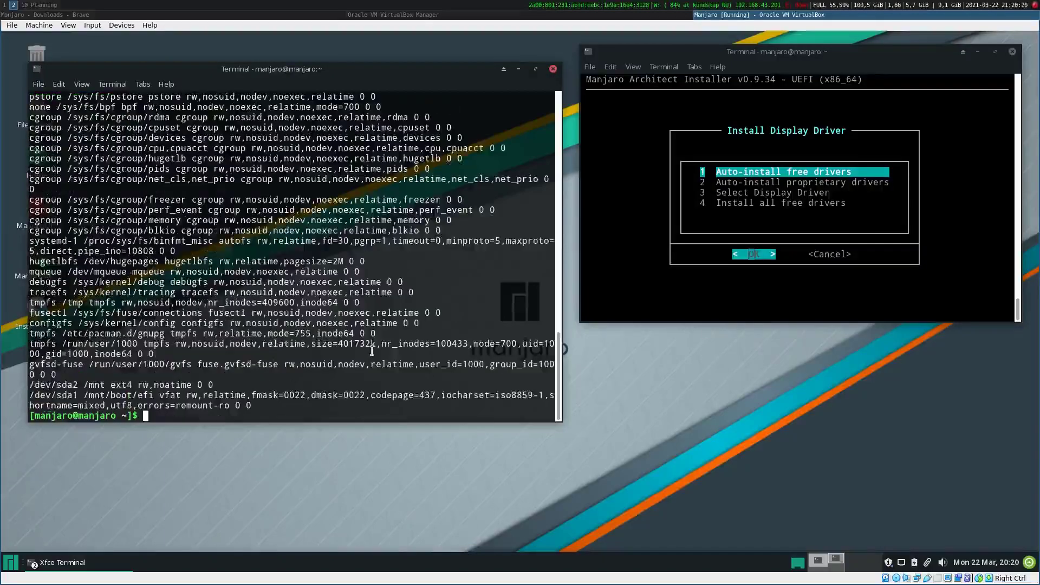
Print /etc/fstab using Tab completion, then refocus the left terminal
key(Up)
key(BackSpace)
key(BackSpace)
key(BackSpace)
key(BackSpace)
text(f)
key(Tab)
key(Tab)
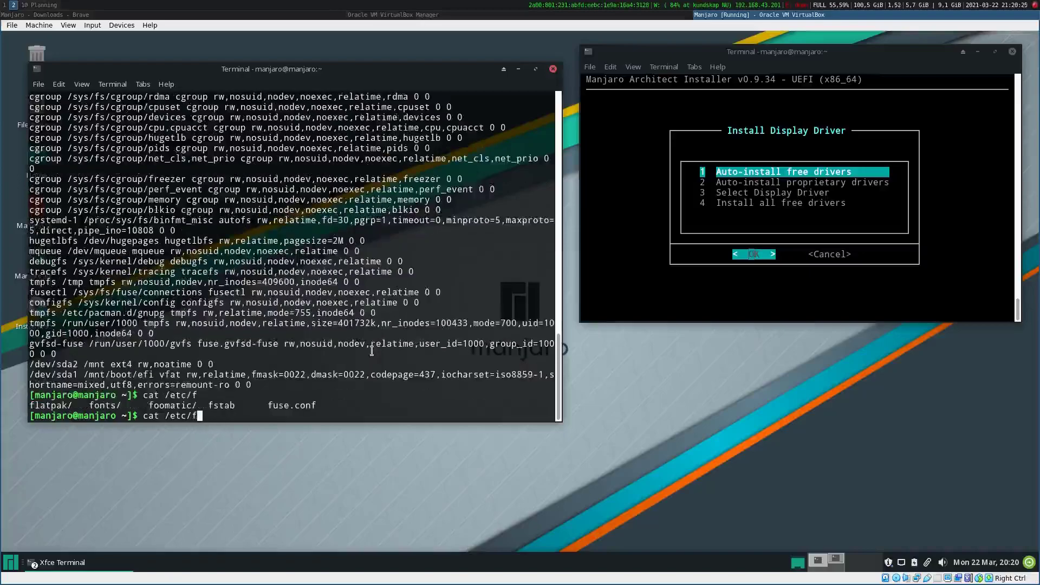
text(s)
key(Tab)
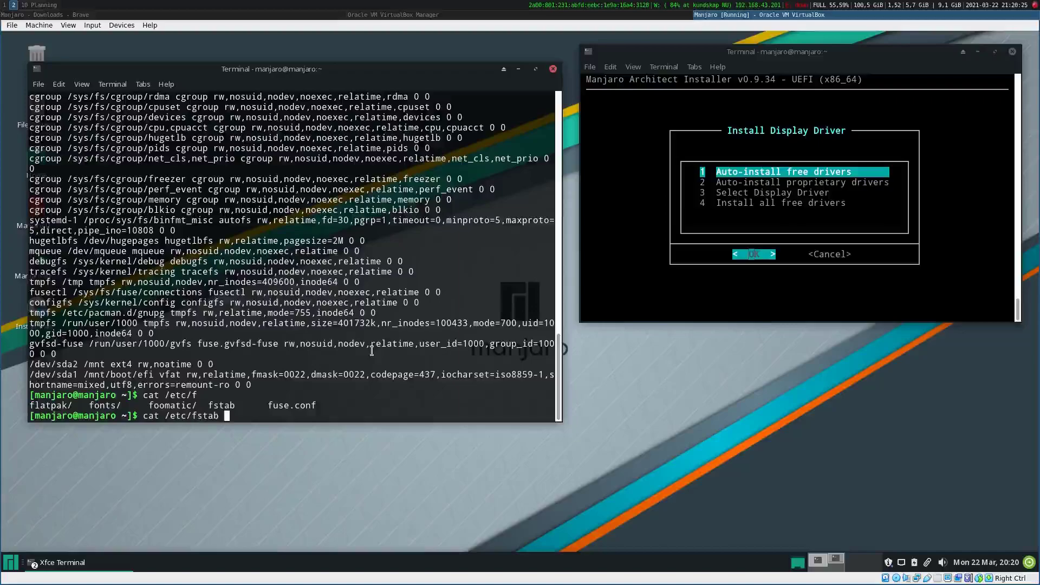
key(Return)
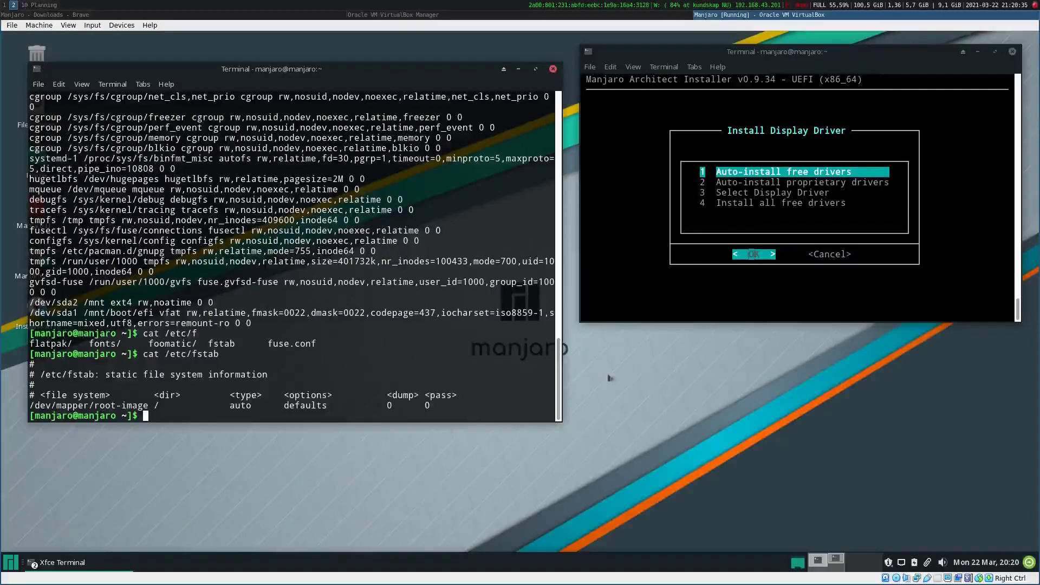
click(394, 361)
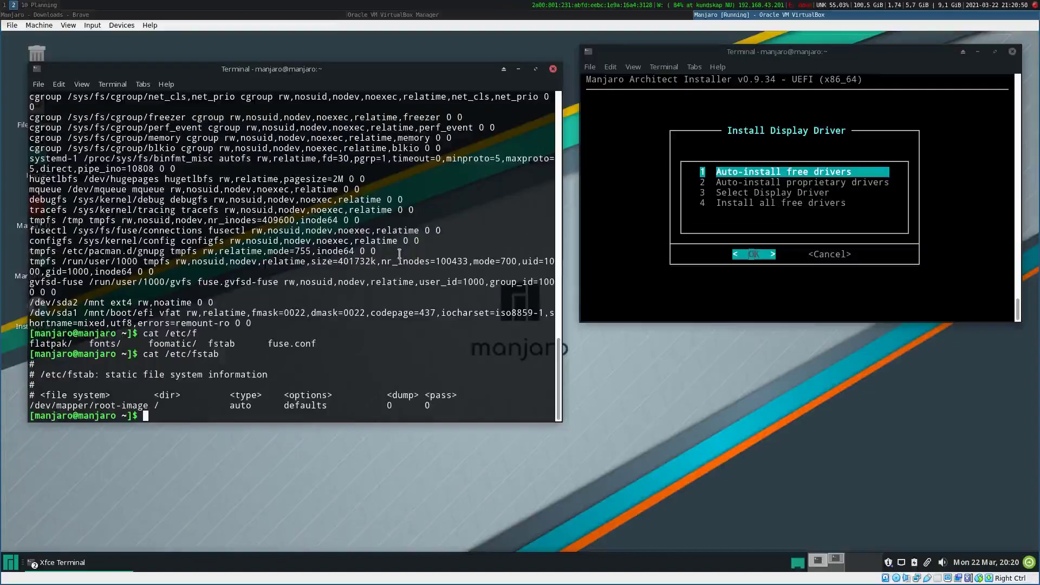
Check df (/dev/sda2 32% used on /mnt), then auto-install free display drivers
text(df)
key(Return)
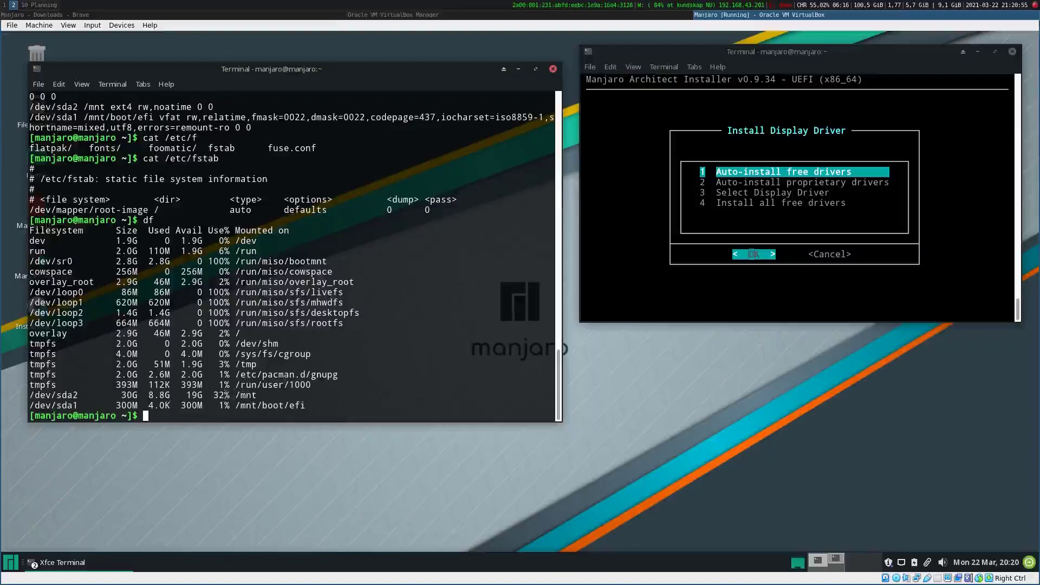
drag(264, 396, 203, 396)
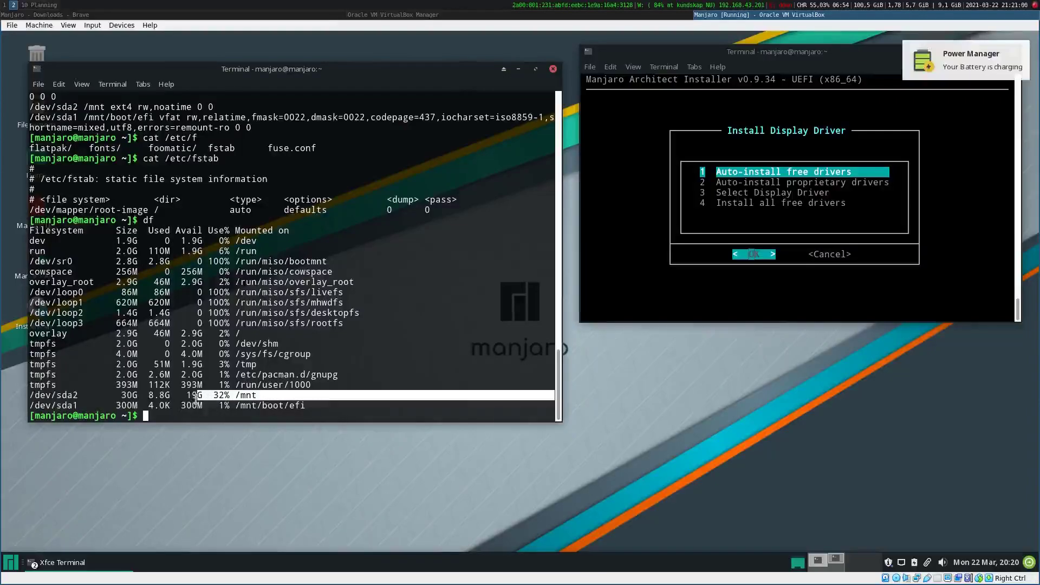
click(196, 399)
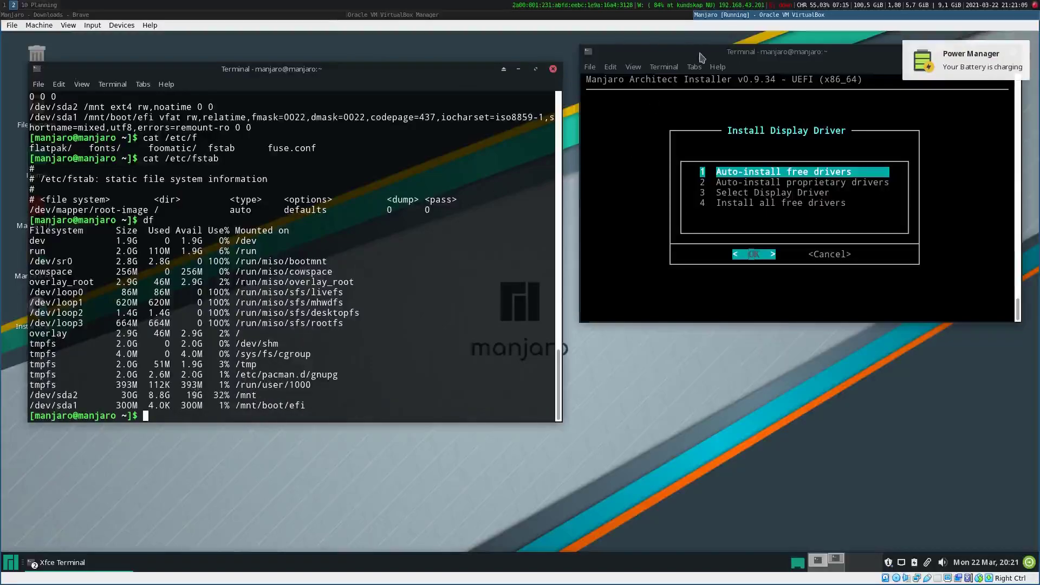
drag(702, 57, 434, 135)
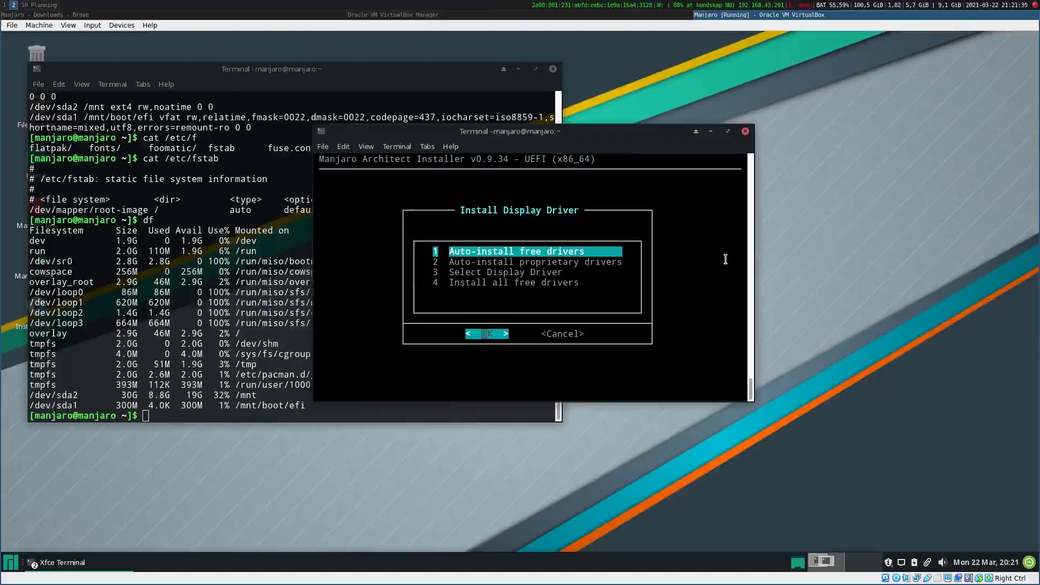
key(Return)
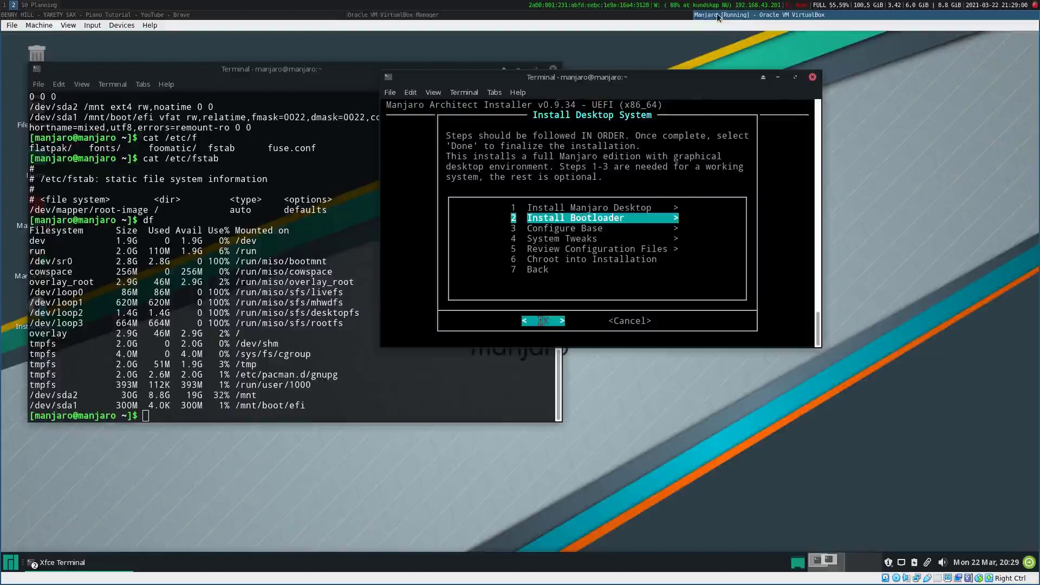
Install systemd-boot rather than refind as the UEFI bootloader
key(Return)
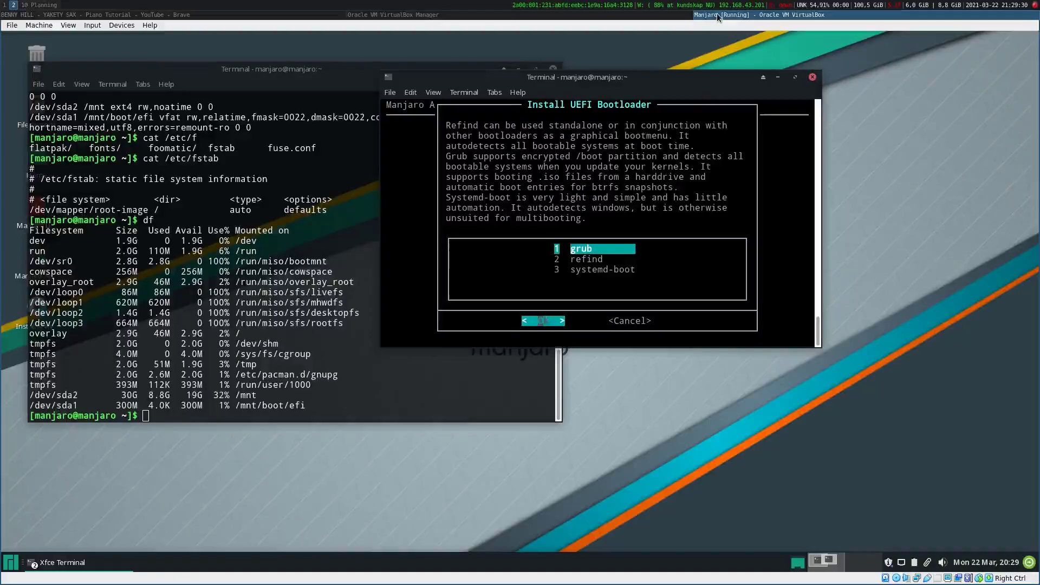
key(Down)
key(Down)
key(Up)
key(Down)
key(Up)
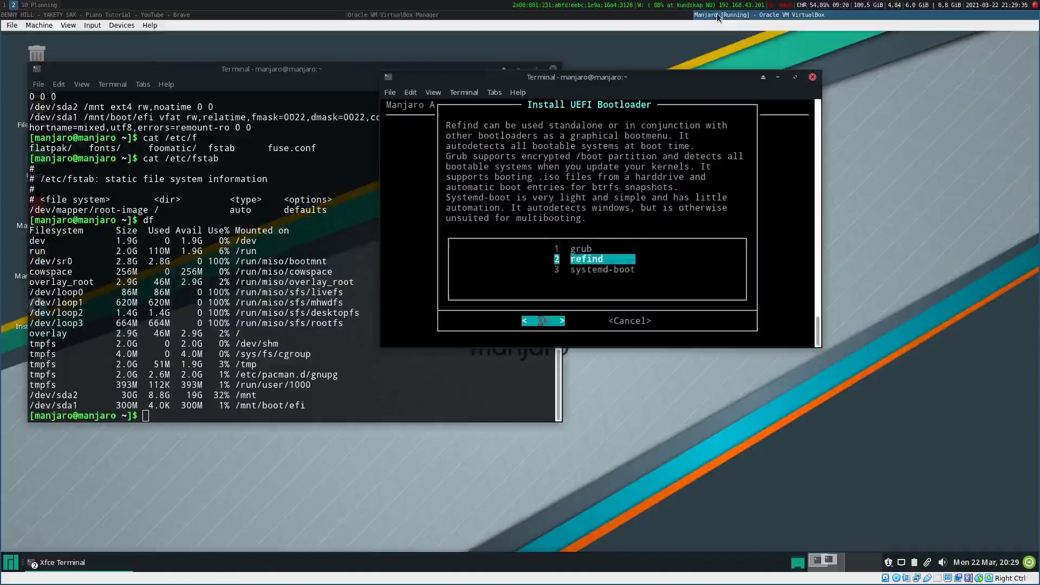
key(Down)
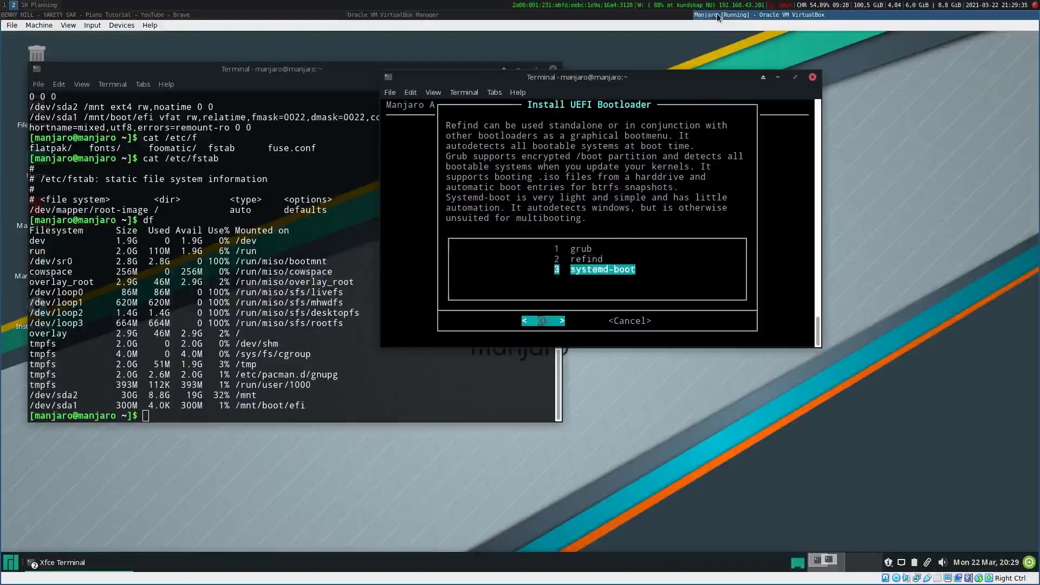
key(Return)
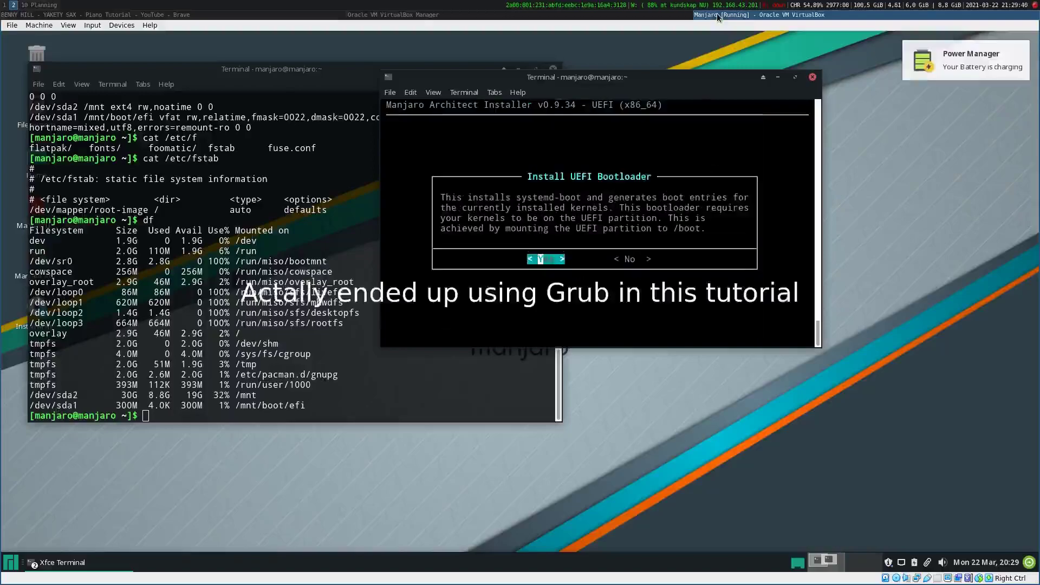
key(Return)
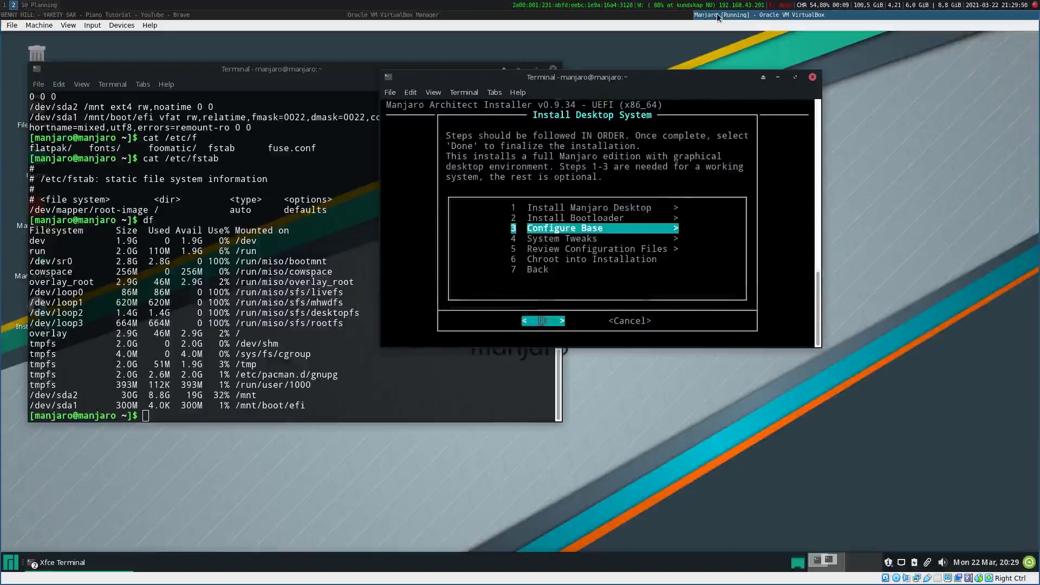
Generate the fstab with the UEFI Part UUID option (fstabgen -t PARTUUID -p)
key(Return)
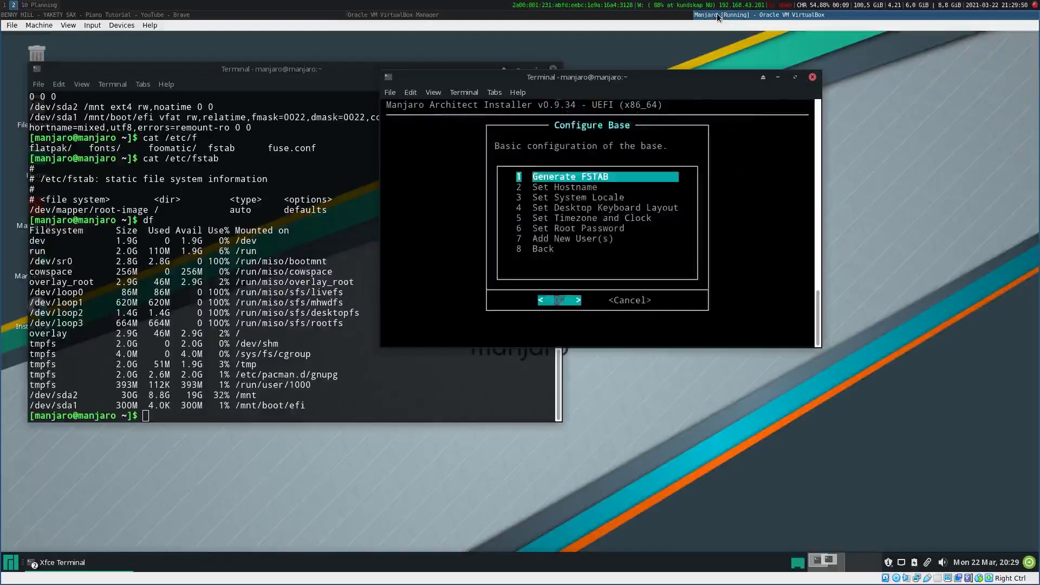
key(Return)
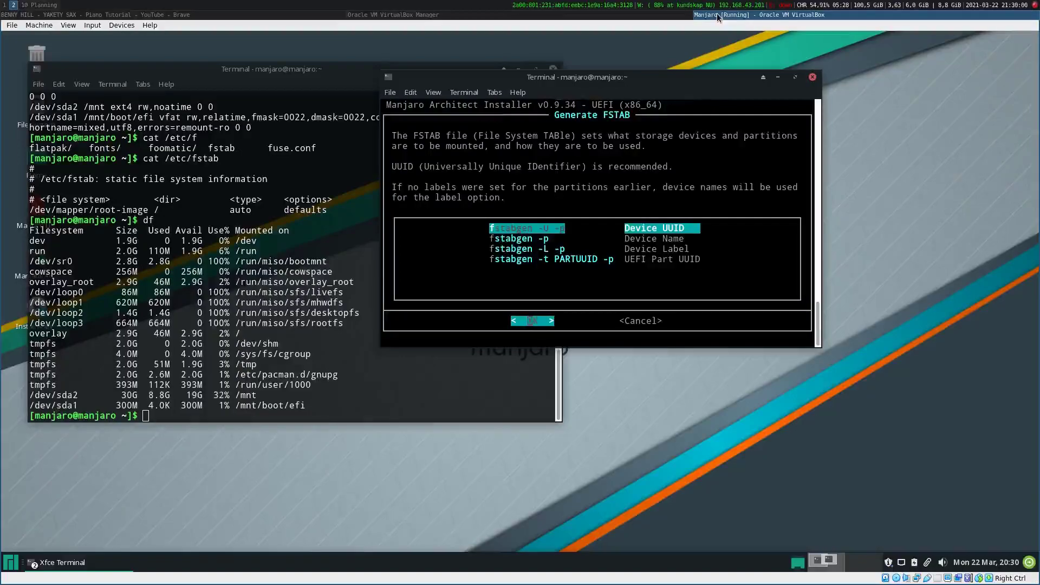
key(Down)
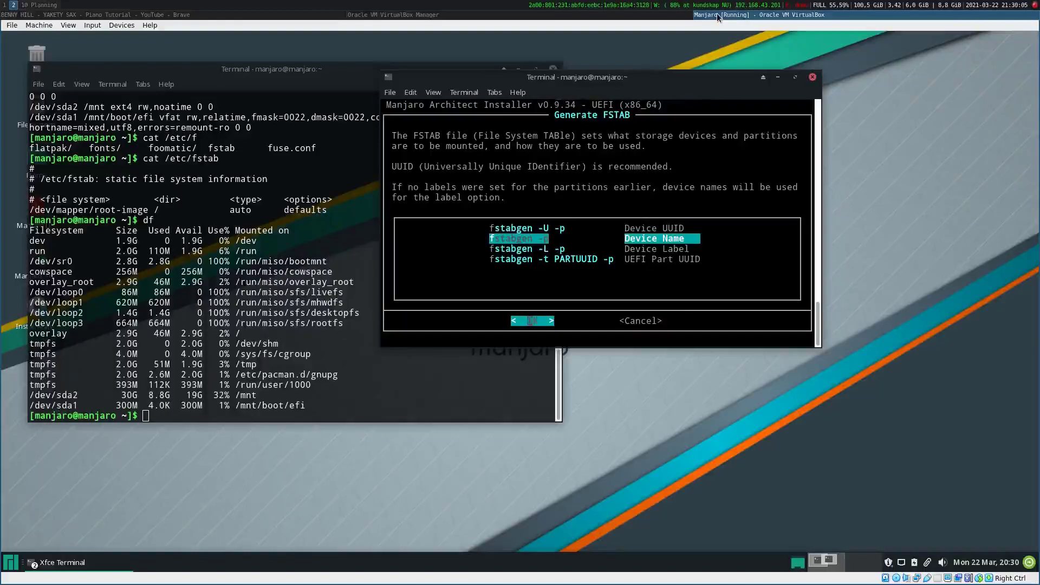
key(Down)
key(Down)
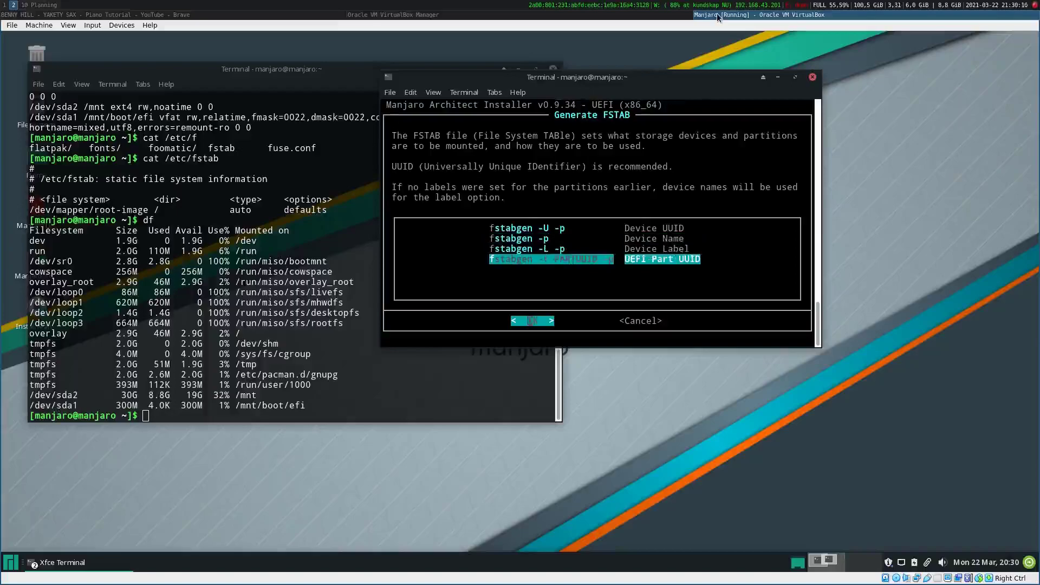
key(Up)
key(Up)
key(Up)
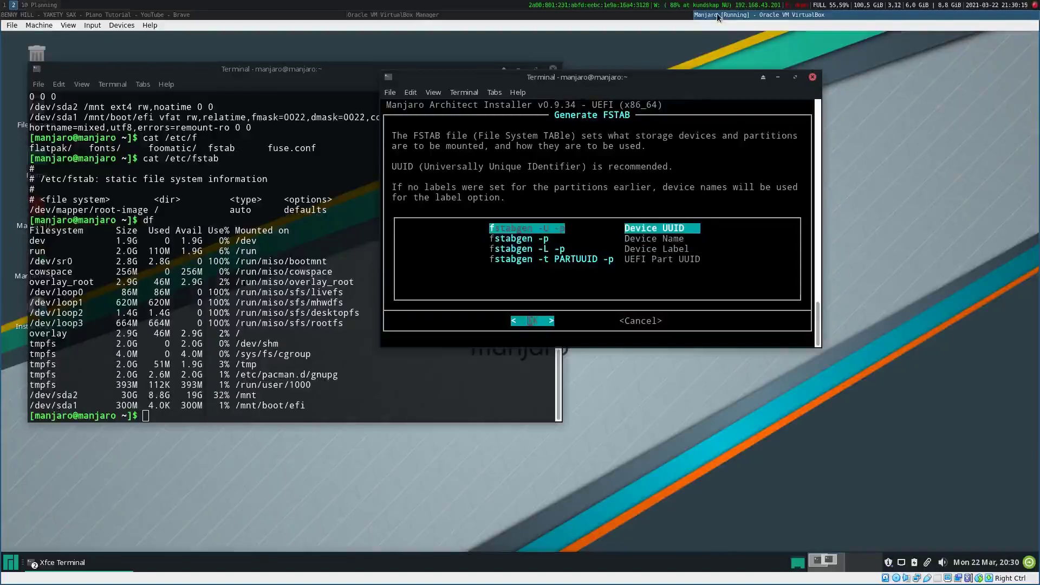
key(Down)
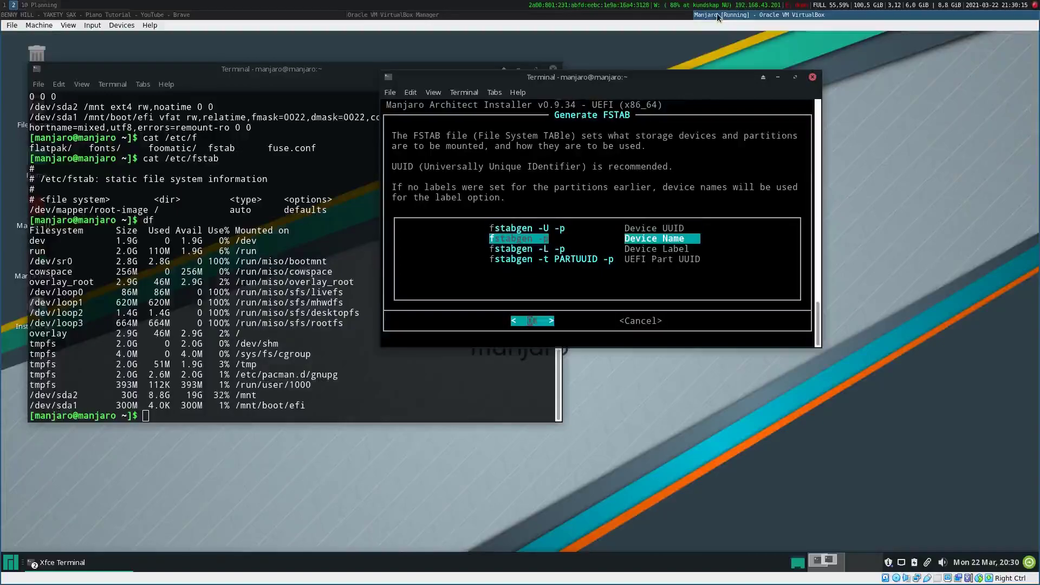
key(Down)
key(Down)
key(Up)
key(Up)
key(Up)
key(Down)
key(Down)
key(Down)
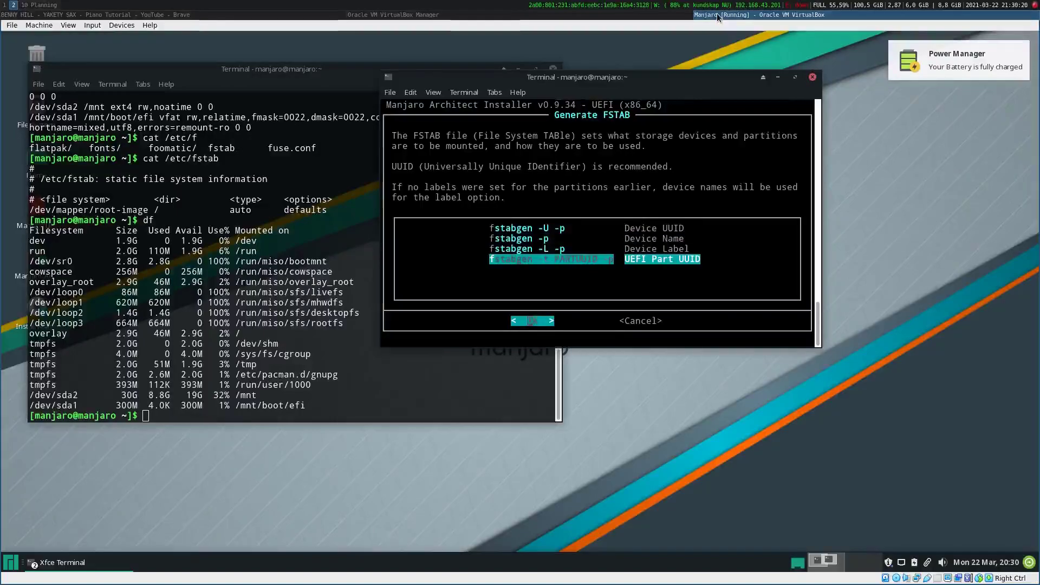
key(Return)
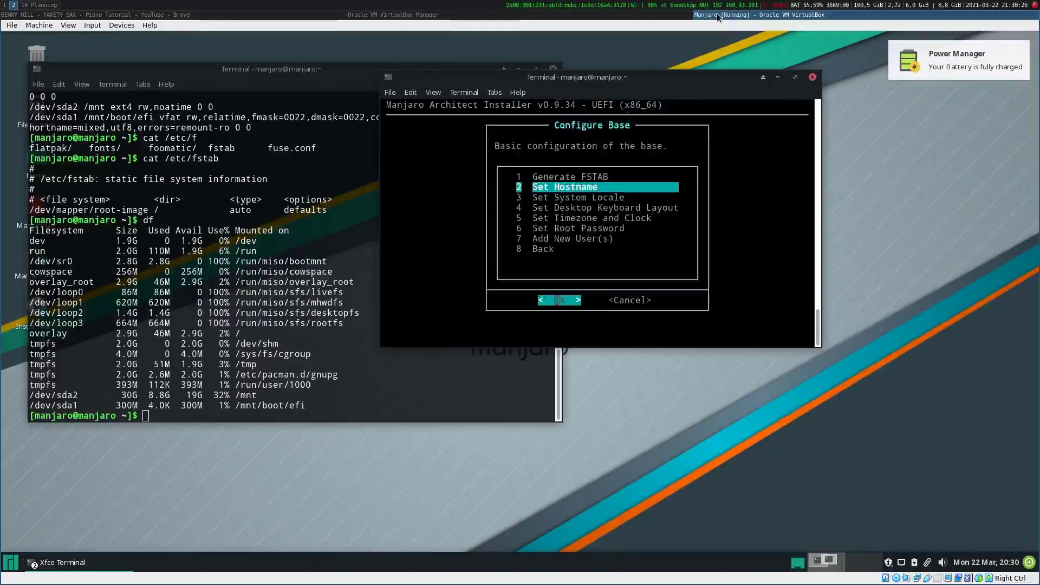
Replace the default hostname with VirtualManjaro
key(Return)
key(BackSpace)
key(BackSpace)
key(BackSpace)
key(BackSpace)
key(BackSpace)
key(BackSpace)
key(BackSpace)
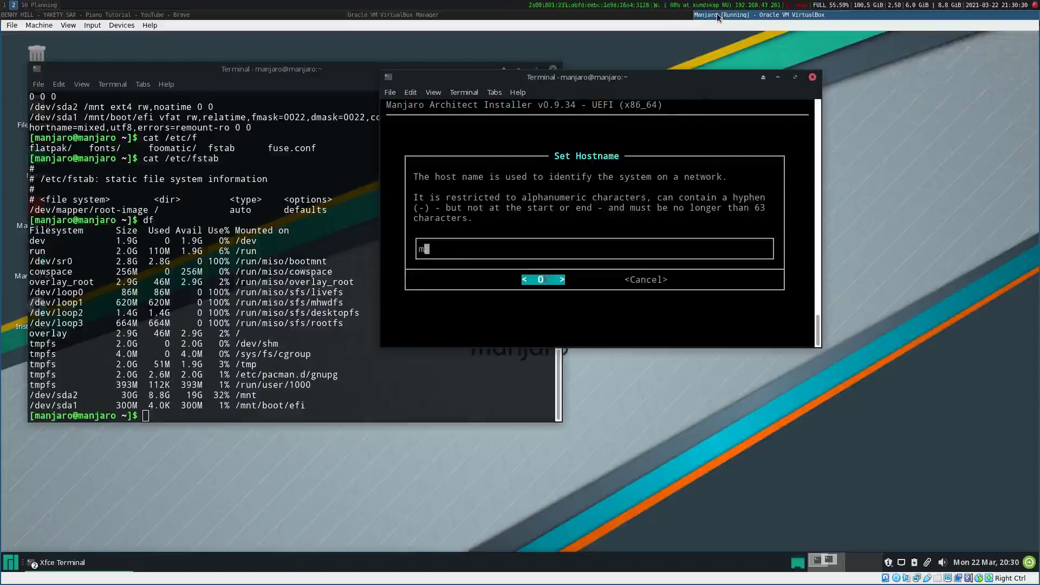
text(Virt)
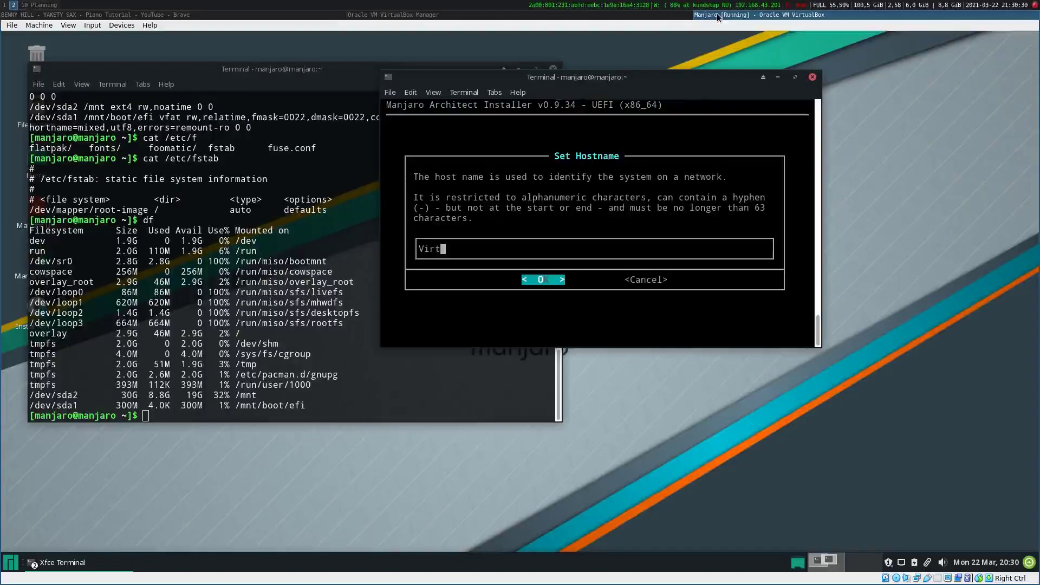
text(ual_manjaro)
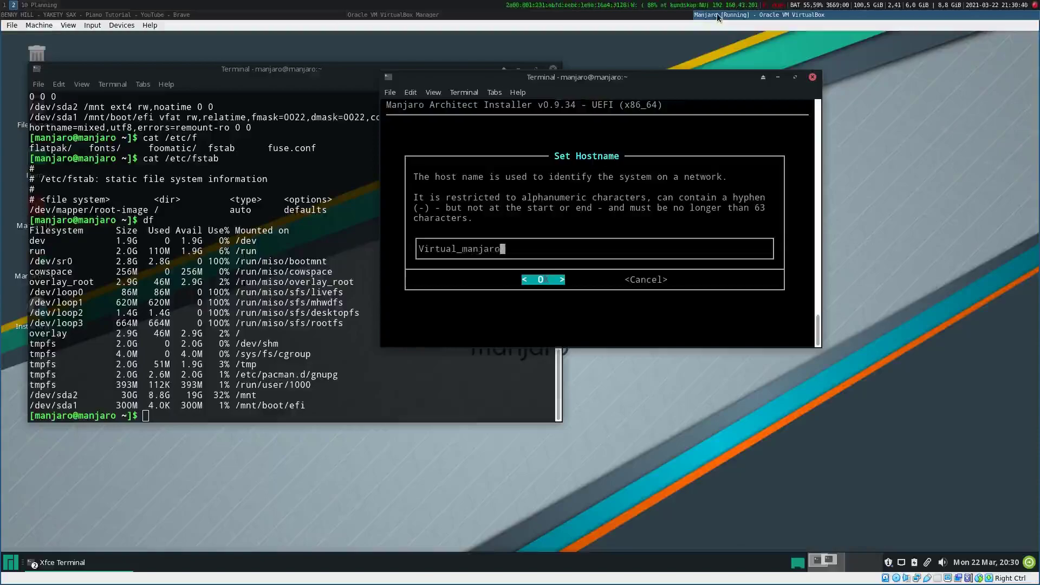
key(BackSpace)
key(BackSpace)
key(BackSpace)
key(BackSpace)
key(BackSpace)
key(BackSpace)
key(BackSpace)
key(BackSpace)
text(Manja)
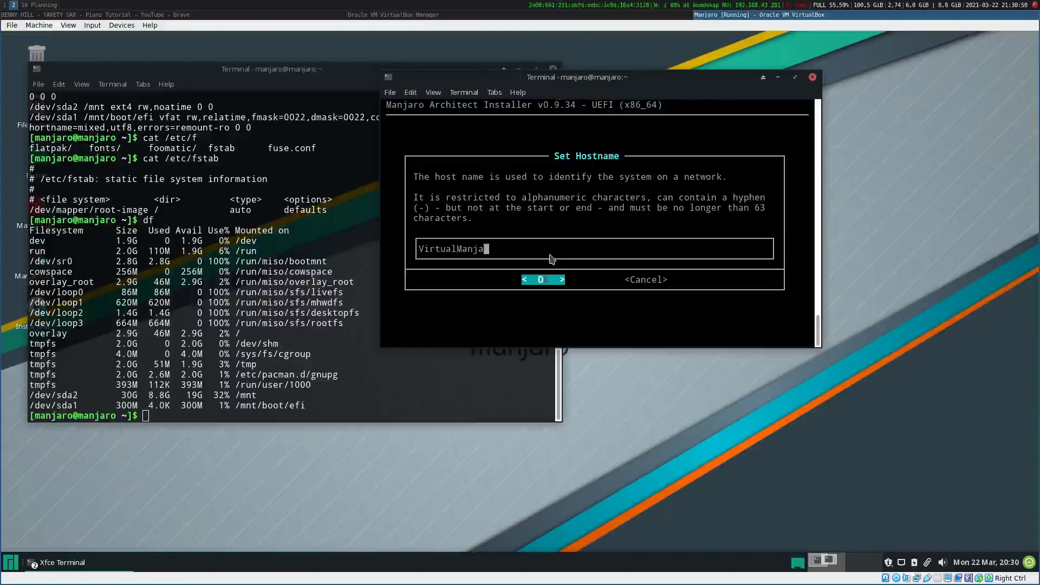
text(ro)
key(Return)
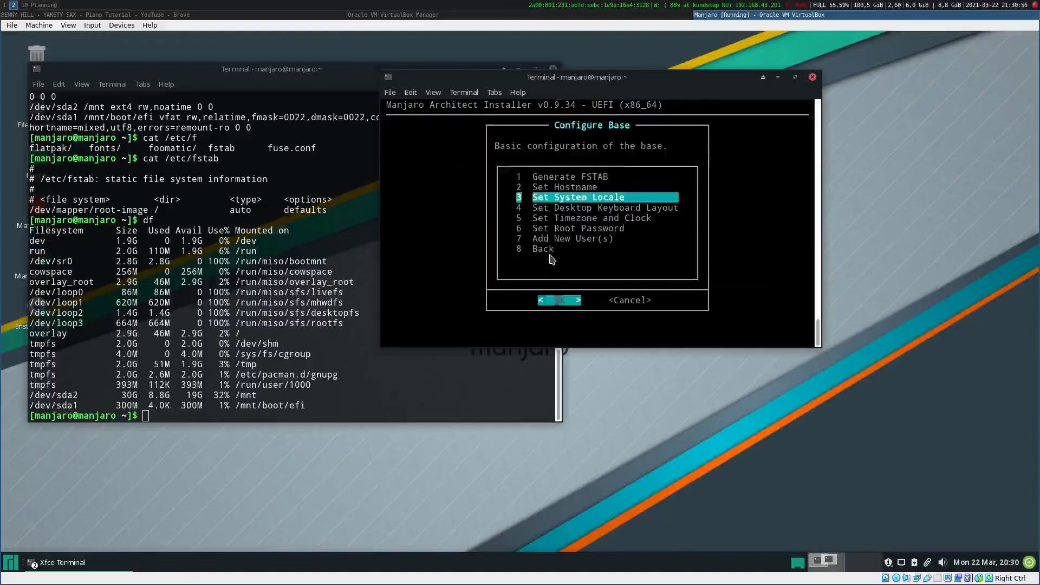
Pick en_US.UTF-8 for both the system language and the system locale
key(Return)
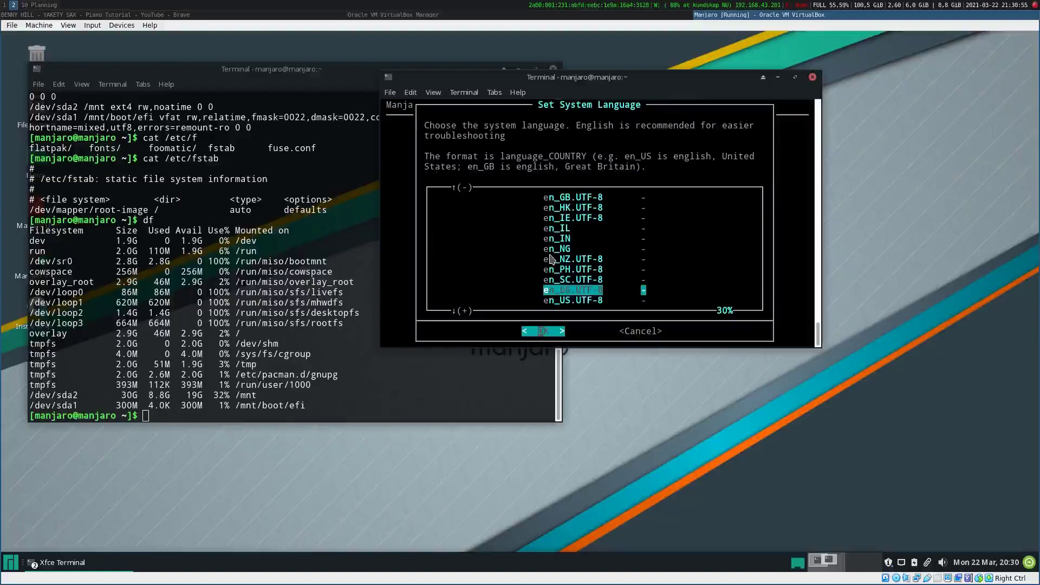
key(Up)
key(Up)
key(Up)
key(Up)
key(Up)
key(Up)
key(Up)
key(Up)
key(Up)
key(Down)
key(Down)
key(Down)
key(Down)
key(Down)
key(Down)
key(Down)
key(Down)
key(Down)
key(Down)
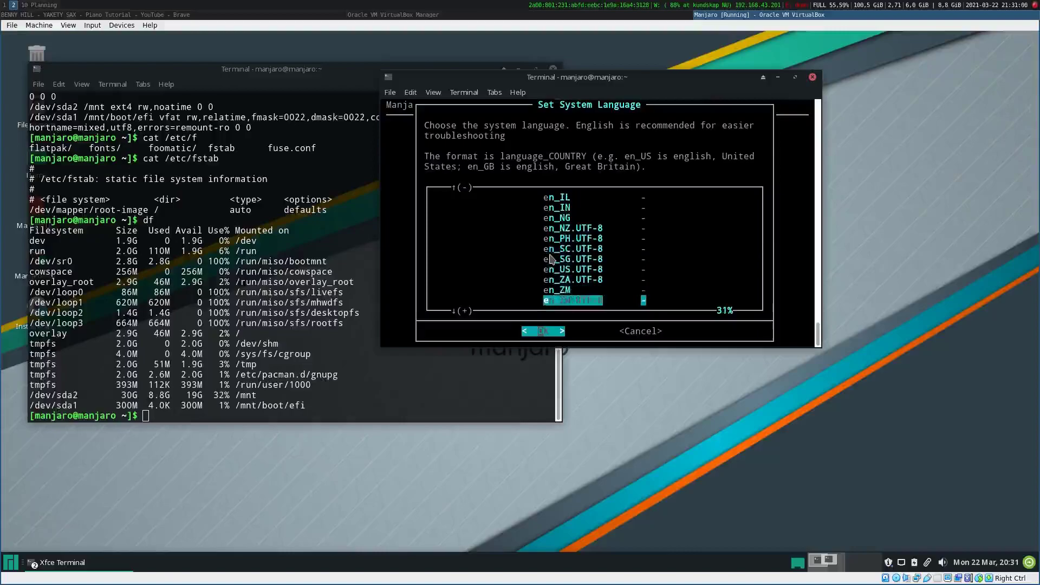
key(Up)
key(Up)
key(Up)
key(Up)
key(Up)
key(Up)
key(Up)
key(Up)
key(Up)
key(Up)
key(Up)
key(Up)
key(Up)
key(Up)
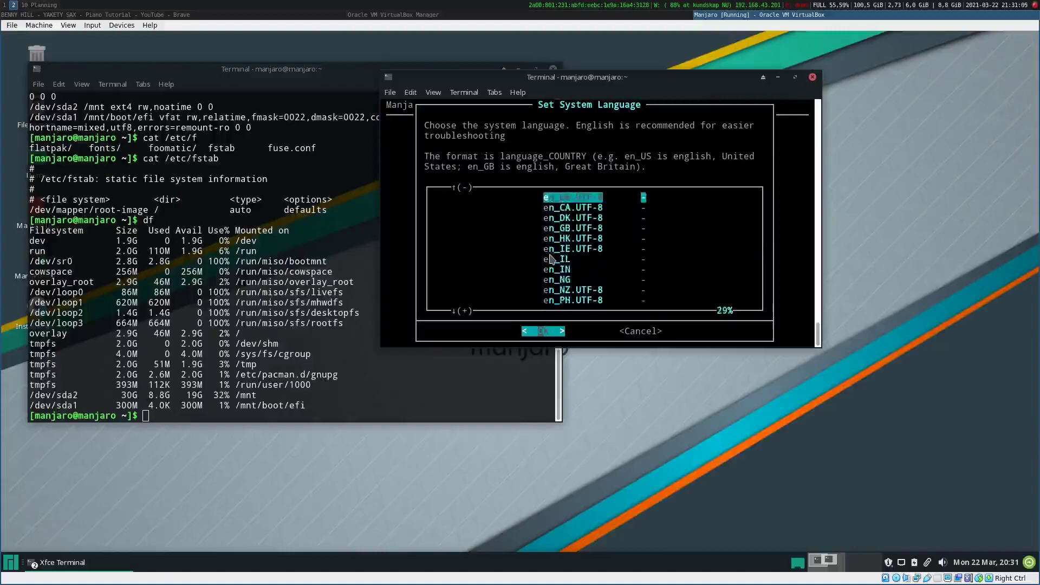
key(Up)
key(Up)
key(Up)
key(Up)
key(Up)
key(Up)
key(Up)
key(Up)
key(Down)
key(Down)
key(Down)
key(Down)
key(Down)
key(Down)
key(Down)
key(Down)
key(Down)
key(Down)
key(Down)
key(Down)
key(Down)
key(Down)
key(Down)
key(Down)
key(Down)
key(Down)
key(Down)
key(Down)
key(Down)
key(Down)
key(Down)
key(Up)
key(Up)
key(Return)
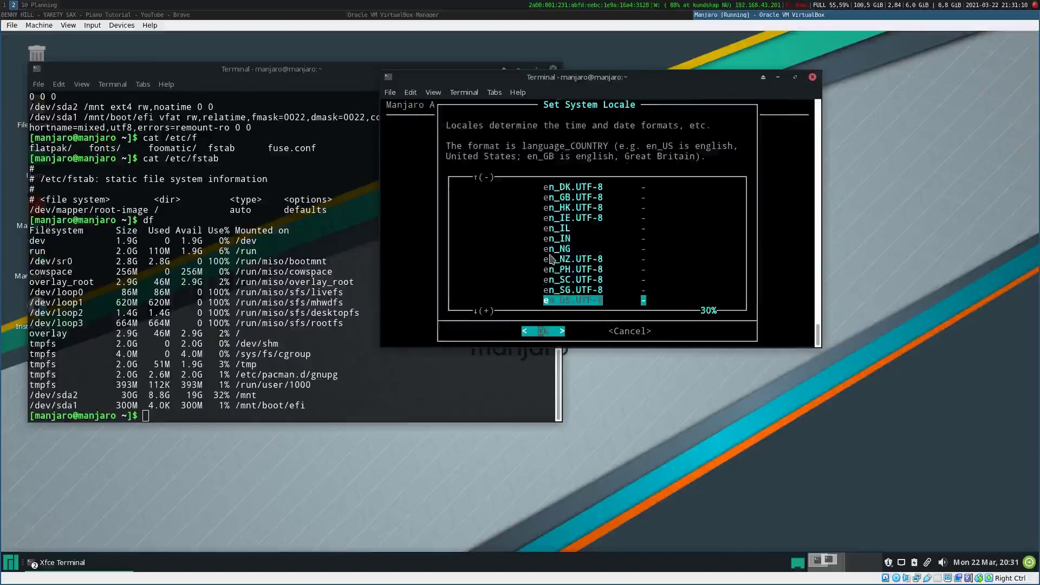
key(Return)
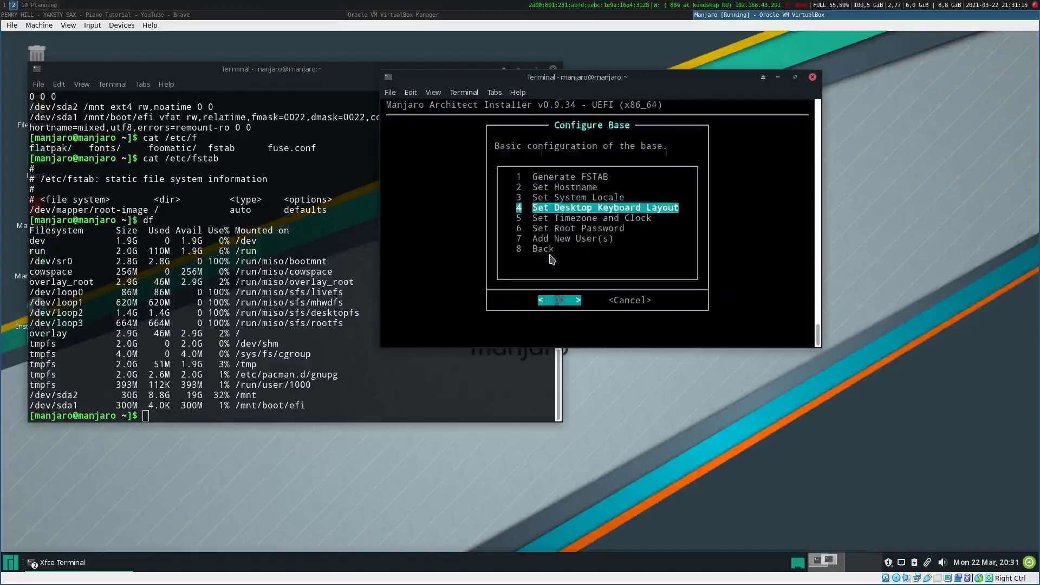
Browse the desktop keymap list and confirm the layout four entries below the first
key(Return)
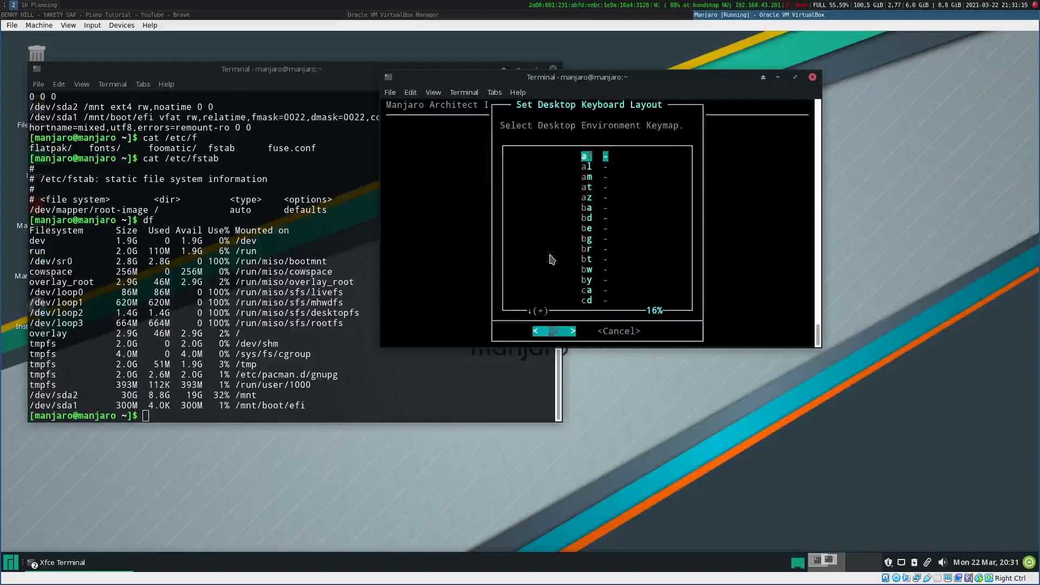
key(Page_Down)
key(Page_Down)
key(Page_Down)
key(Page_Down)
key(Page_Down)
key(Page_Down)
key(Page_Down)
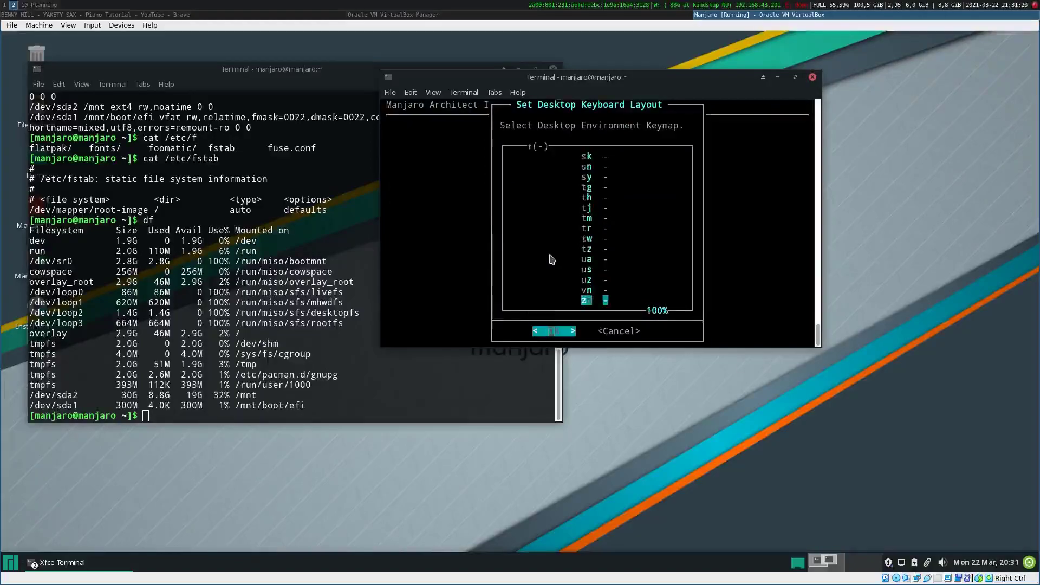
key(Page_Up)
key(Page_Up)
key(Page_Up)
key(Page_Up)
key(Page_Up)
key(Page_Up)
key(Page_Up)
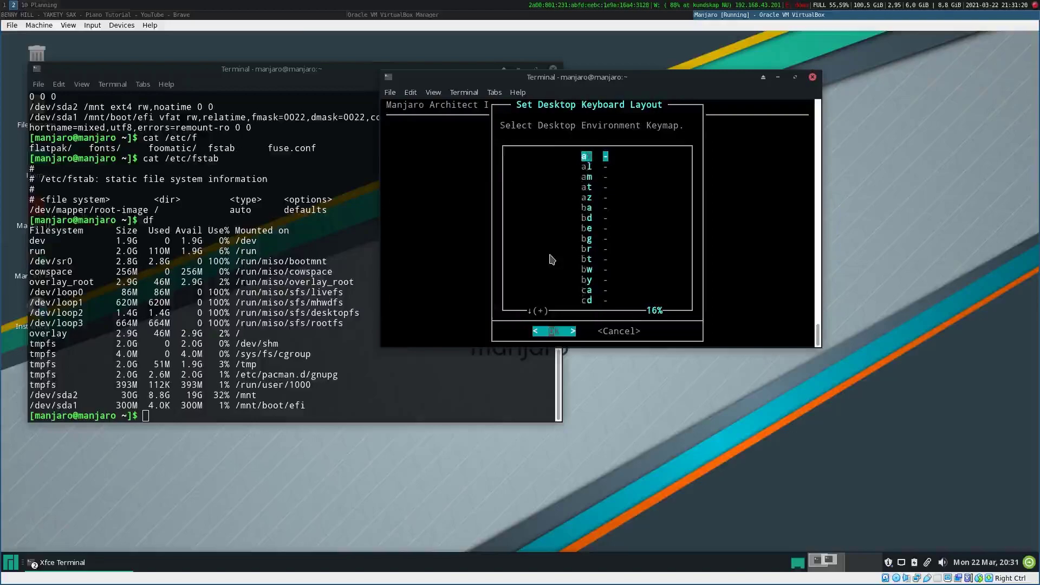
key(Page_Down)
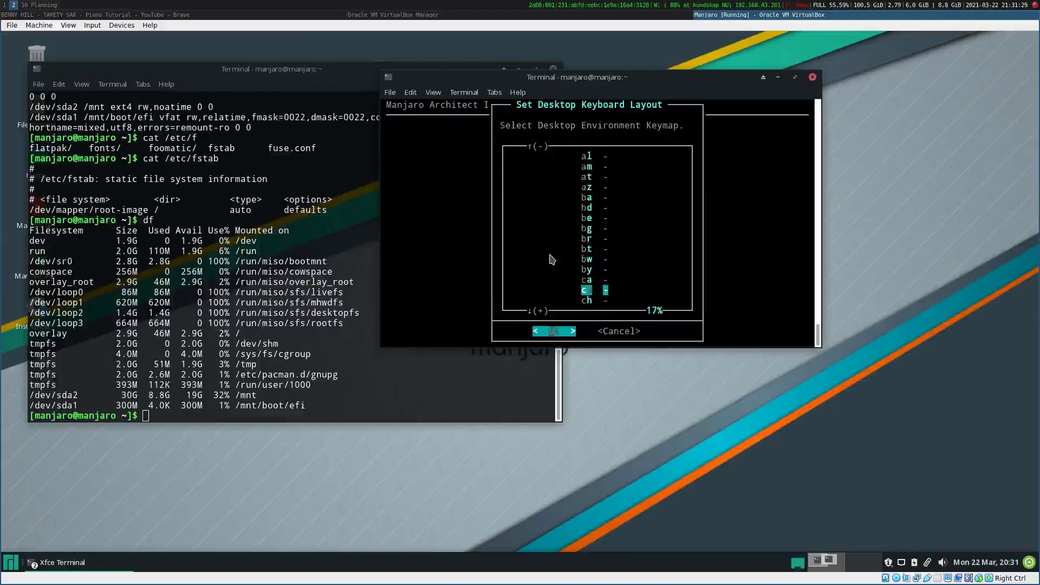
key(Up)
key(Up)
key(Up)
key(Up)
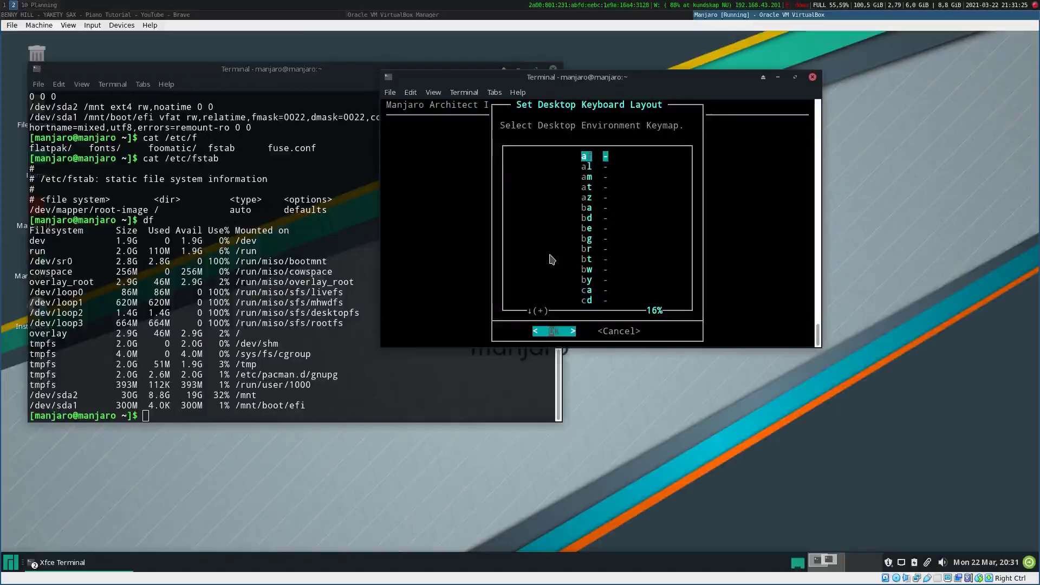
key(Down)
key(Down)
key(Down)
key(Down)
key(Down)
key(Down)
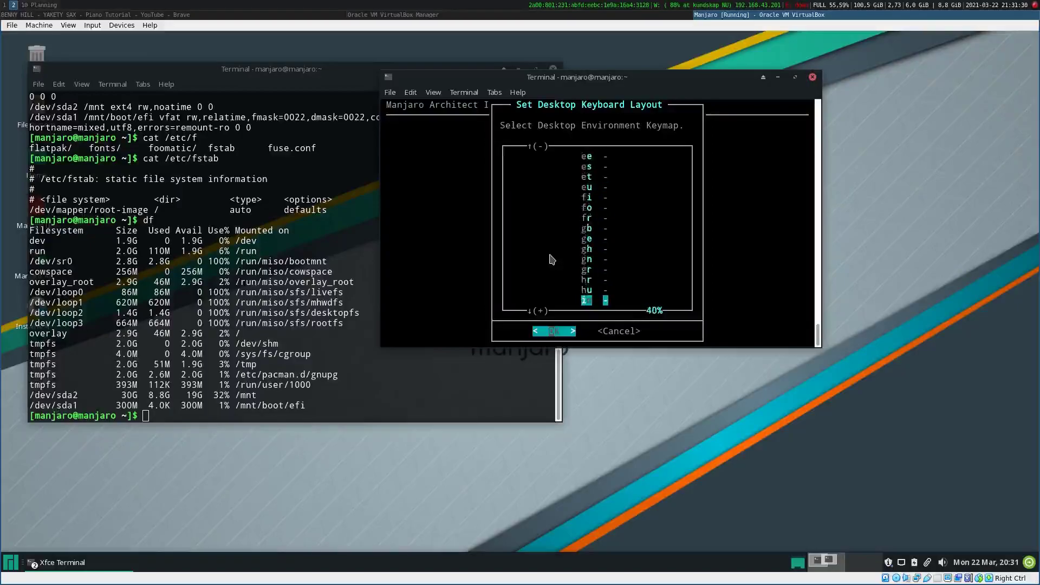
key(Down)
key(Down)
key(Down)
key(Down)
key(Down)
key(Down)
key(Down)
key(Down)
key(Down)
key(Down)
key(Down)
key(Down)
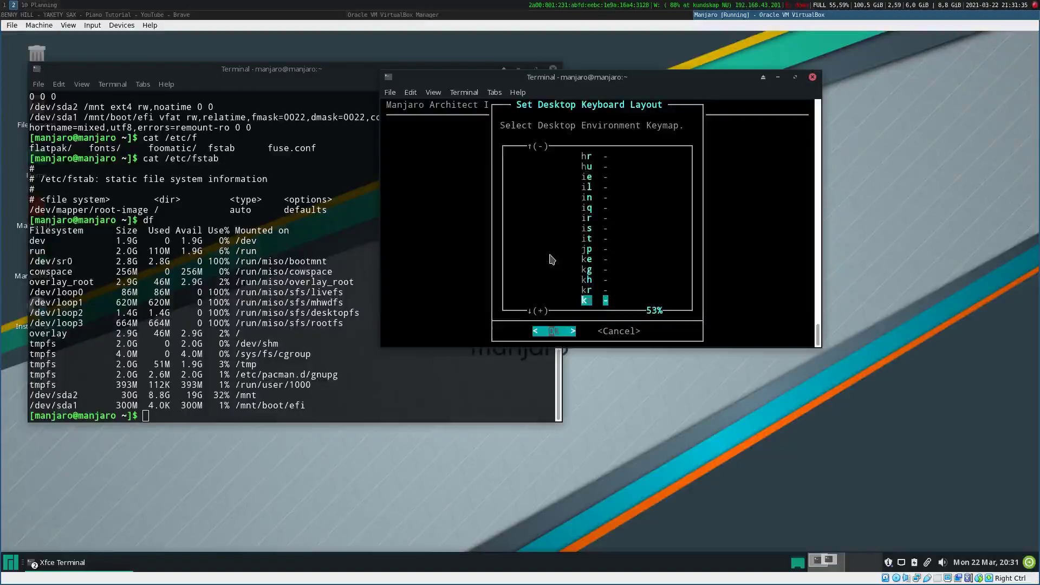
key(Down)
key(Down)
key(Down)
key(Down)
key(Down)
key(Down)
key(Down)
key(Down)
key(Down)
key(Down)
key(Down)
key(Down)
key(Down)
key(Down)
key(Down)
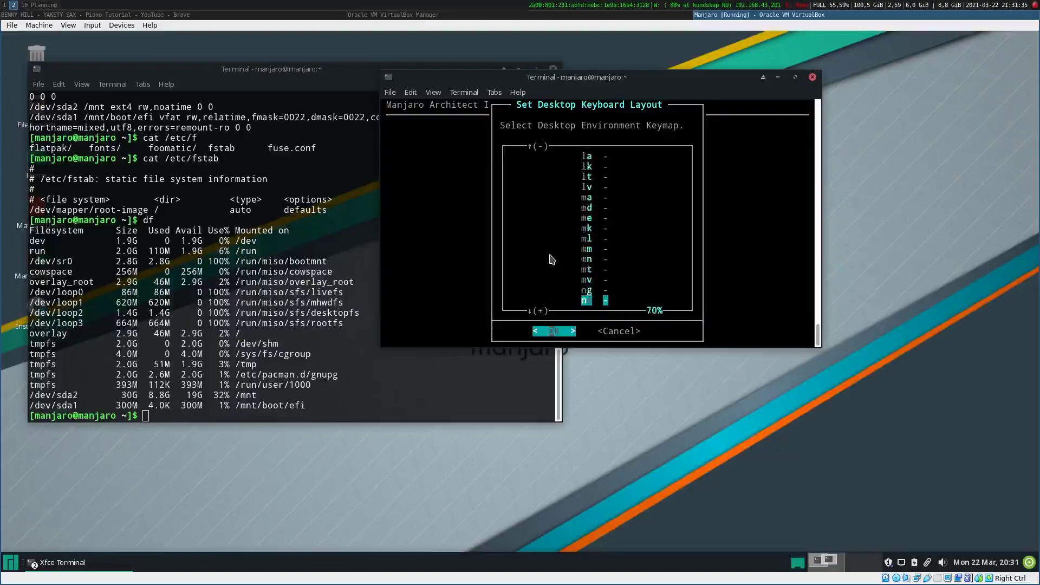
key(Down)
key(Down)
key(Down)
key(Down)
key(Down)
key(Down)
key(Down)
key(Down)
key(Down)
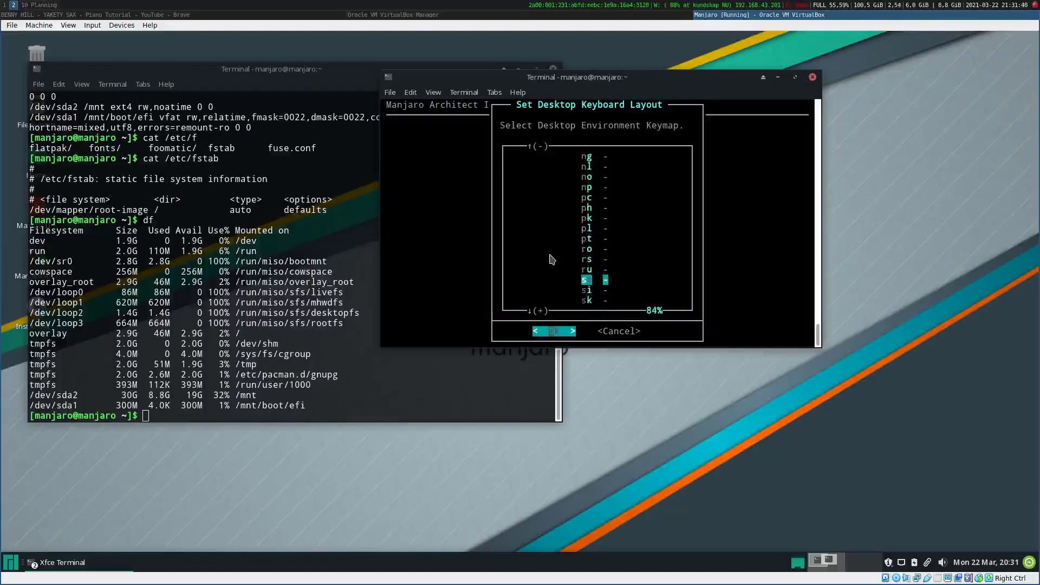
key(Return)
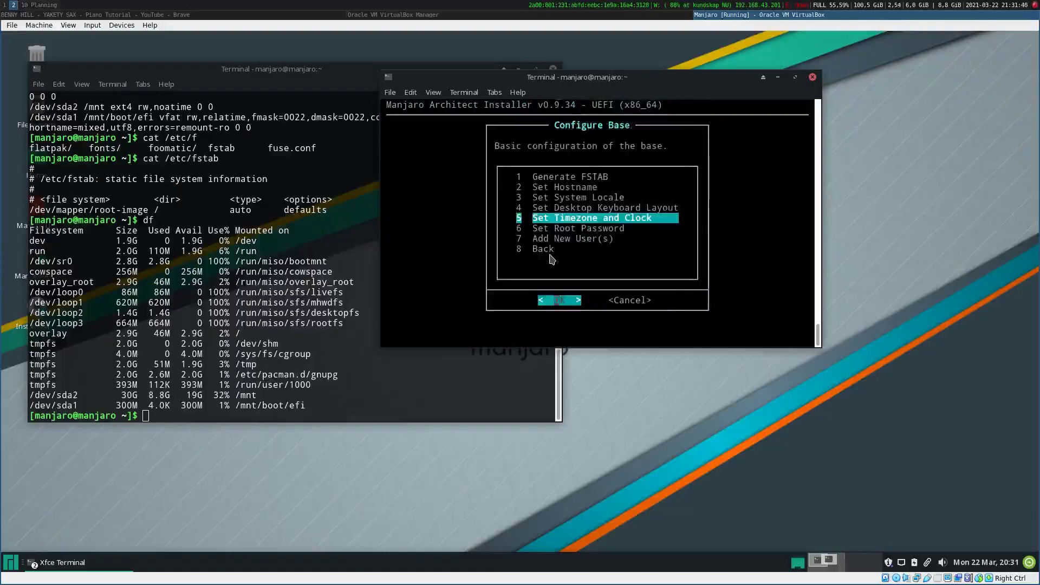
Set the time zone to Europe/Stockholm
key(Return)
key(Down)
key(Down)
key(Down)
key(Down)
key(Down)
key(Down)
key(Down)
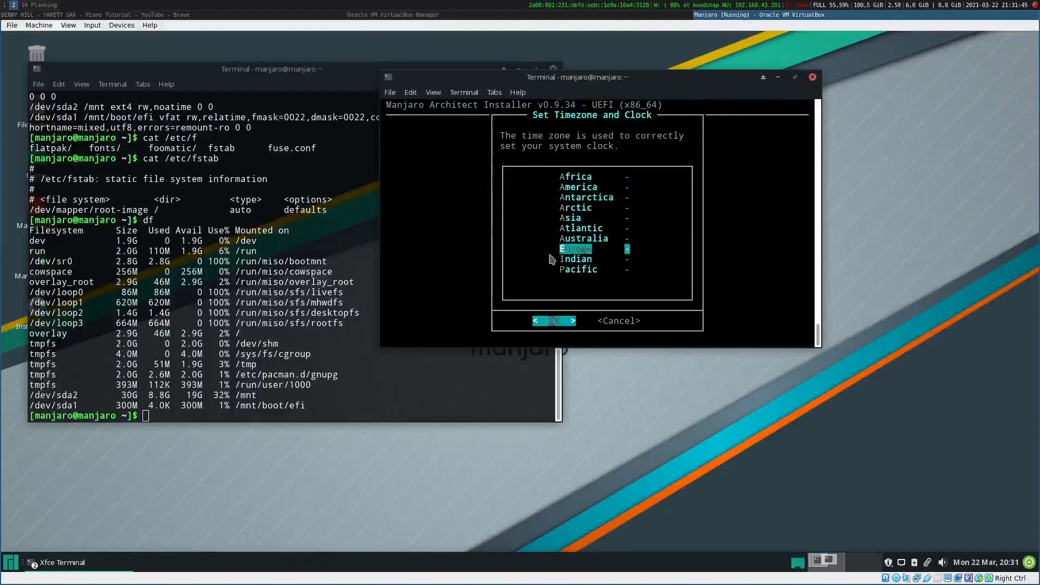
key(Return)
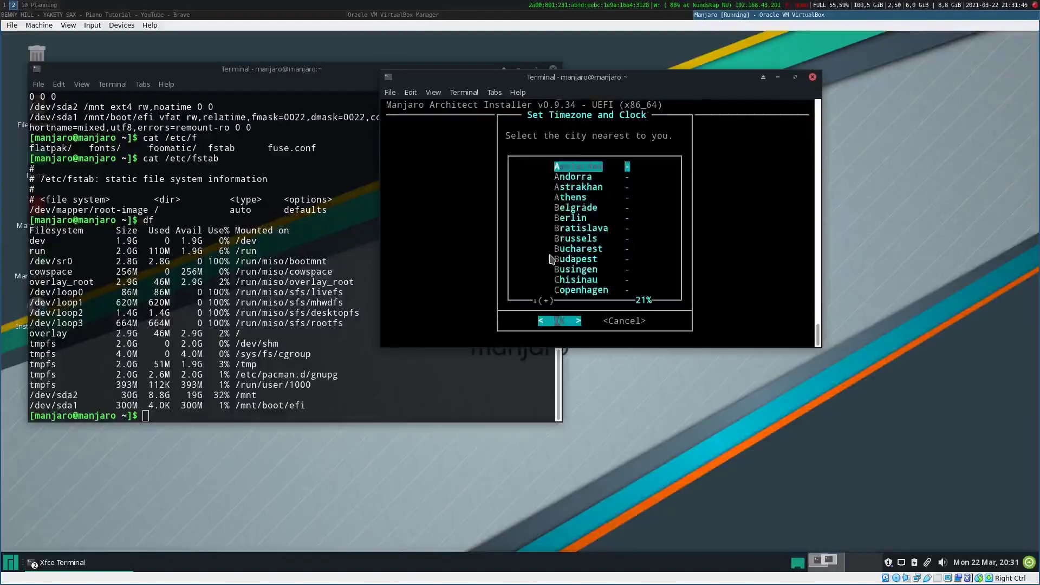
key(d)
key(Down)
key(Down)
key(Down)
key(Down)
key(Down)
key(Down)
key(Down)
key(Down)
key(Down)
key(Down)
key(Down)
key(Down)
key(Down)
key(Down)
key(Down)
key(Down)
key(Down)
key(Down)
key(Down)
key(Down)
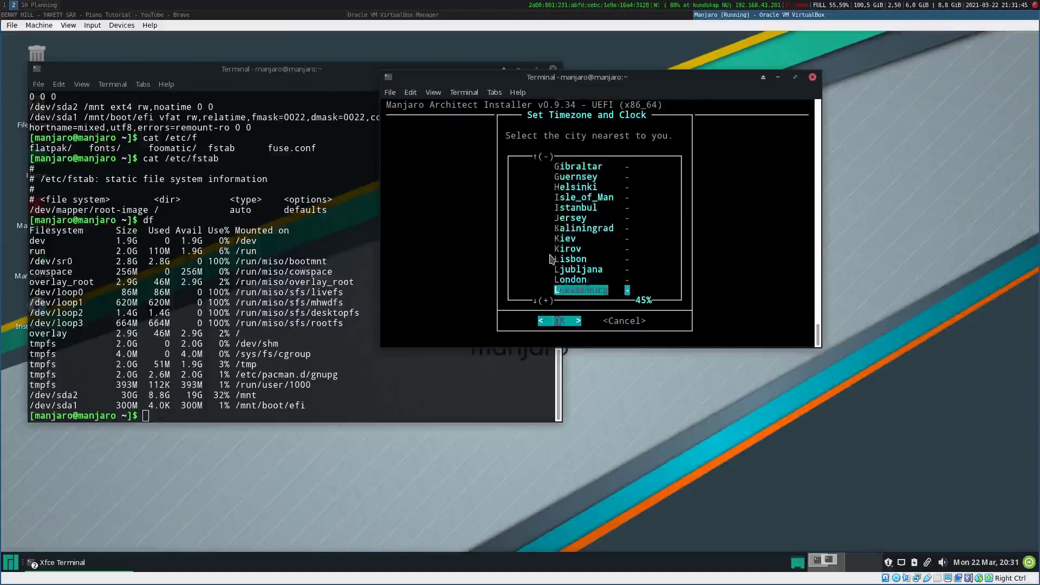
key(Up)
key(Up)
key(Up)
key(Up)
key(Up)
key(Up)
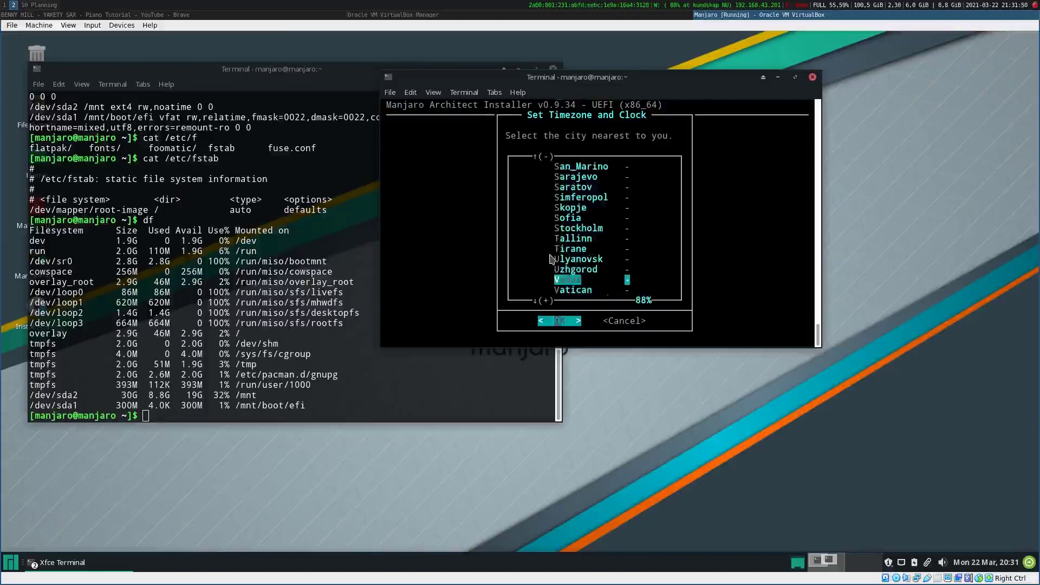
key(Return)
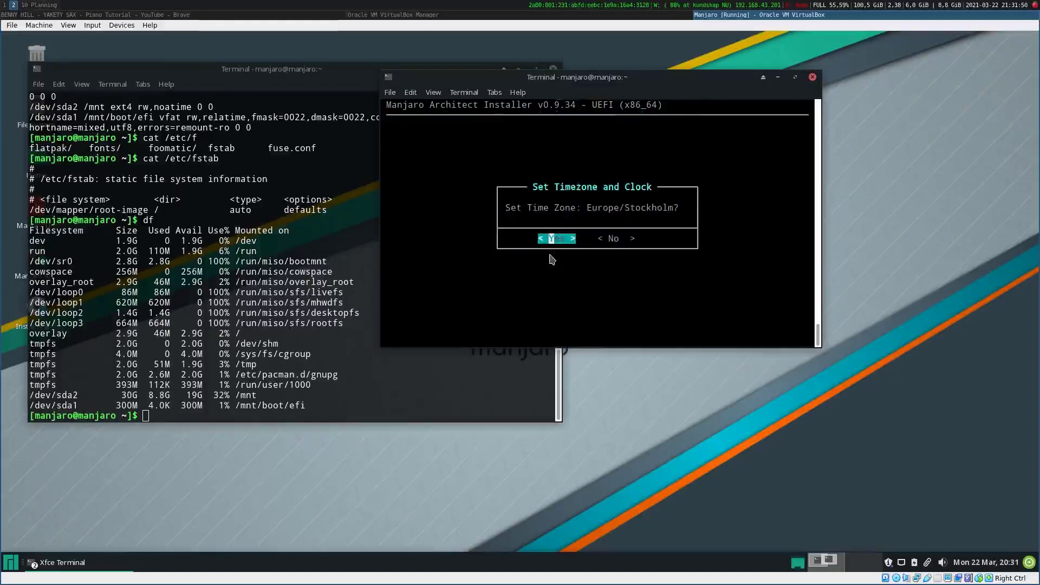
key(Return)
Set the hardware clock to UTC
key(Down)
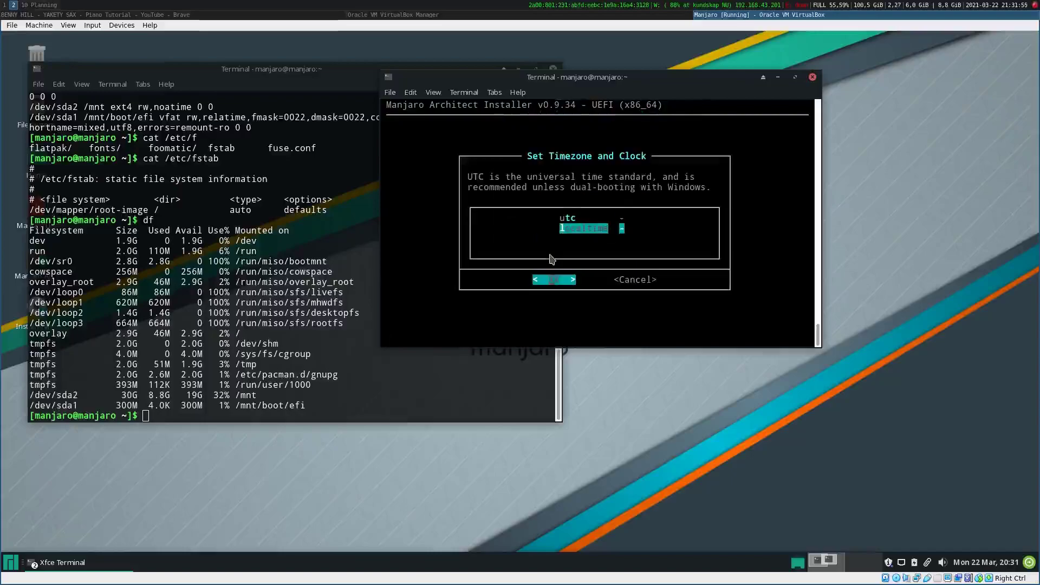
key(Up)
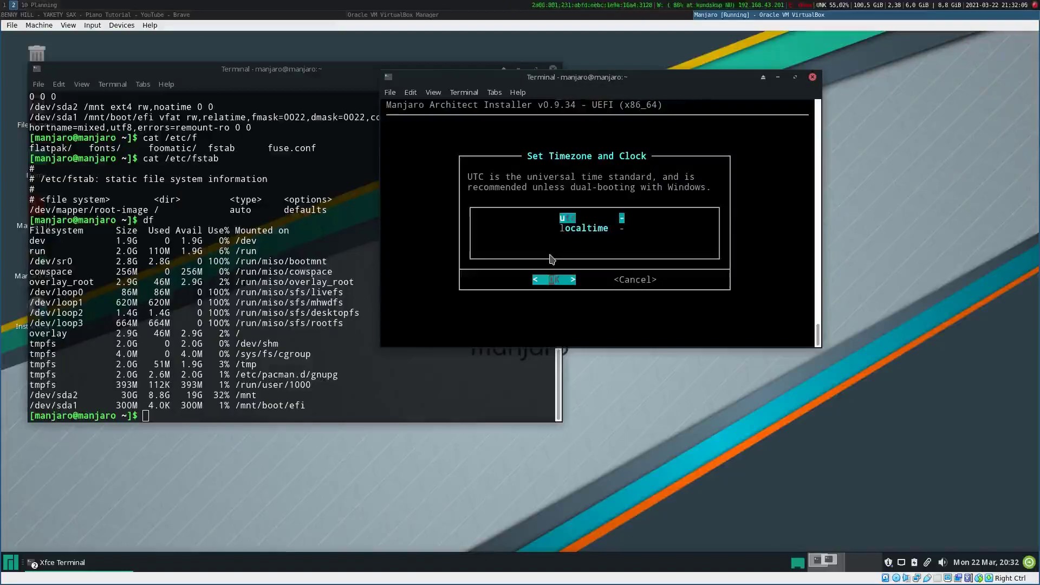
click(551, 259)
key(Return)
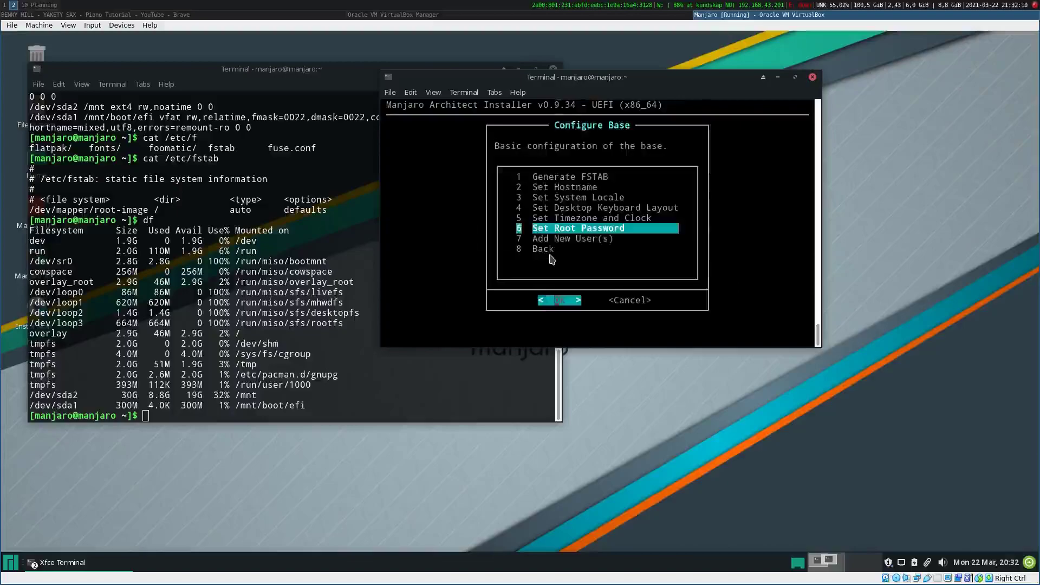
Enter the root password and re-type it to confirm
key(Return)
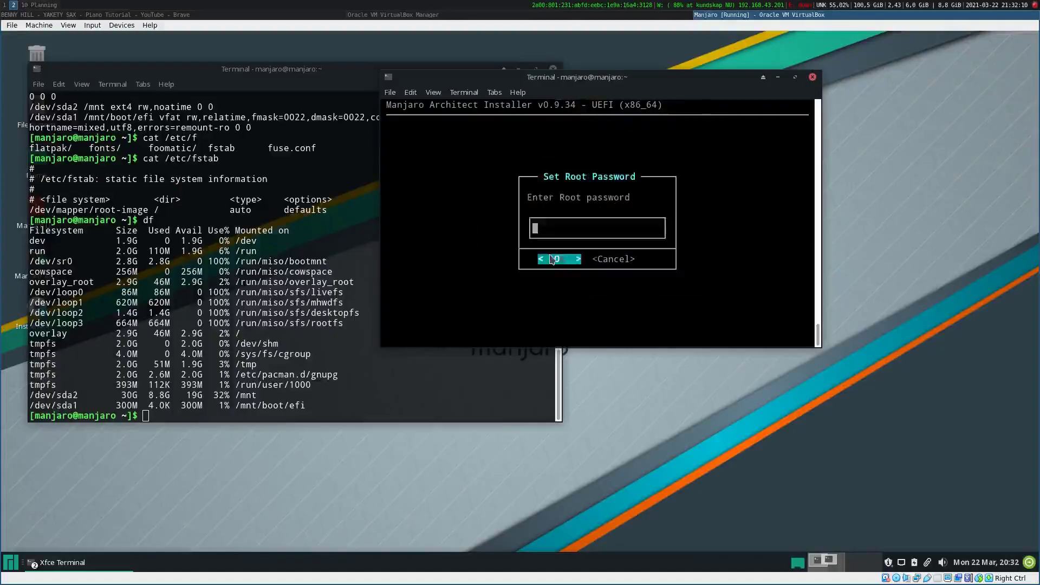
text(********)
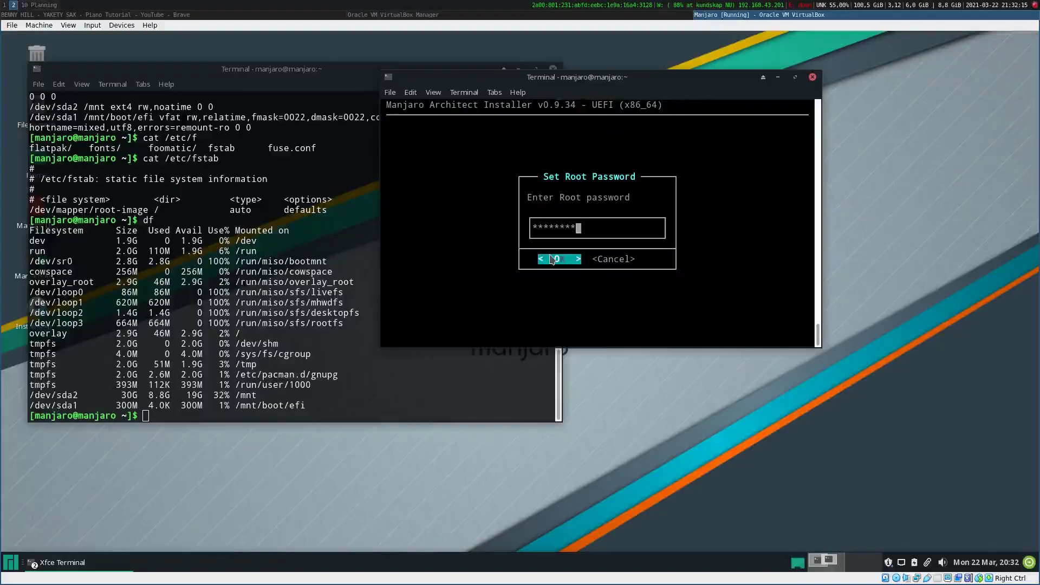
key(Return)
text(********)
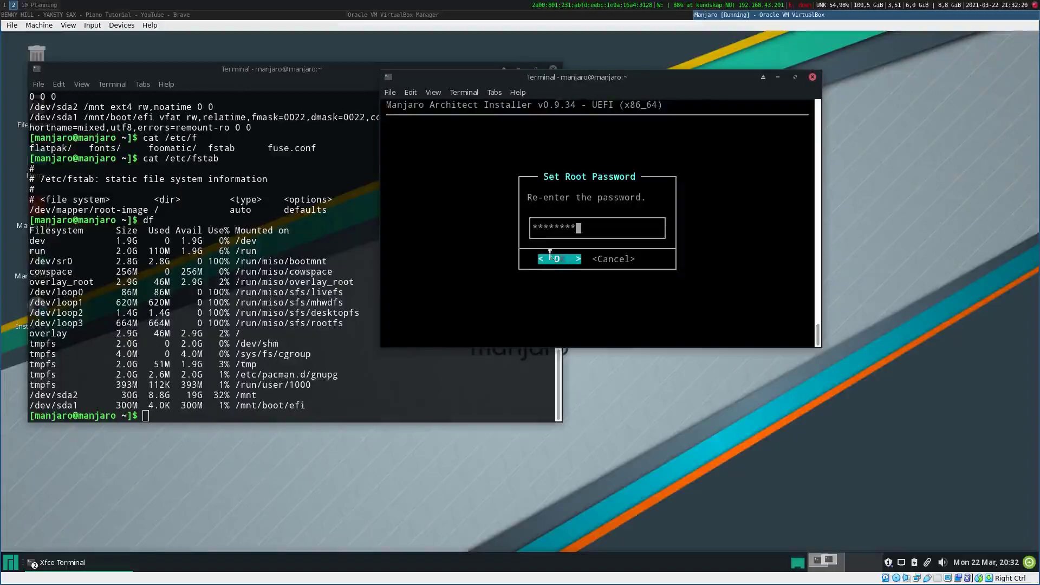
key(Return)
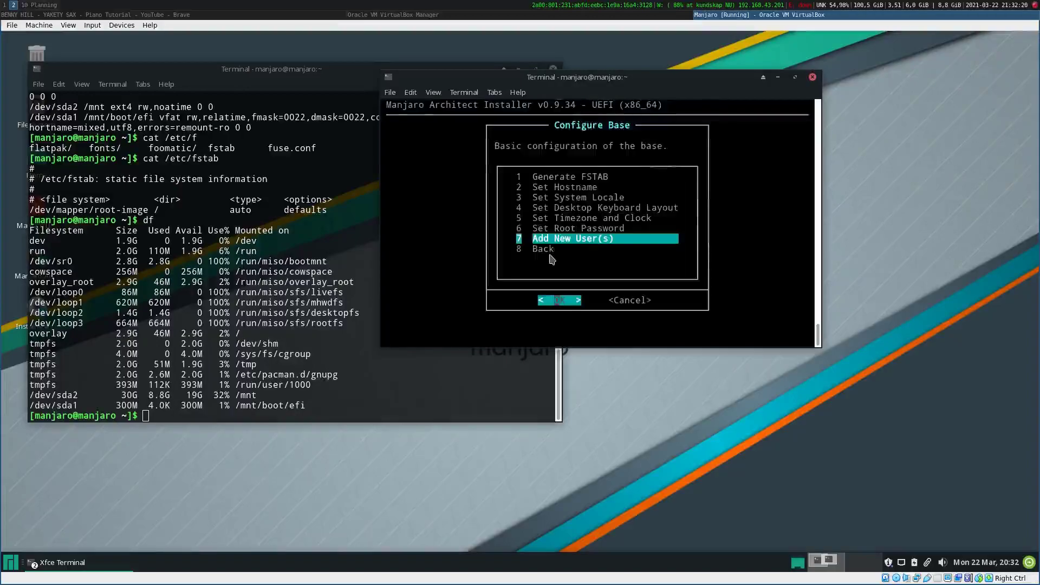
Add user 'manjaro' with bash as the default shell
key(Return)
text(manjaro)
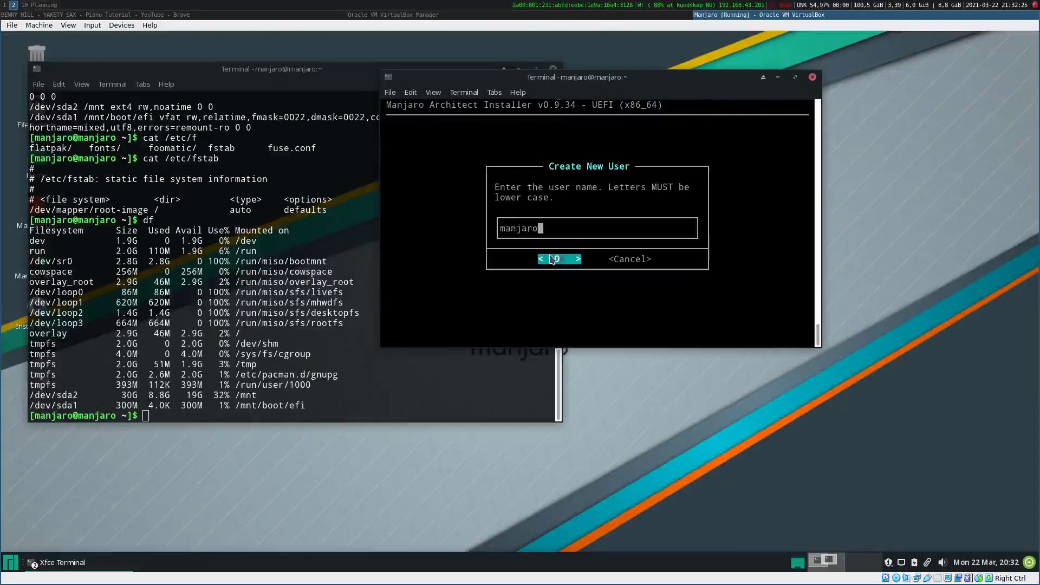
key(Return)
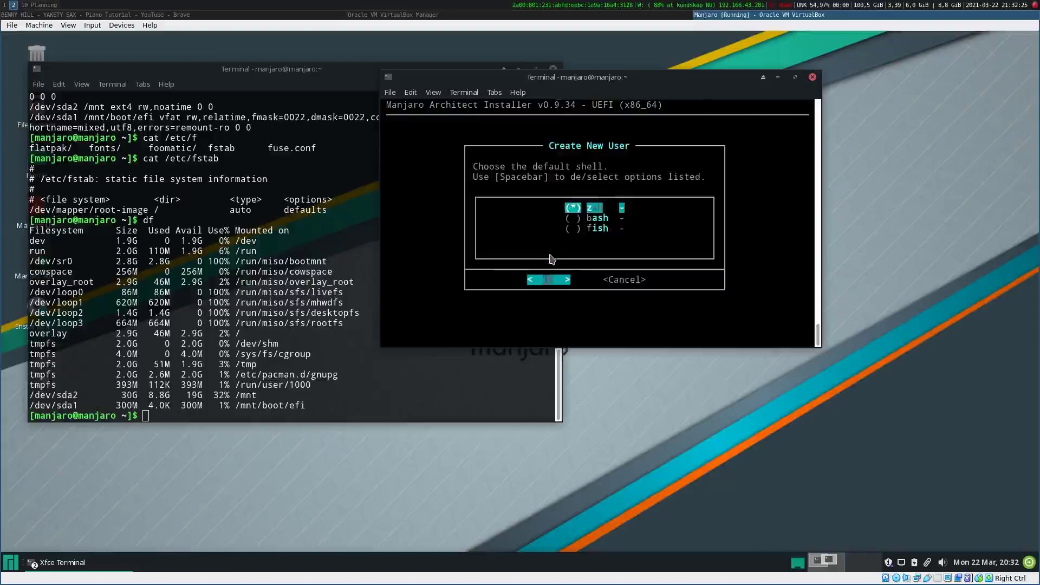
key(Down)
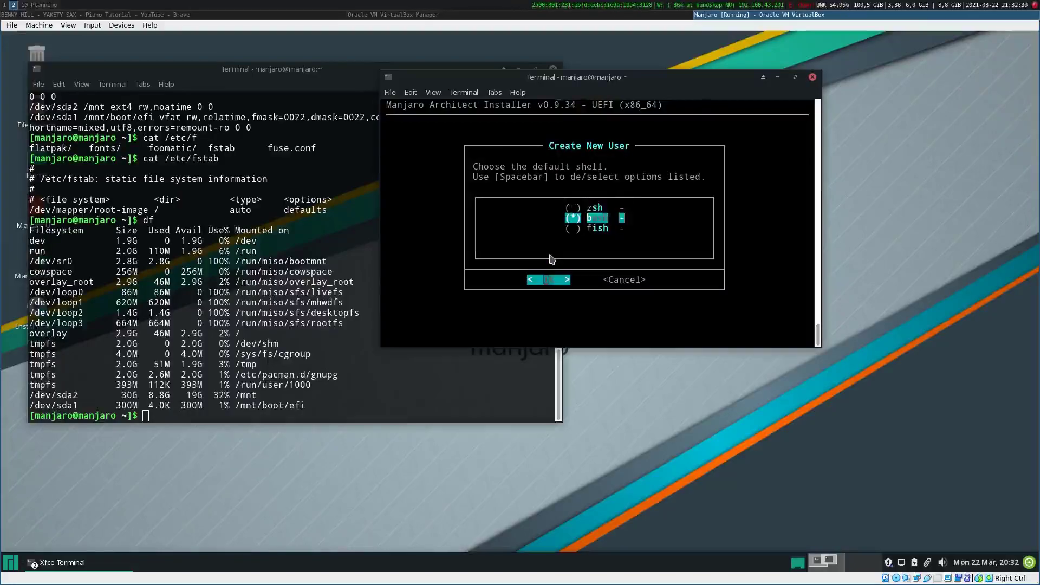
key(Return)
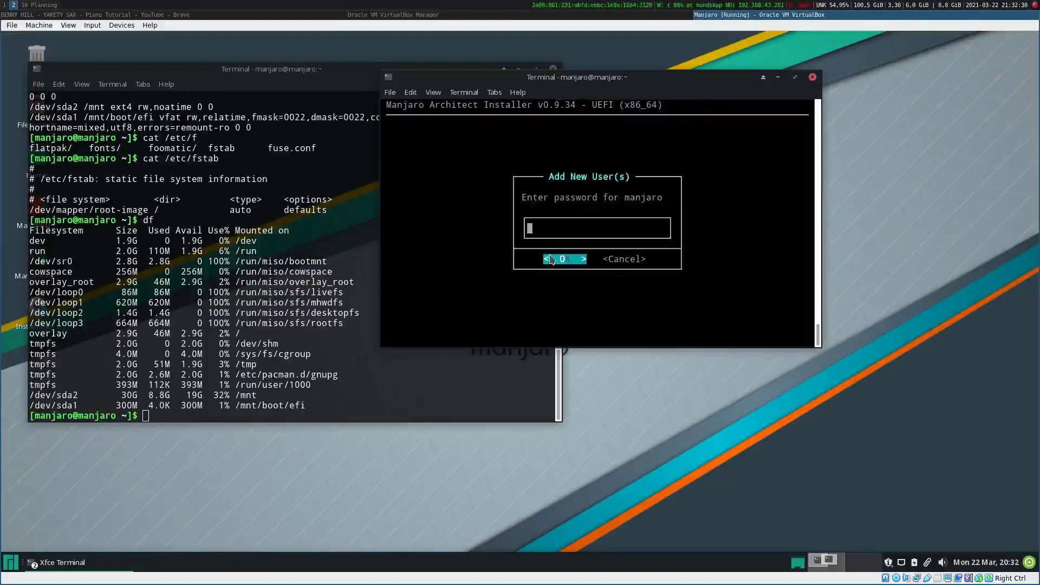
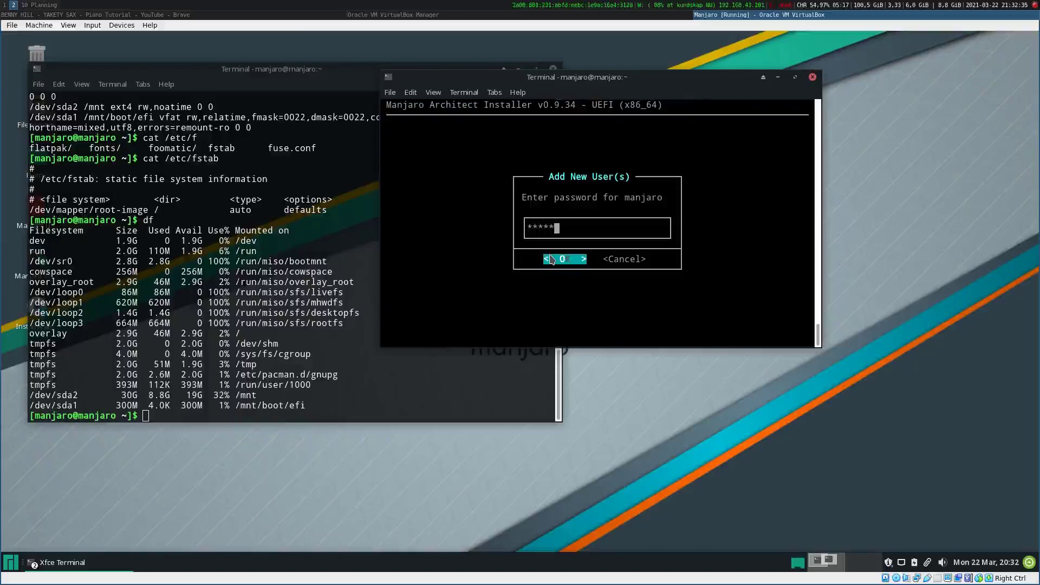
Enter the new user's password and re-type it to confirm
key(Return)
key(Return)
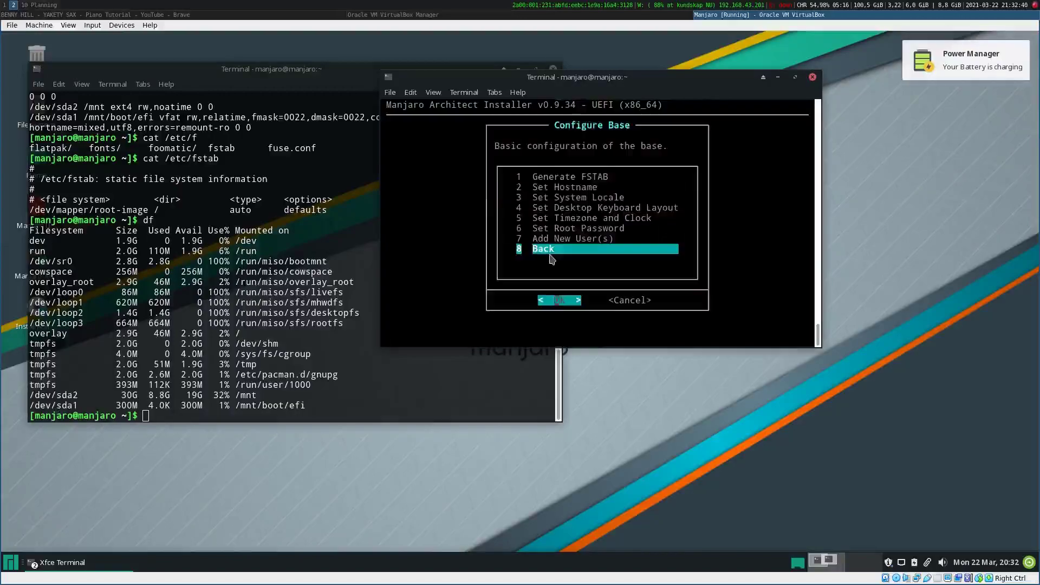
Return to Install Desktop System and enable automatic hibernation under System Tweaks
key(Return)
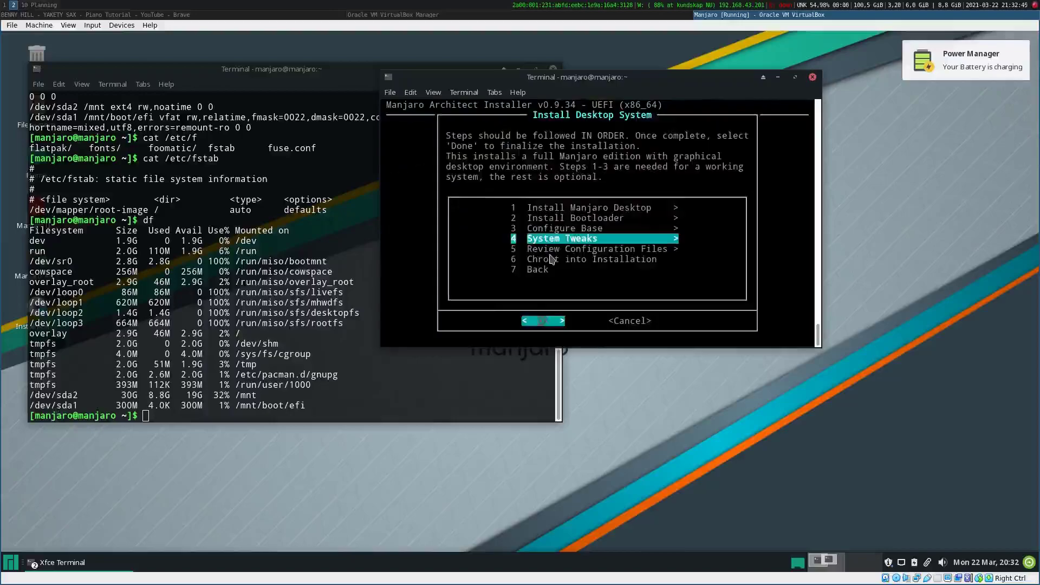
key(Return)
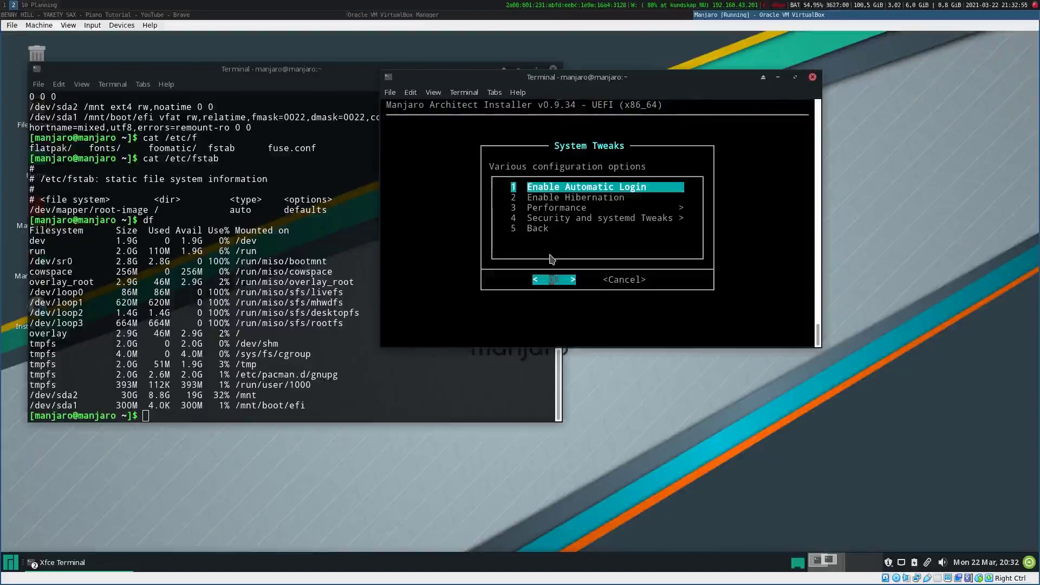
key(Down)
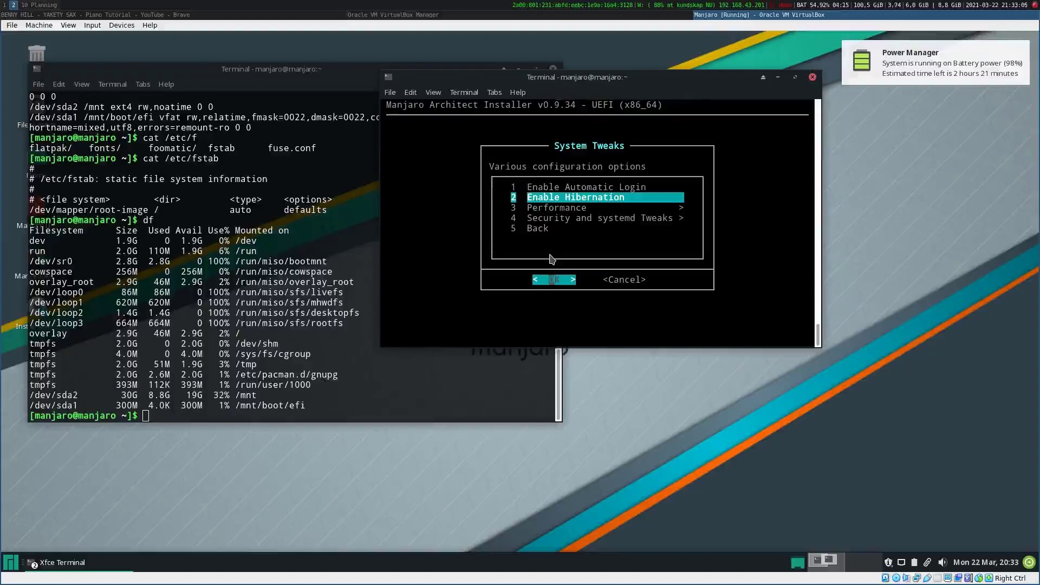
key(Return)
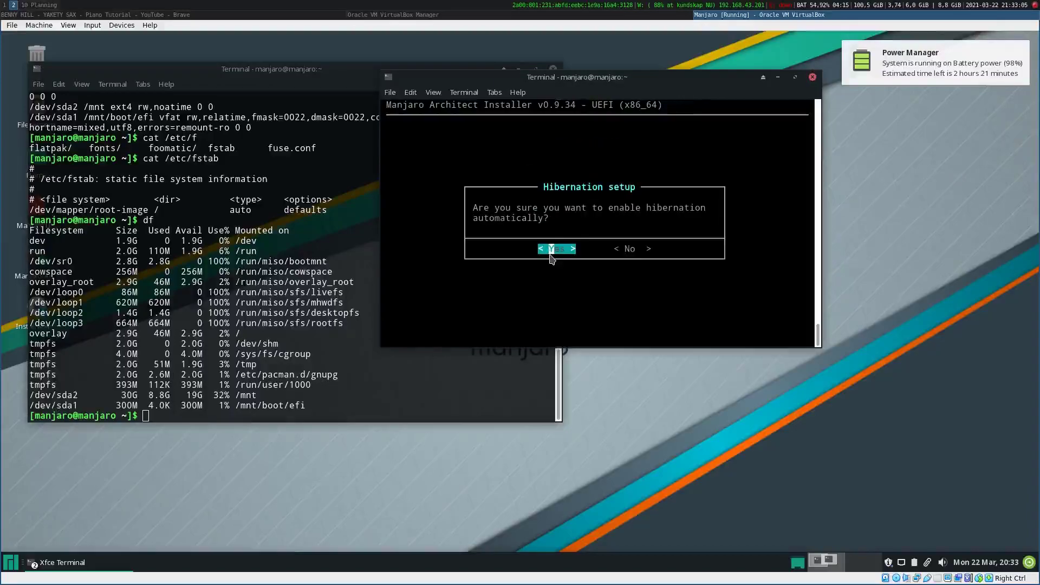
key(Return)
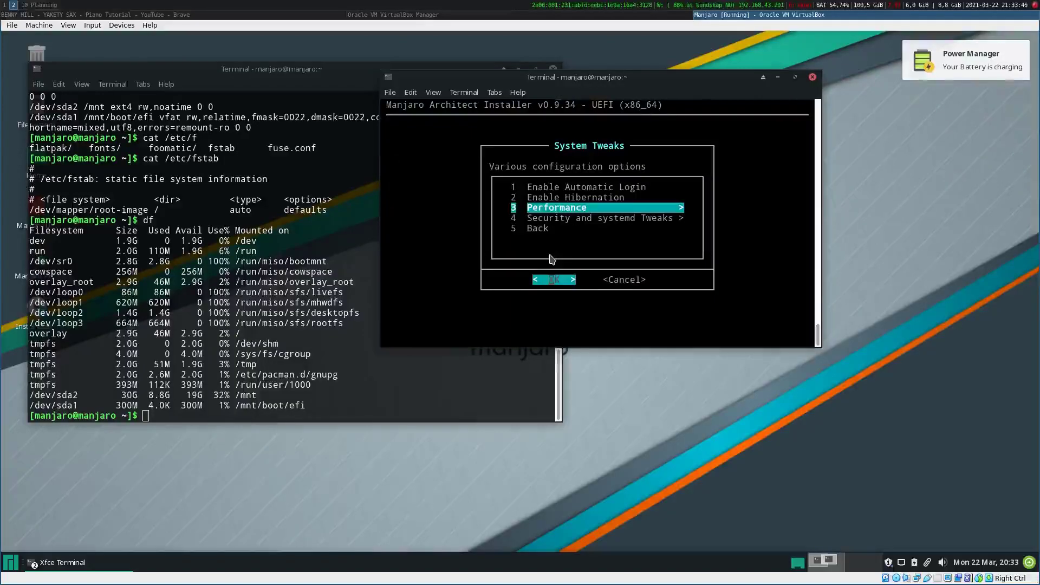
Review the I/O scheduler rules file and the sysctl swappiness value of 10
key(Return)
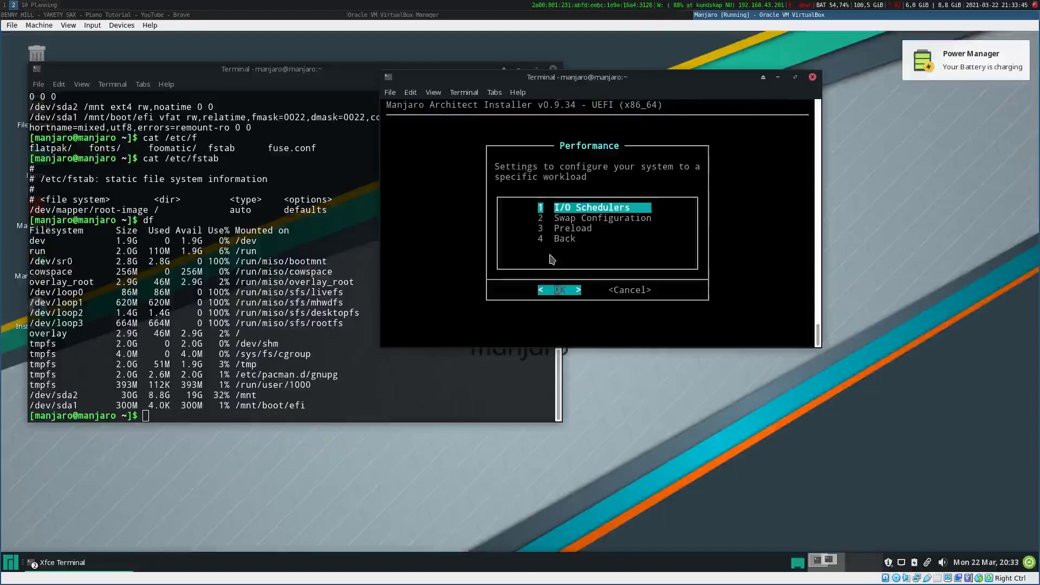
key(Return)
key(Down)
key(Down)
key(Down)
key(Down)
key(Down)
key(Down)
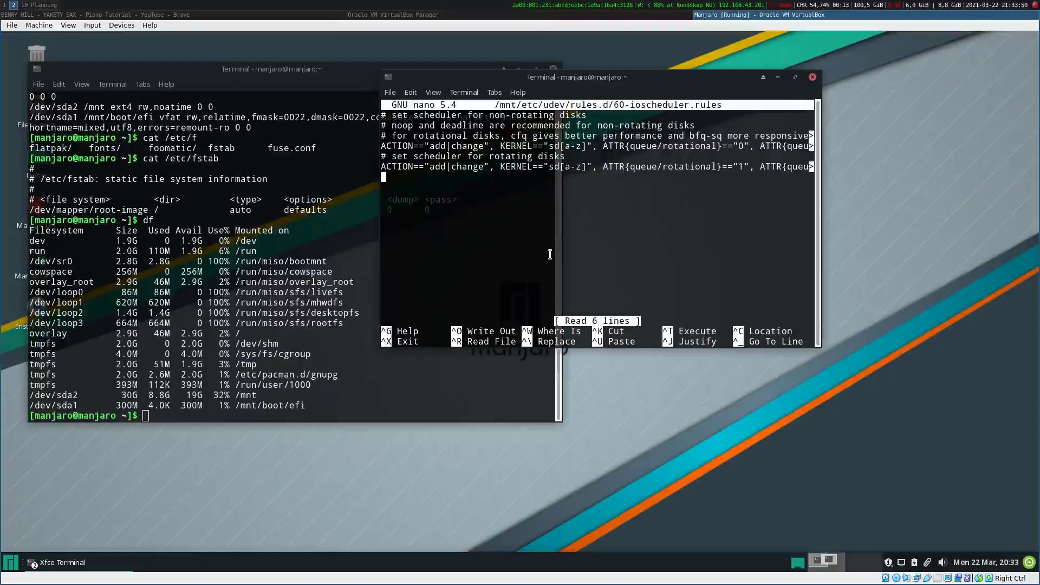
key(ctrl+x)
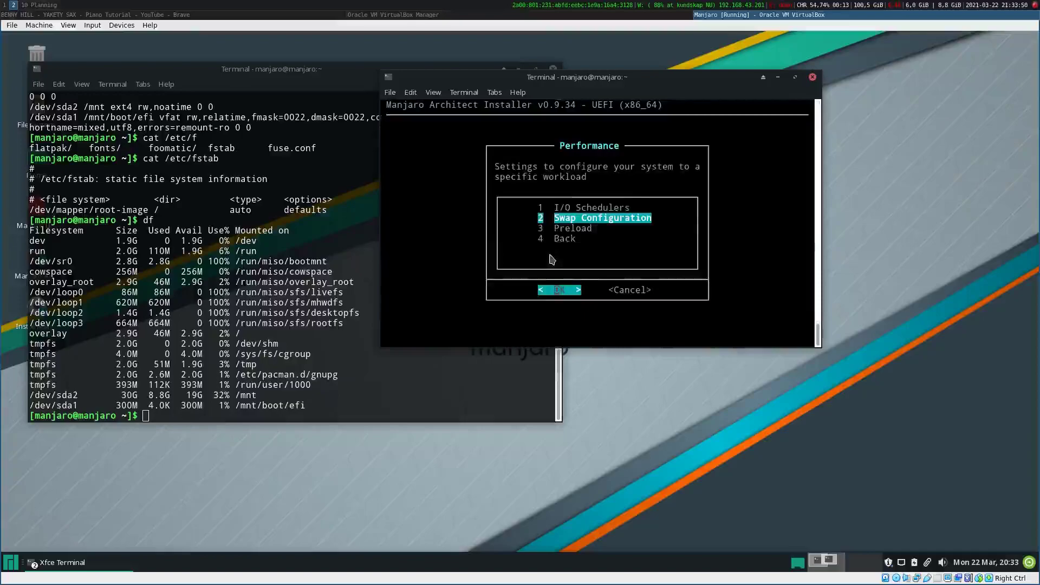
key(Return)
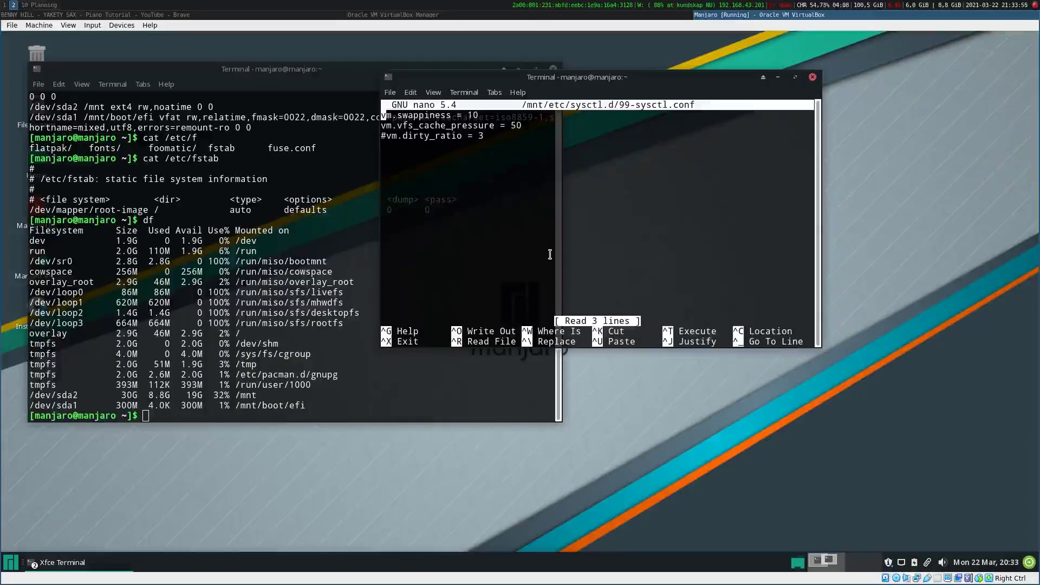
key(Right)
key(Right)
key(Right)
key(Right)
key(Right)
key(Right)
key(Right)
key(Right)
key(Right)
key(Right)
key(Right)
key(Right)
key(Right)
key(Right)
key(Right)
key(Right)
key(Right)
key(Right)
key(Right)
key(Right)
key(Up)
key(Right)
key(Right)
key(Right)
key(Right)
key(Right)
key(Right)
key(Right)
key(Right)
key(Right)
key(Right)
key(Right)
key(Right)
key(Right)
key(Right)
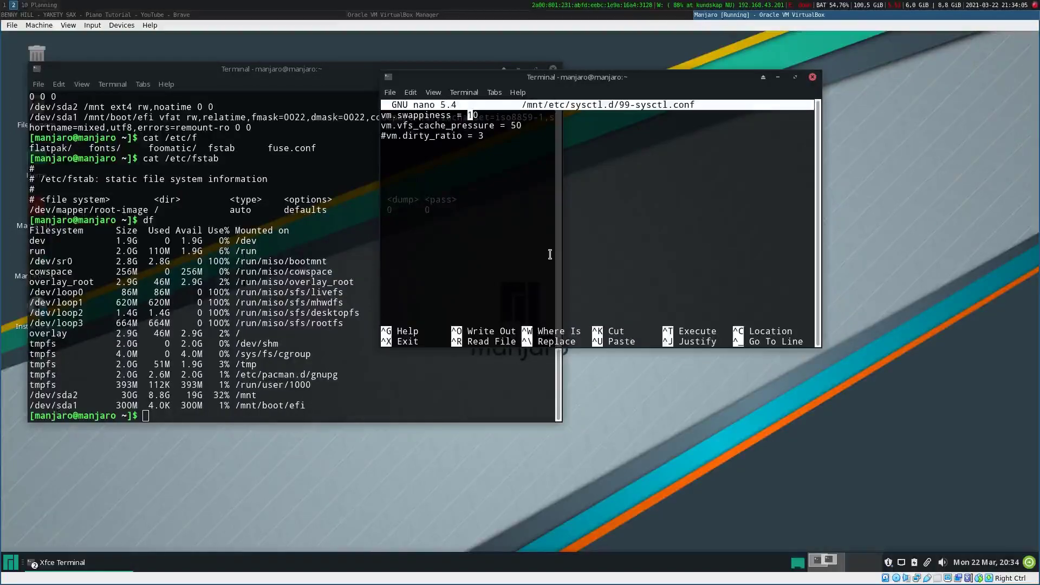
key(ctrl+x)
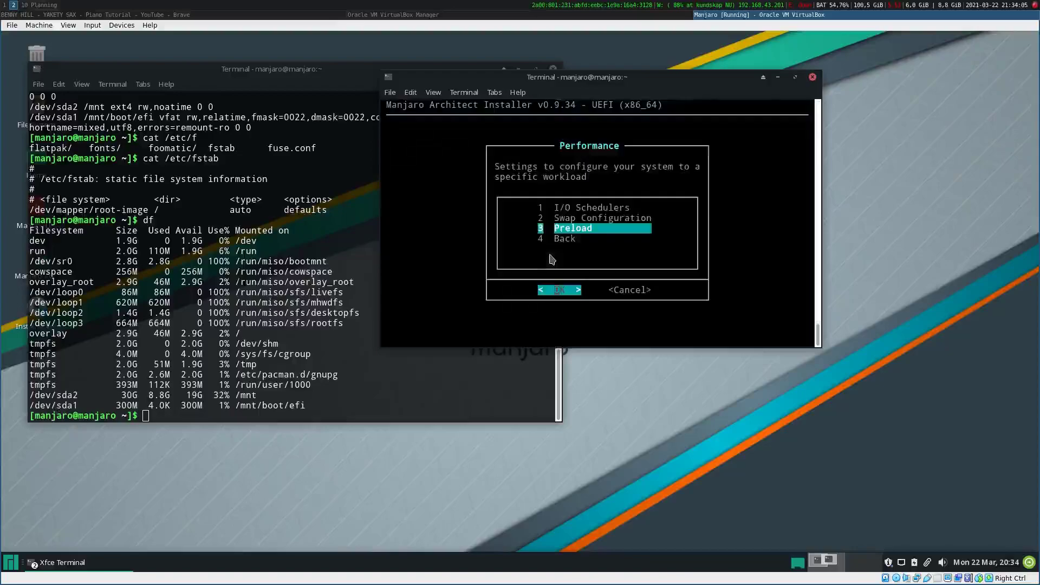
Answer Yes in Preload setup to install preload on the new system
key(Return)
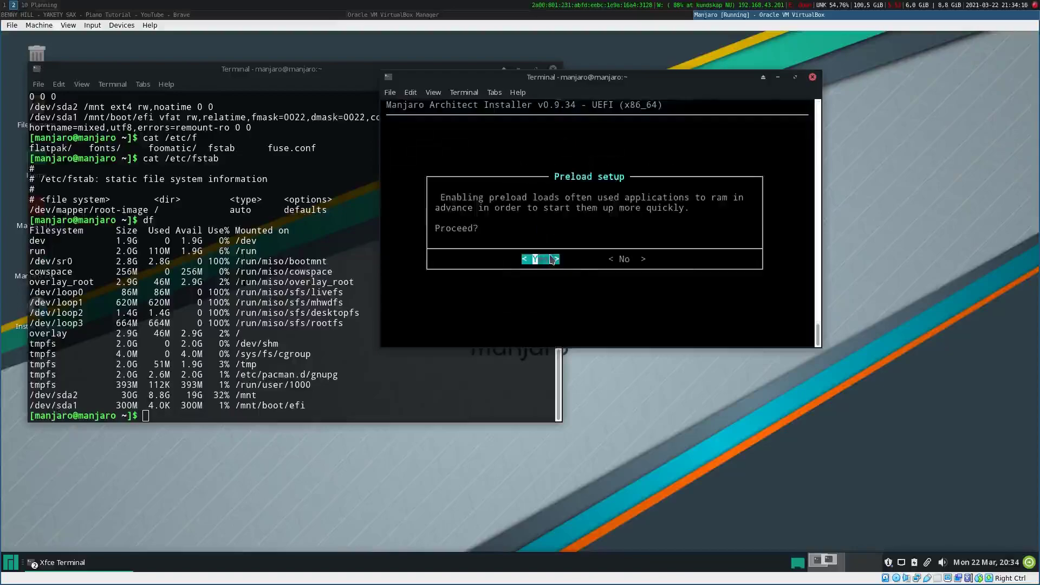
key(Right)
key(Left)
key(Right)
key(Left)
key(Right)
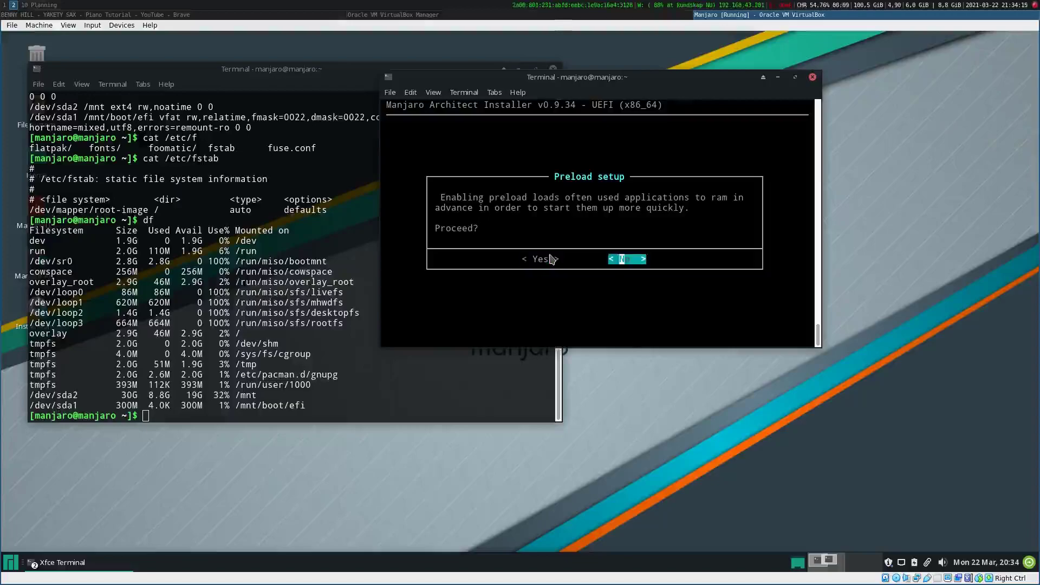
key(Return)
key(Down)
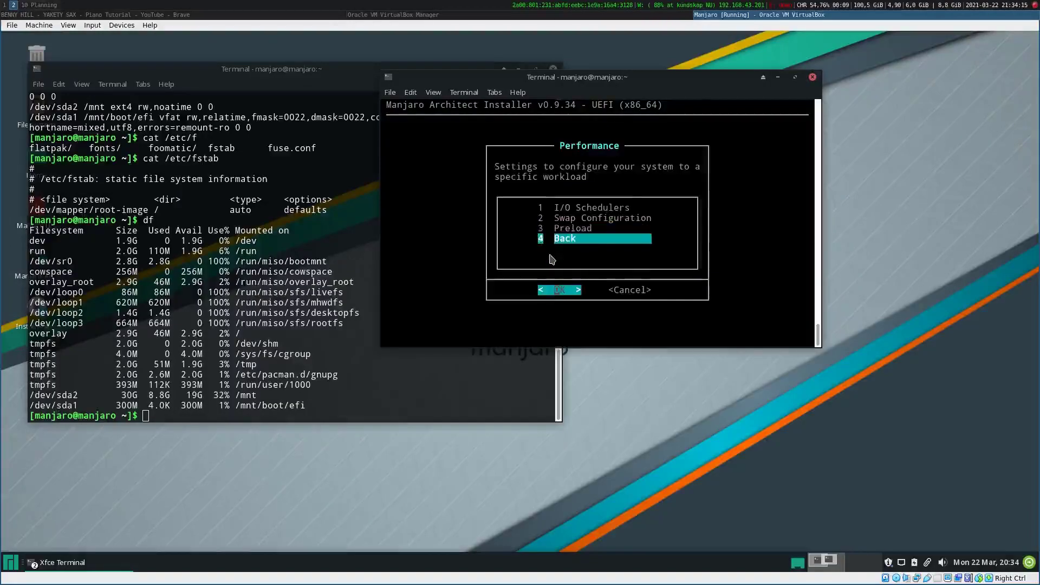
key(Up)
key(Return)
key(Right)
key(Left)
key(Return)
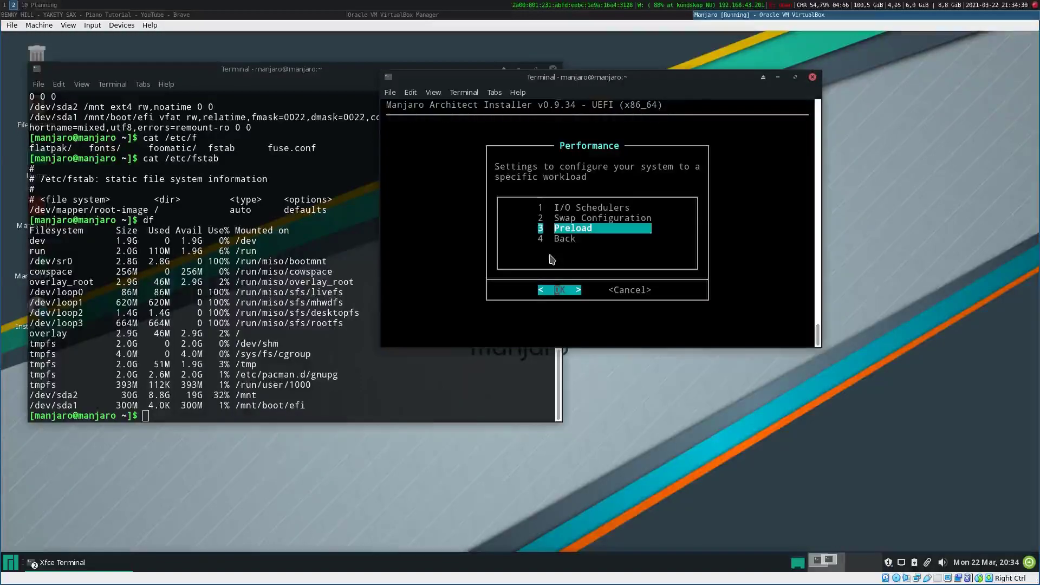
Go back to Install Desktop System and open Review Configuration Files
key(Down)
key(Return)
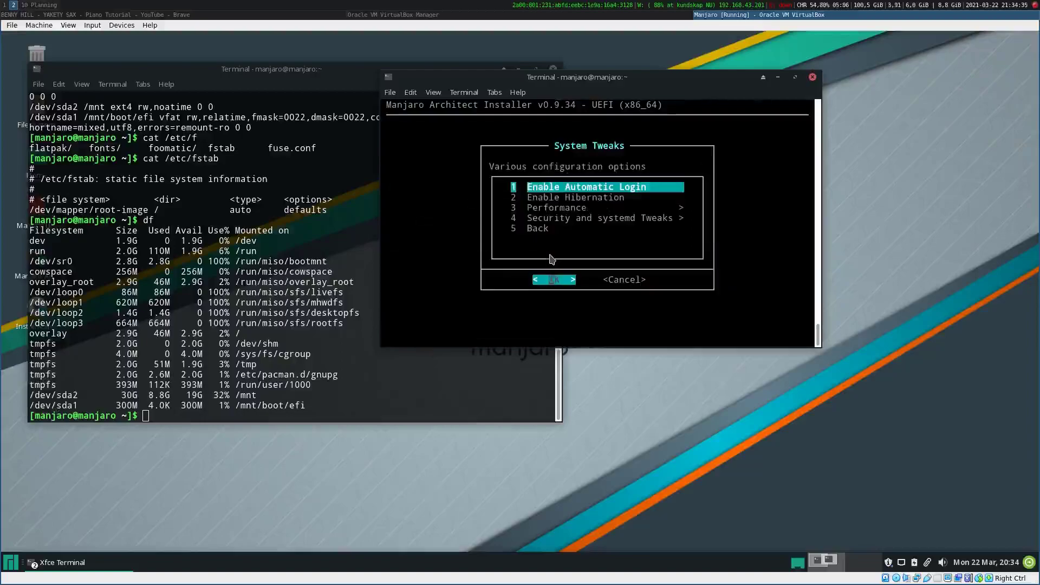
key(Down)
key(Down)
key(Down)
key(Down)
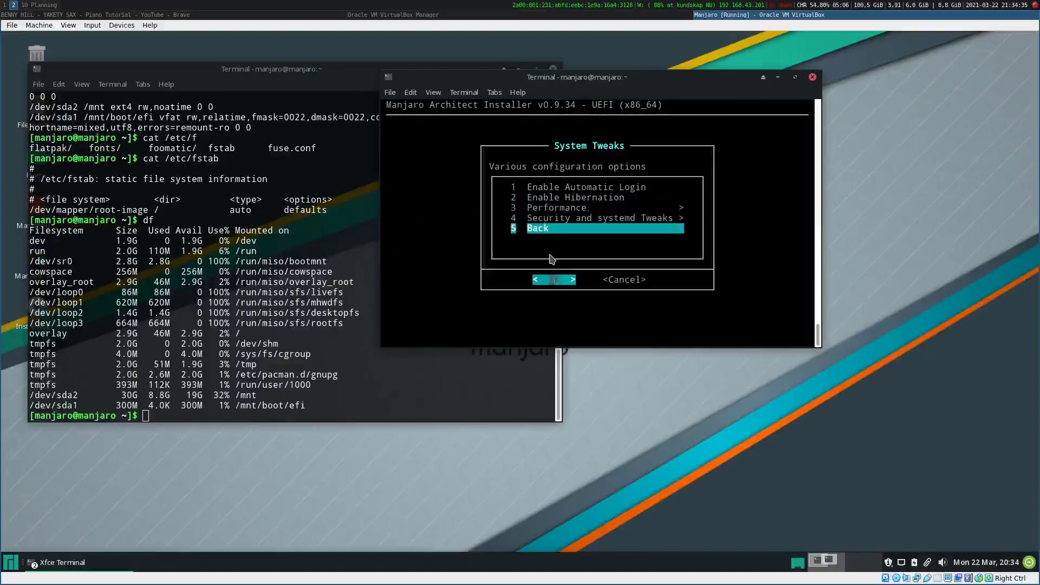
key(Return)
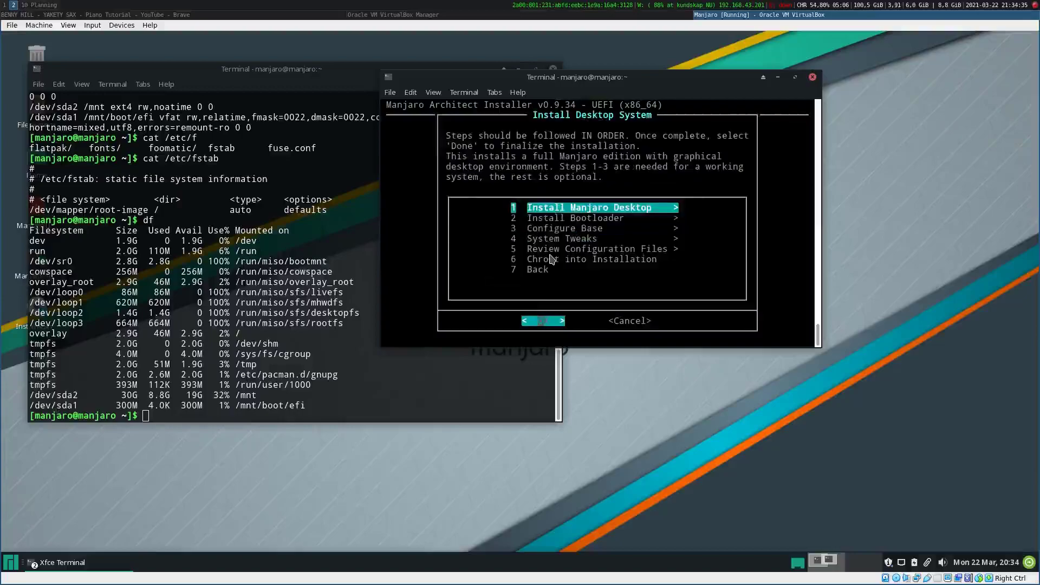
key(Down)
key(Down)
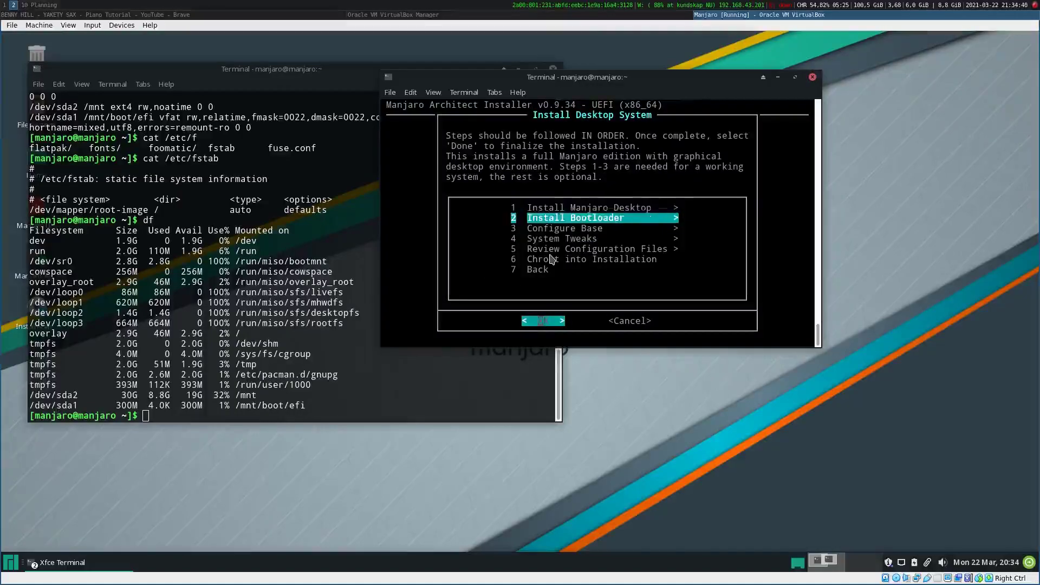
key(Down)
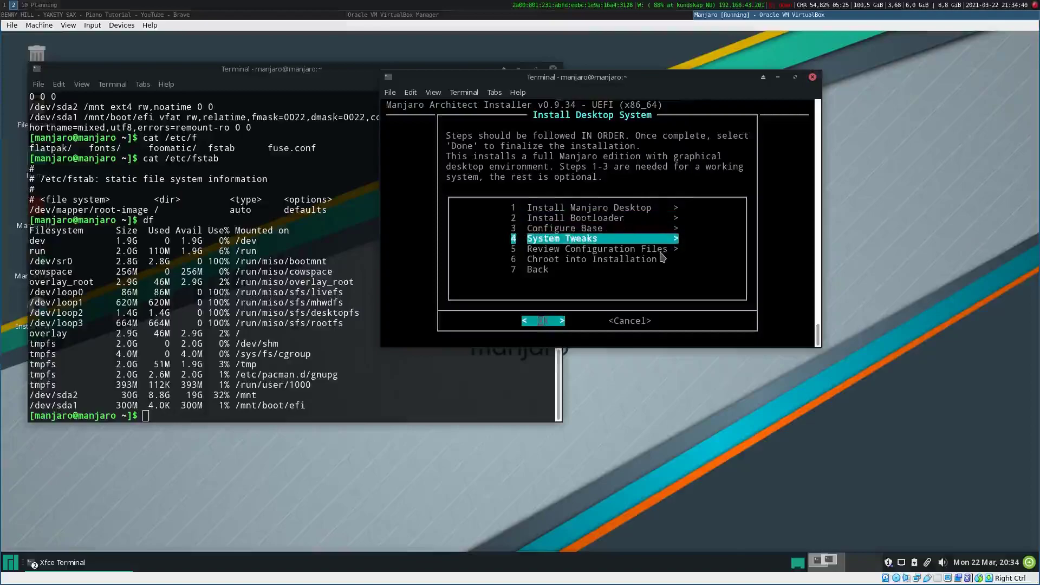
key(Down)
key(Return)
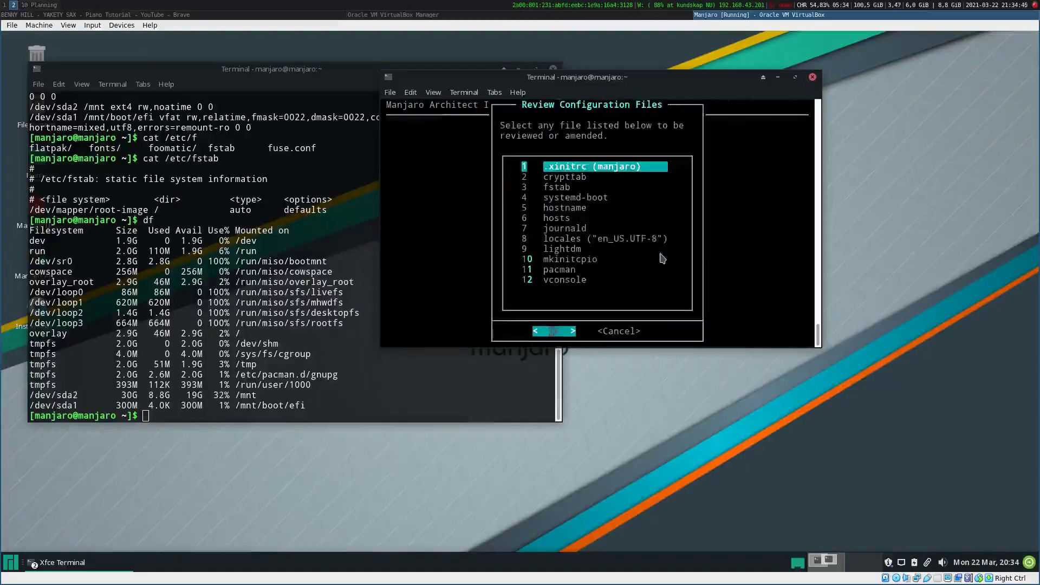
View the .xinitrc, fstab and hostname files in nano
key(Return)
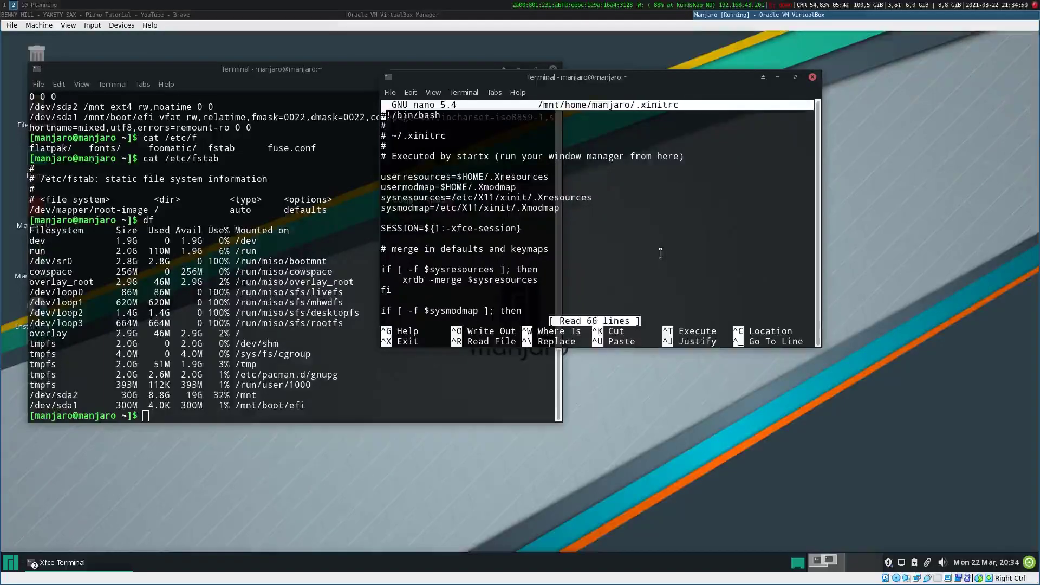
key(ctrl+x)
key(Down)
key(Up)
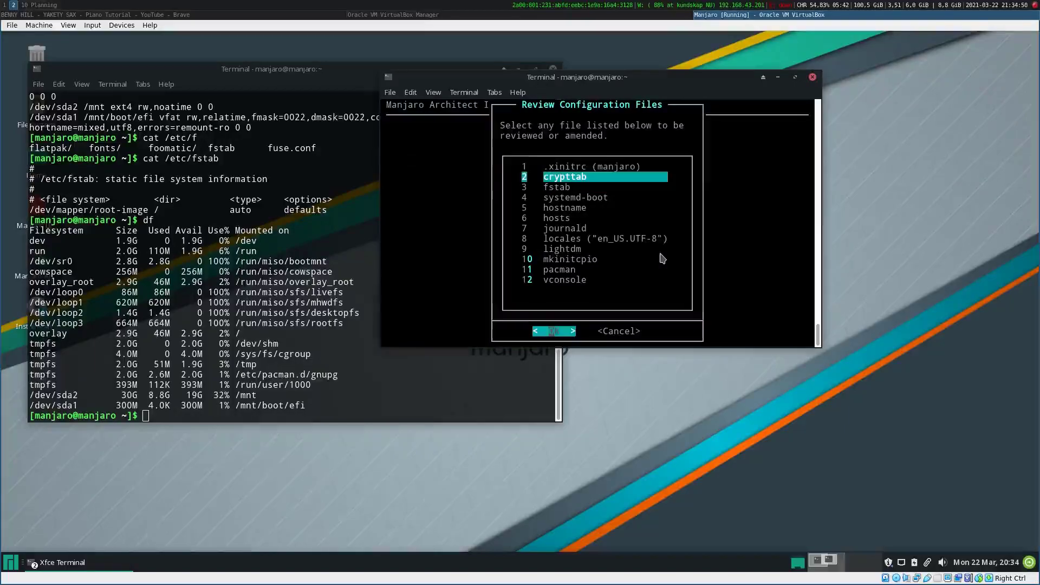
key(Down)
key(Return)
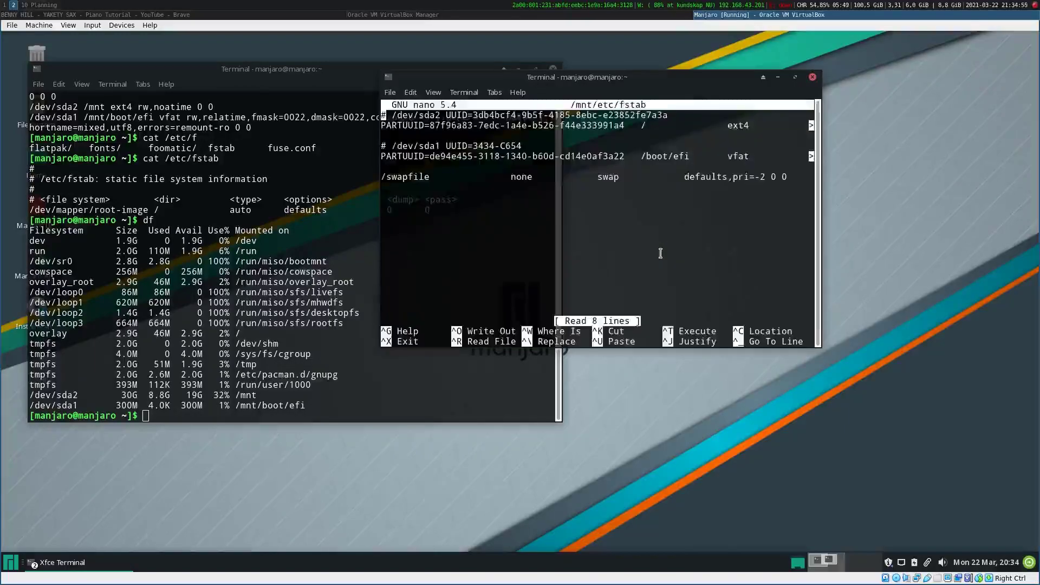
key(ctrl+x)
key(Down)
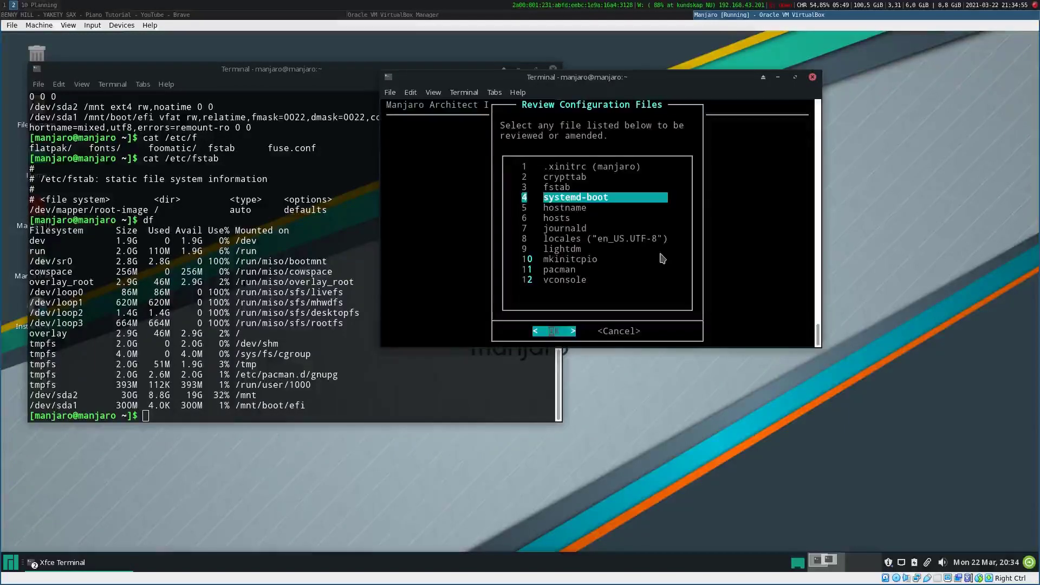
key(Down)
key(Return)
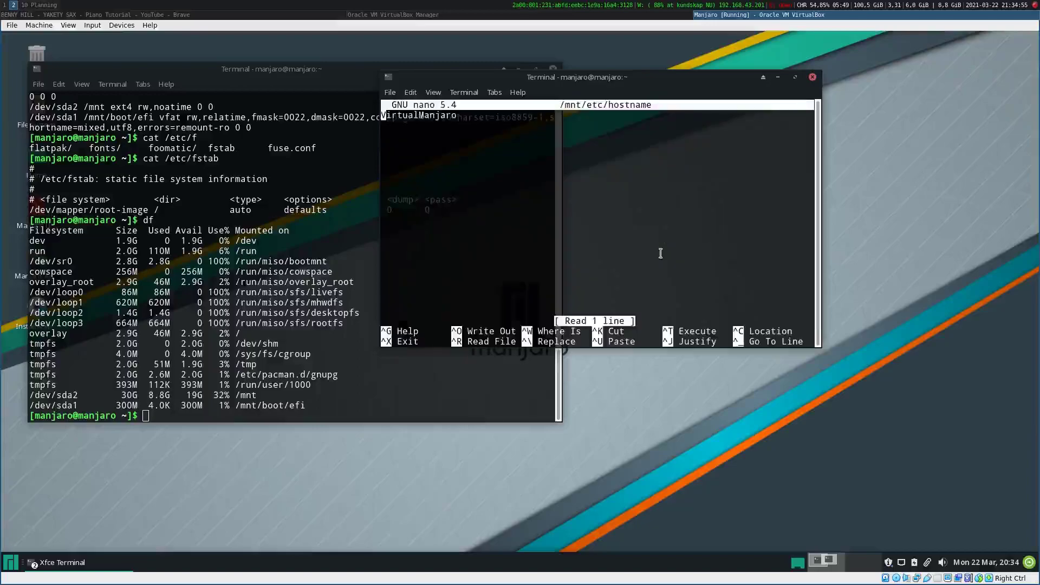
key(ctrl+x)
Cancel the file review and start chrooting into the installation
key(Down)
key(Down)
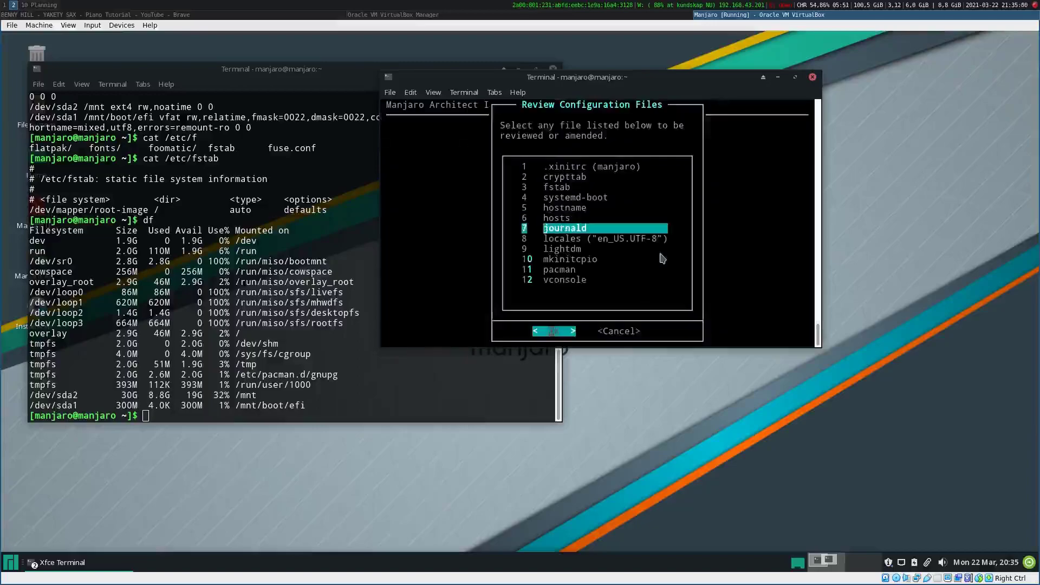
key(Down)
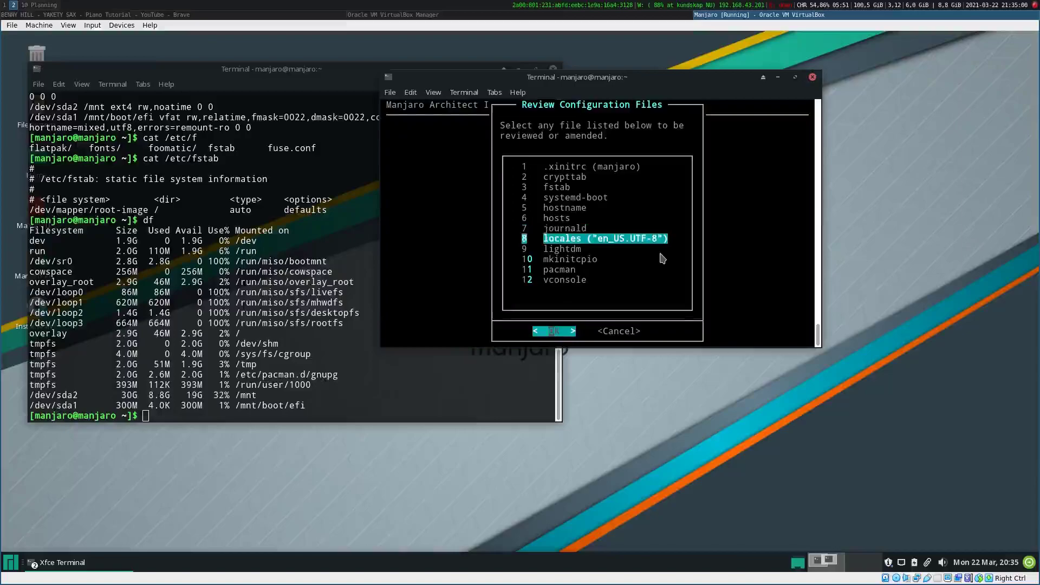
key(Down)
key(Down)
key(Down)
key(Down)
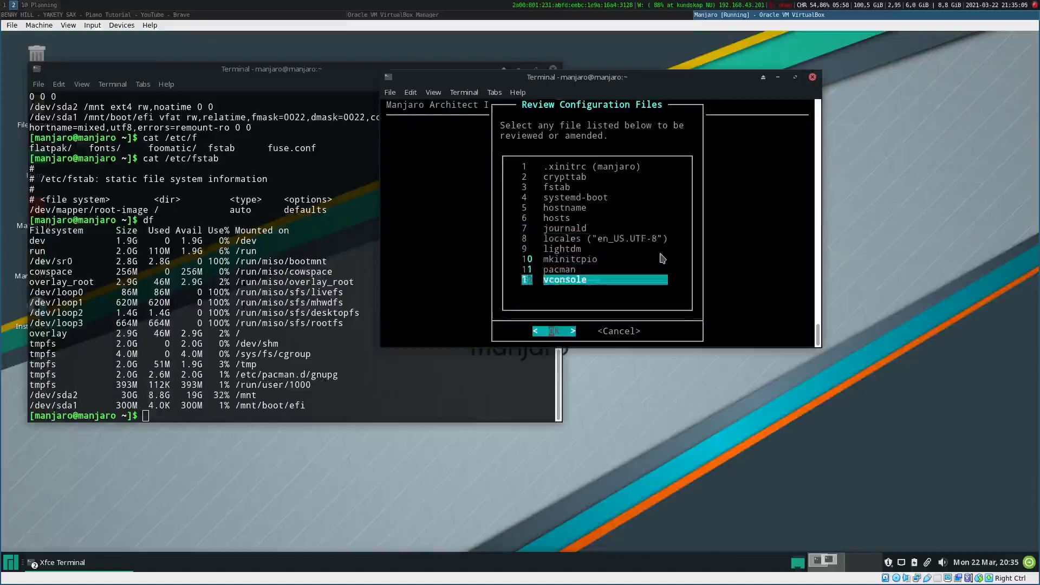
key(Tab)
key(Return)
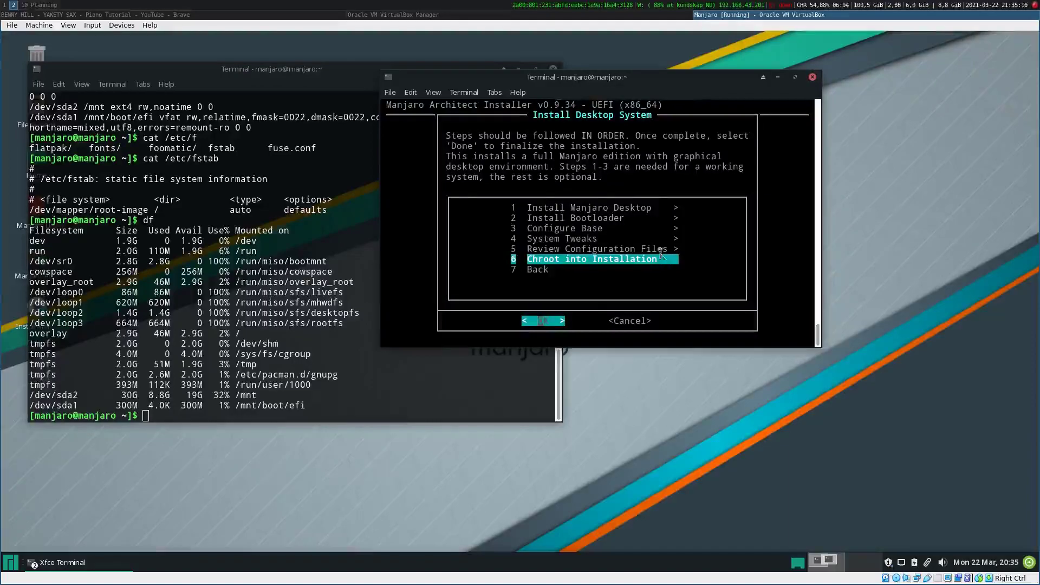
key(Return)
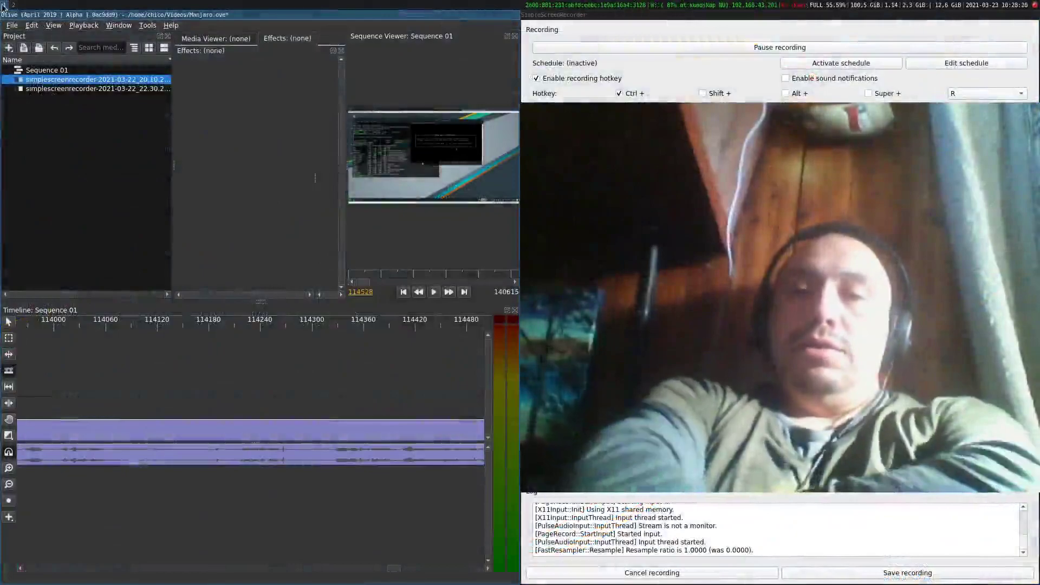
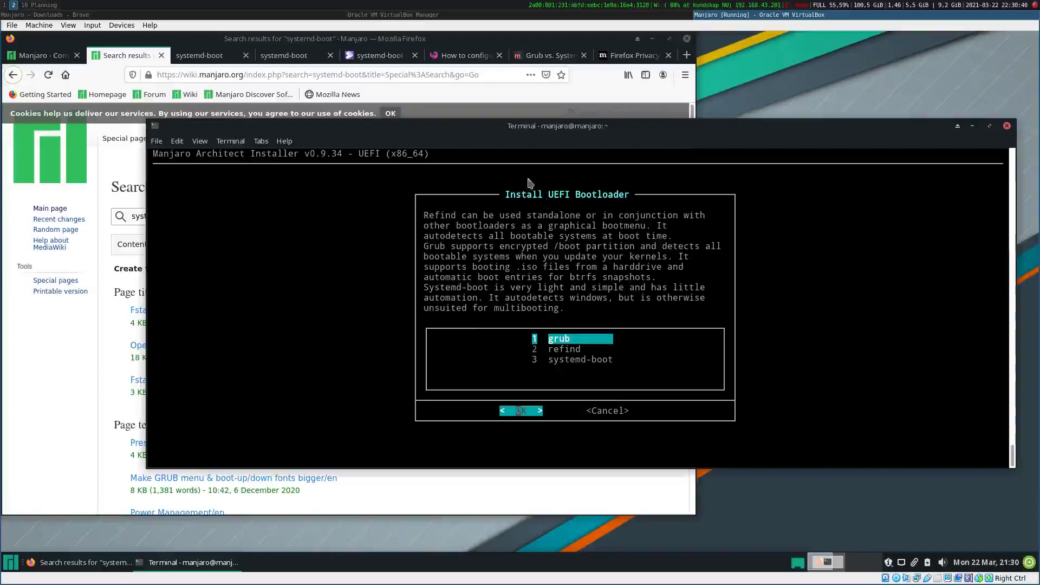
Pick grub as the UEFI bootloader and confirm installing the GRUB package
drag(606, 131, 567, 83)
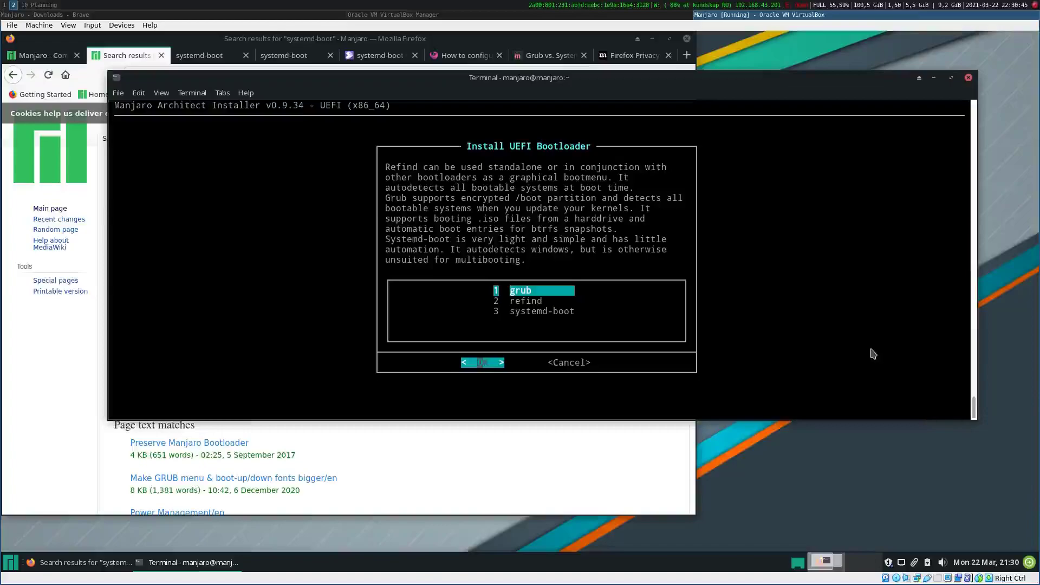
key(Return)
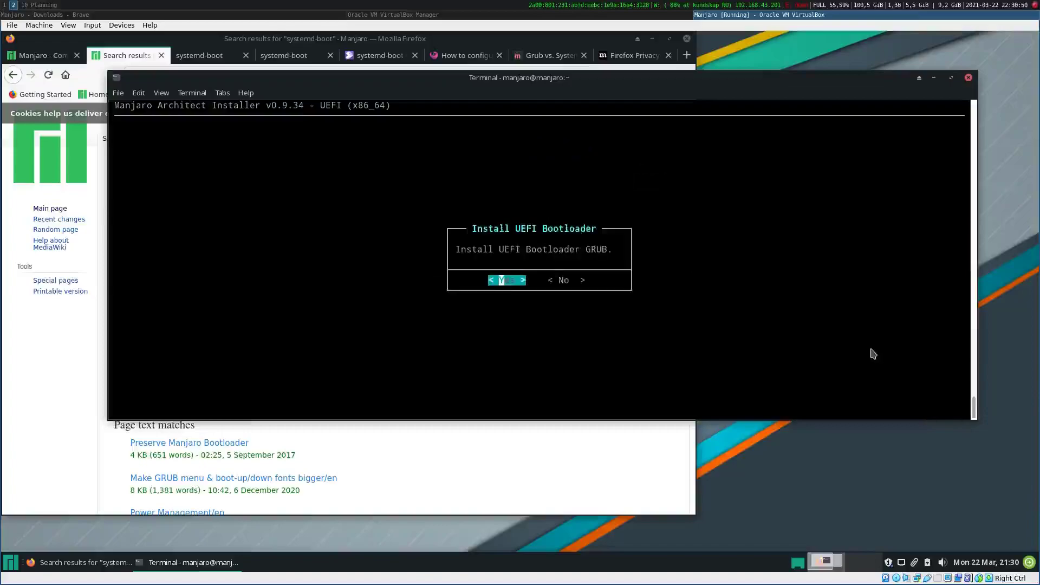
key(Return)
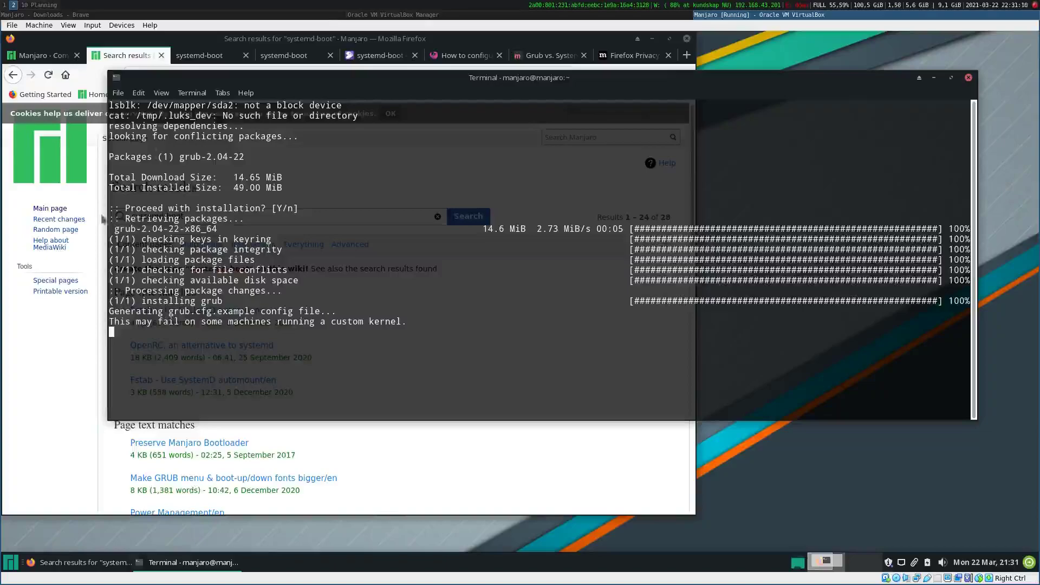
Close the systemd-boot, Grub vs Systemd-boot and Privacy Notice tabs in Firefox
click(69, 285)
key(ctrl+Tab)
click(246, 56)
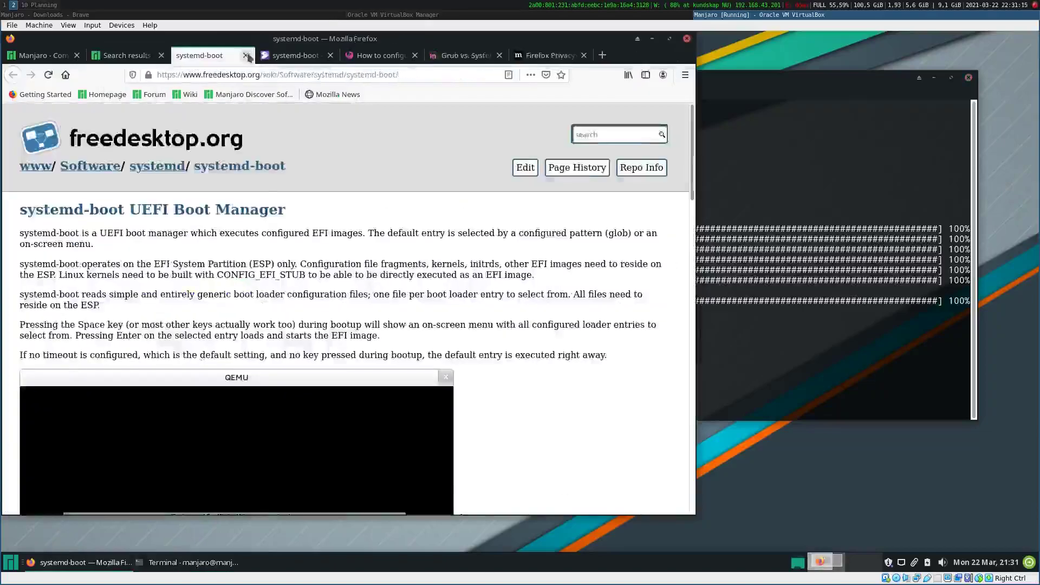
click(247, 56)
click(246, 56)
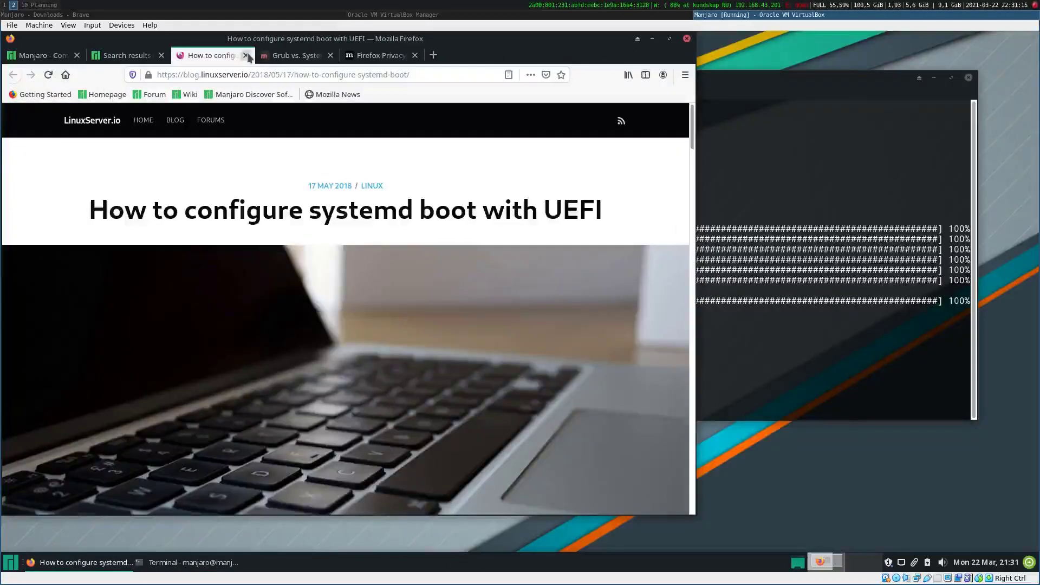
click(245, 55)
click(246, 55)
click(246, 55)
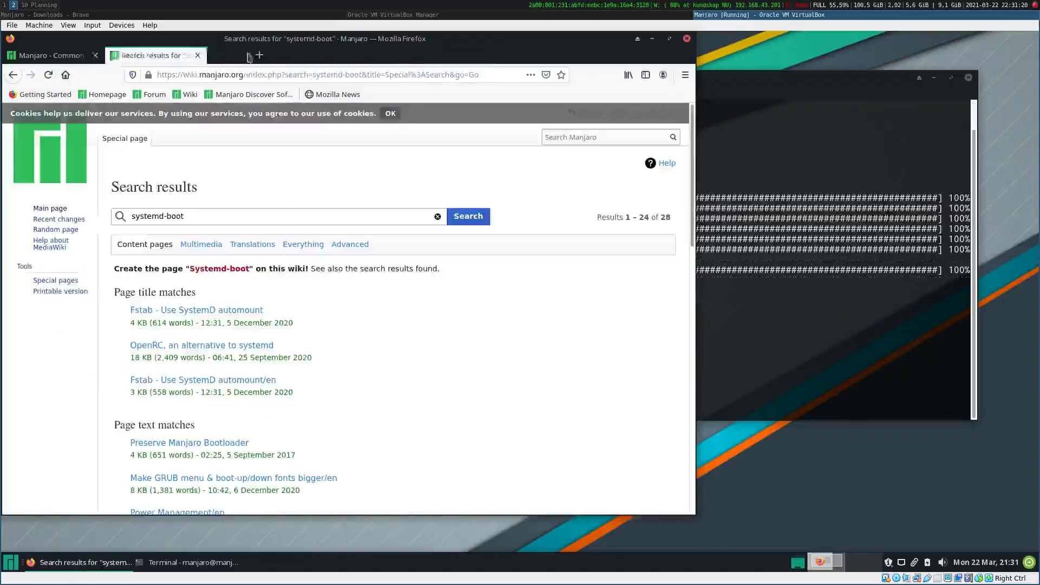
In a new tab, load the ArchWiki systemd-boot page from the 'ar' suggestions and focus the wiki search
click(255, 55)
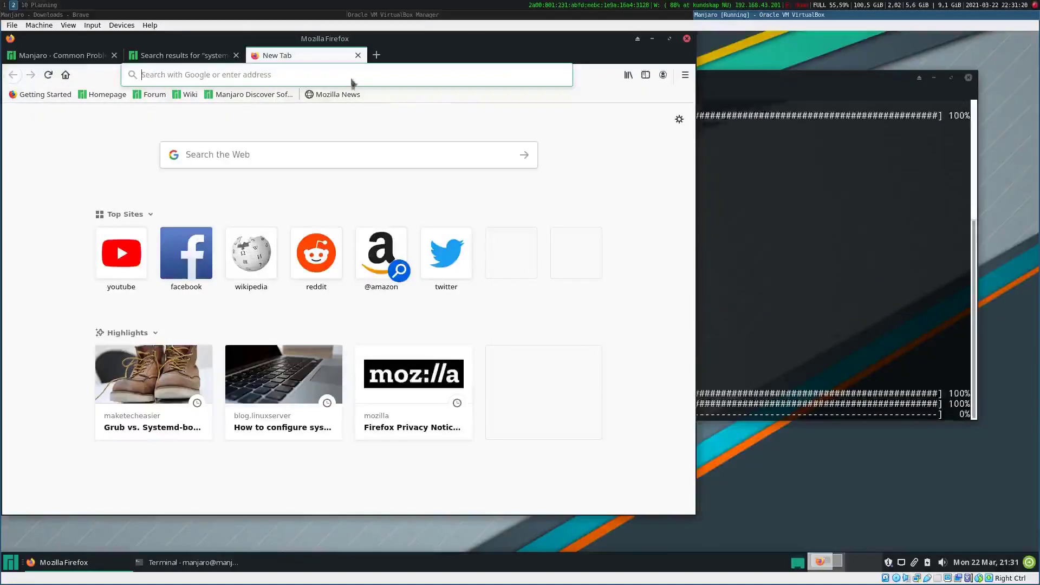
click(401, 74)
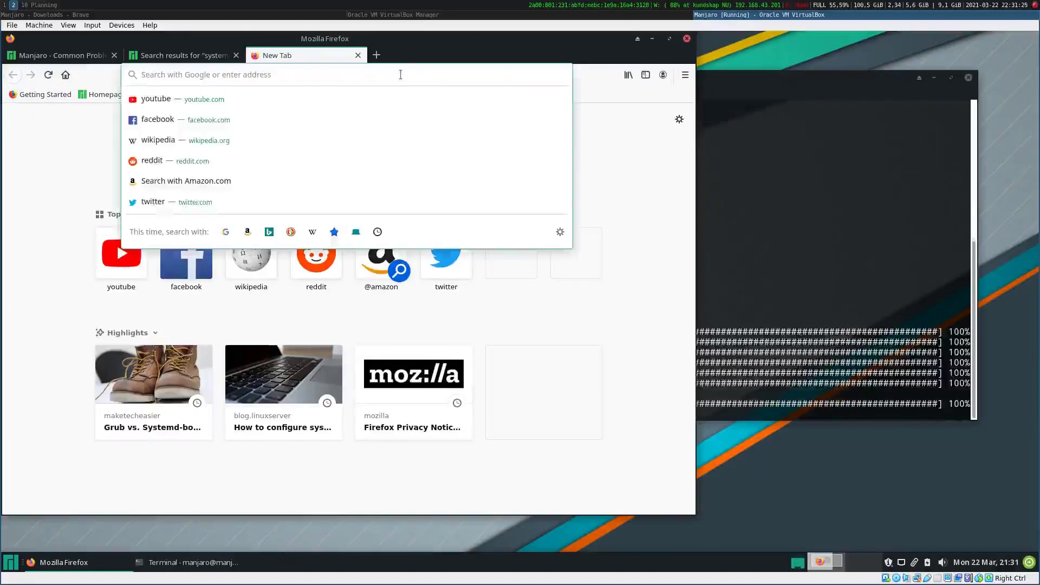
text(ar)
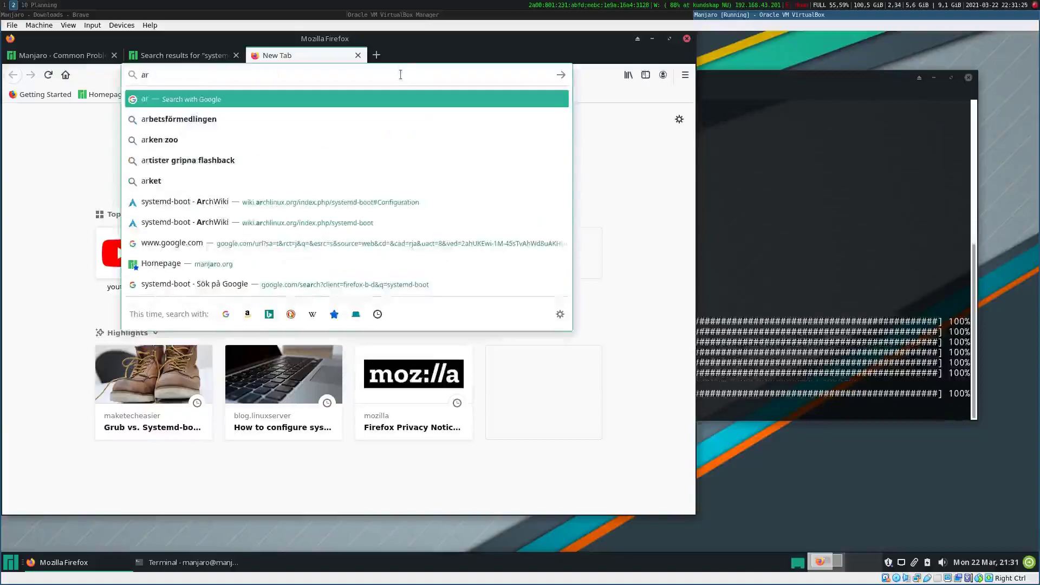
key(Down)
key(Down)
key(Down)
key(Down)
key(Down)
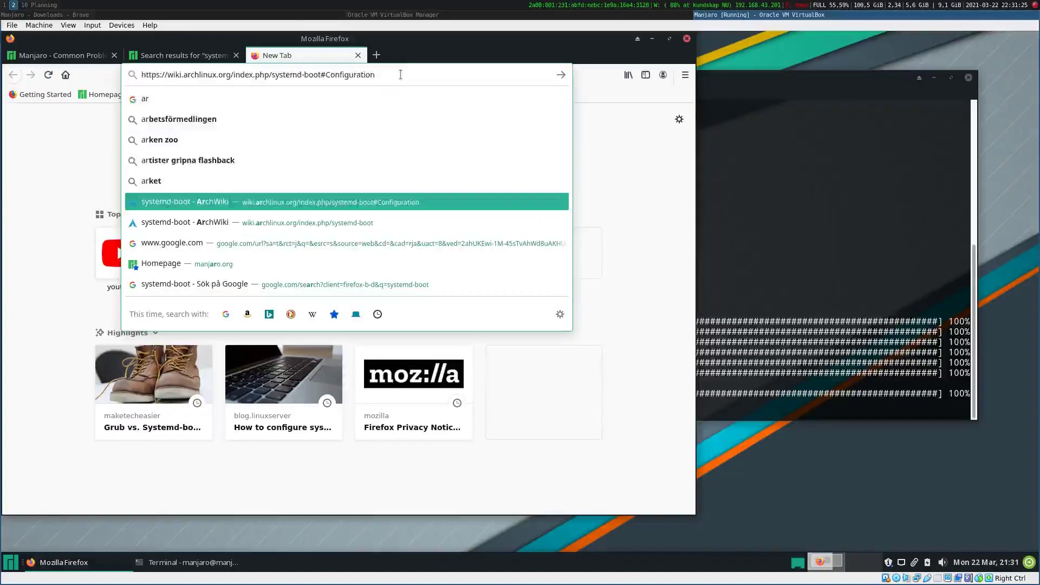
key(Down)
key(Return)
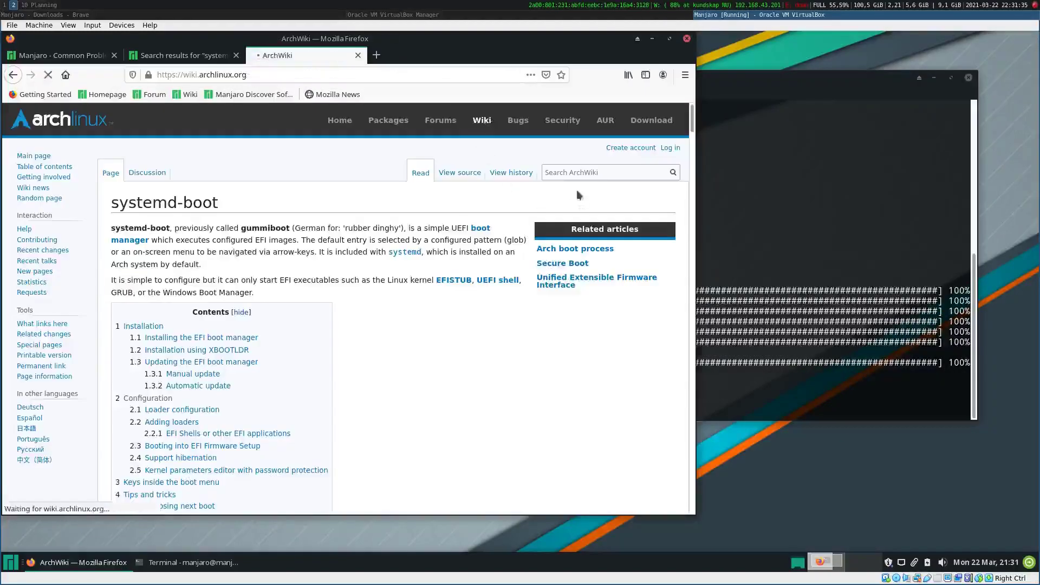
click(579, 166)
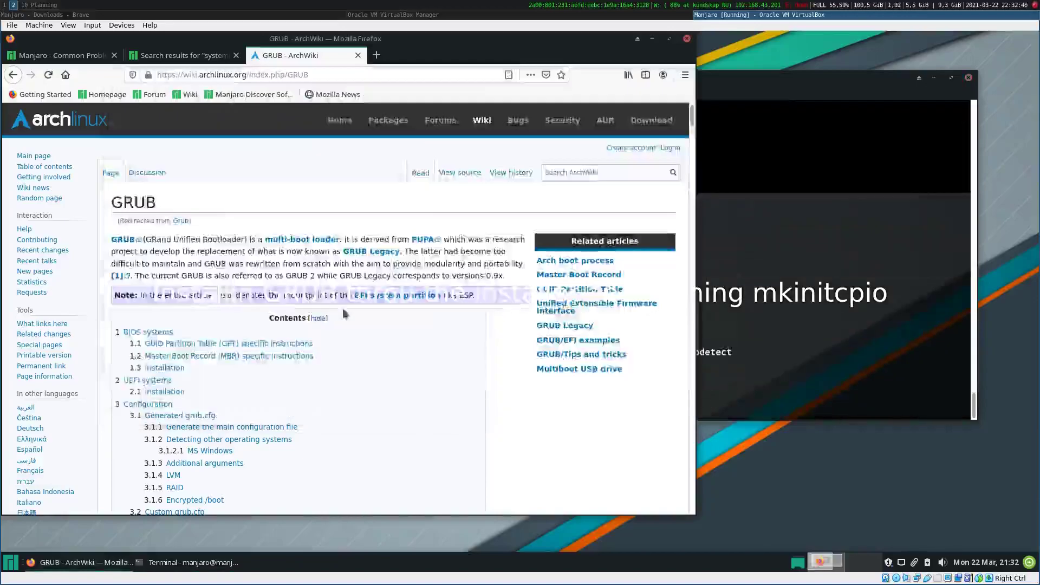
Check the grub-install x86_64-efi run into /boot/efi/ finished without errors, selecting its boot/efi path
scroll(347, 325, down, 10)
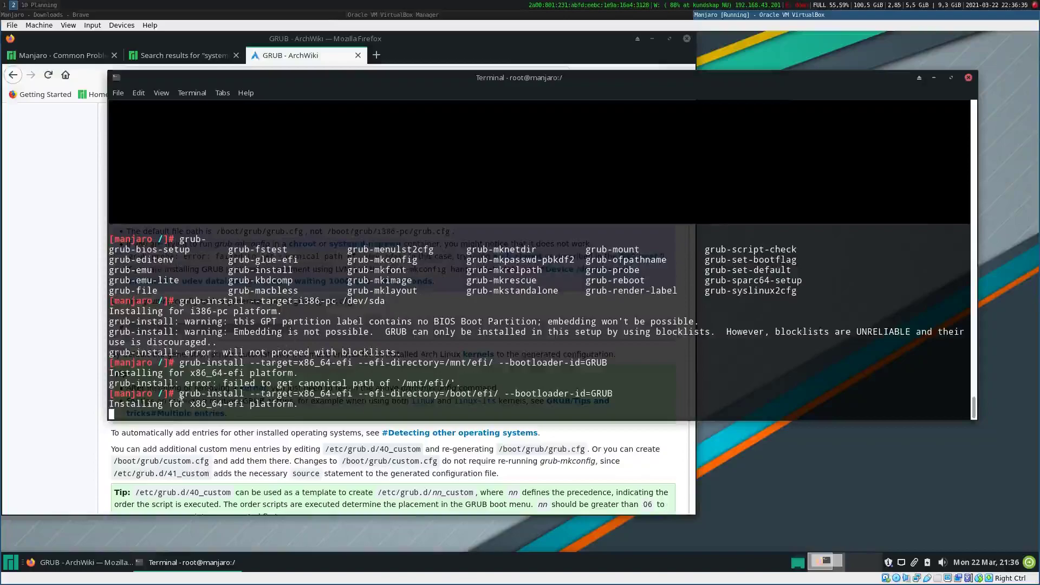
drag(182, 394, 200, 388)
click(200, 388)
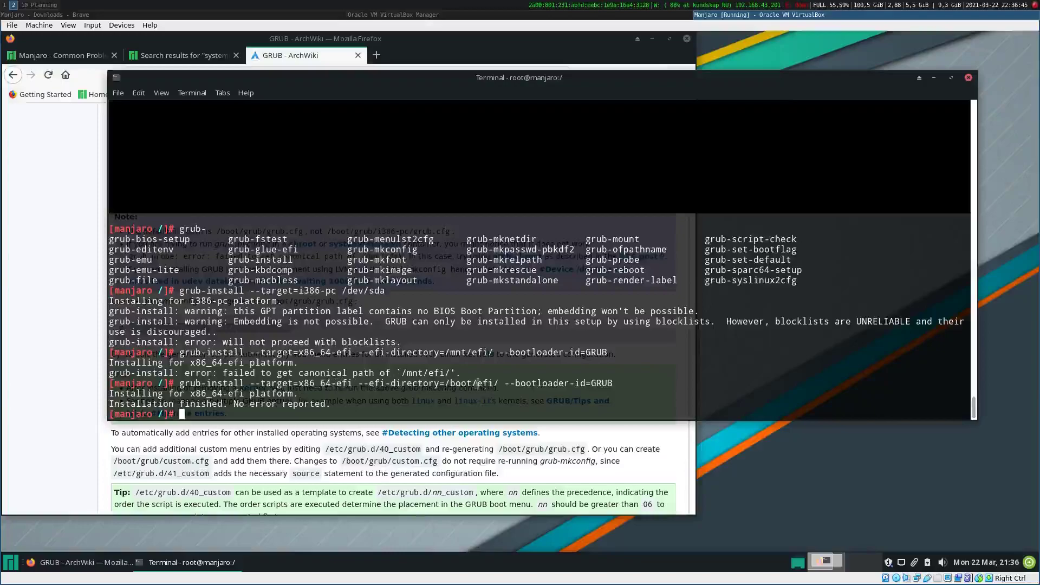
drag(450, 385, 491, 383)
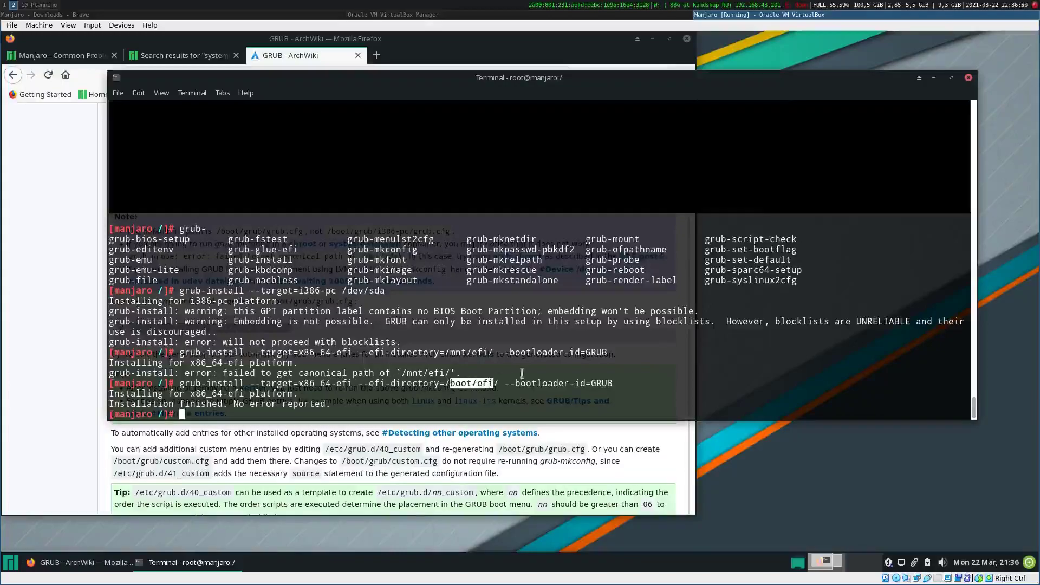
key(alt+Tab)
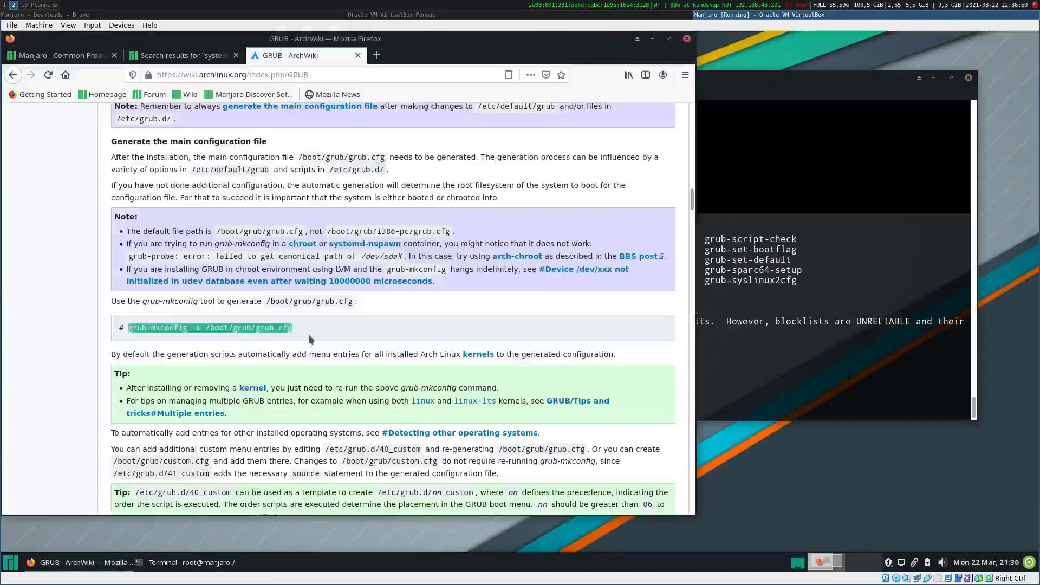
Copy the grub-mkconfig command from the ArchWiki GRUB page and erase the stray terminal paste
right_click(278, 330)
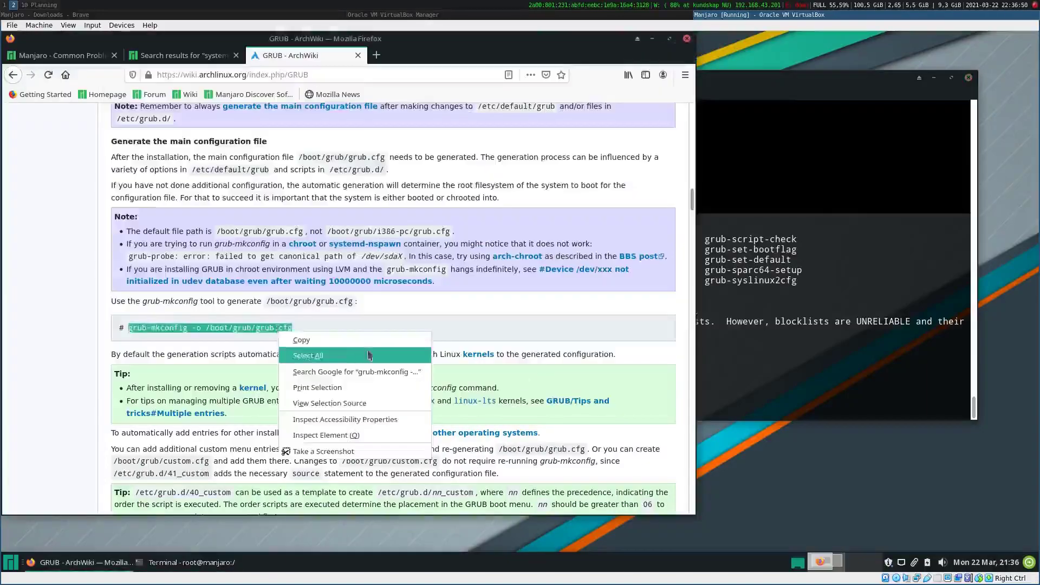
click(301, 340)
key(alt+Tab)
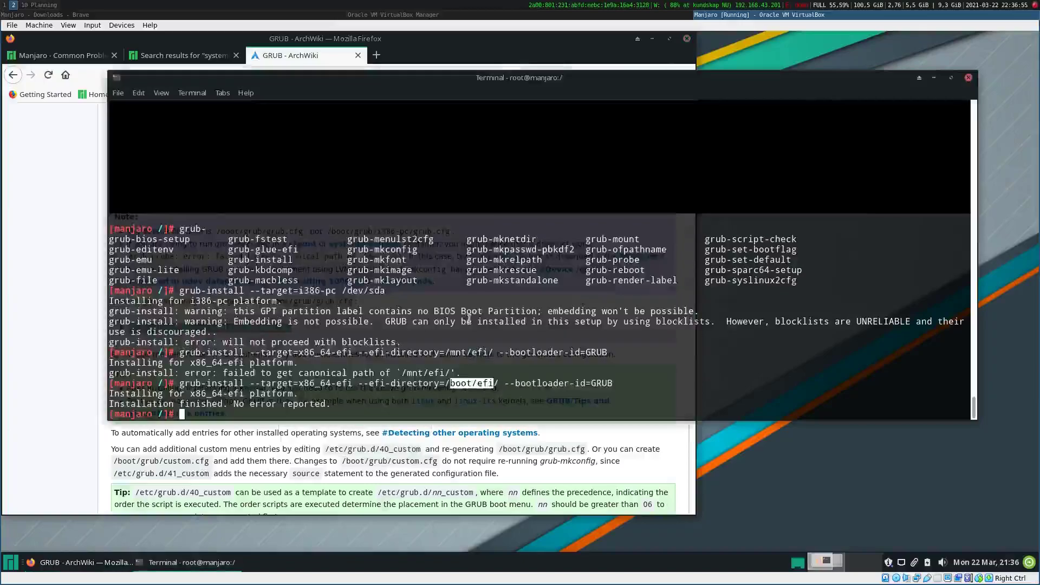
middle_click(486, 315)
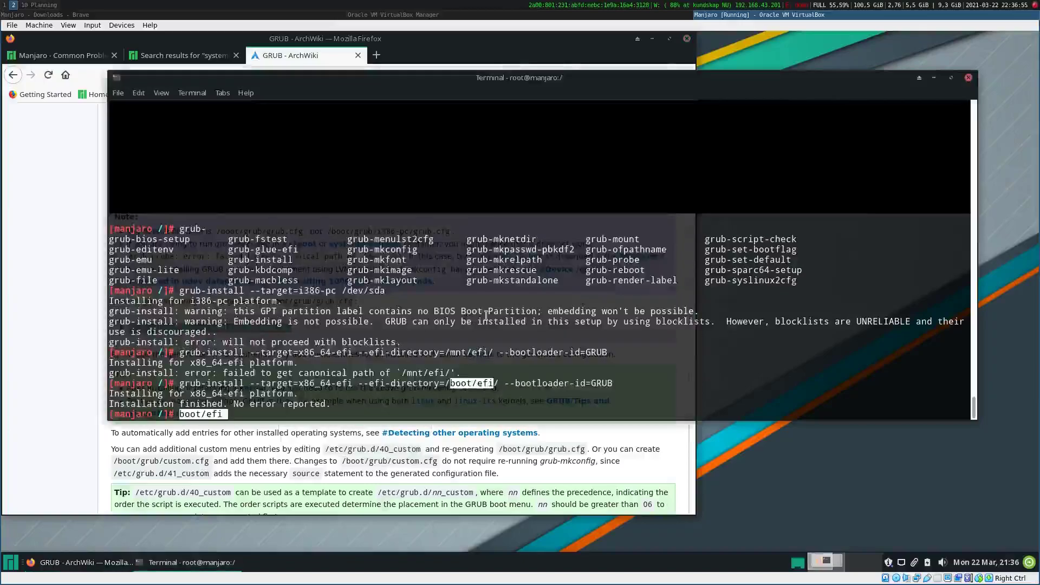
key(BackSpace)
key(BackSpace)
key(BackSpace)
key(BackSpace)
key(BackSpace)
key(BackSpace)
key(BackSpace)
key(BackSpace)
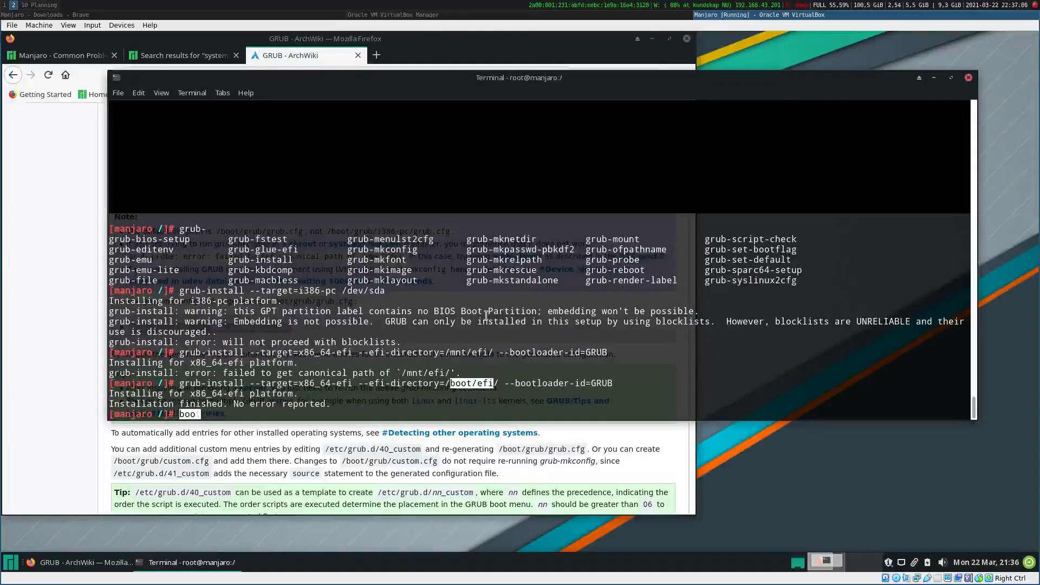
key(alt+Tab)
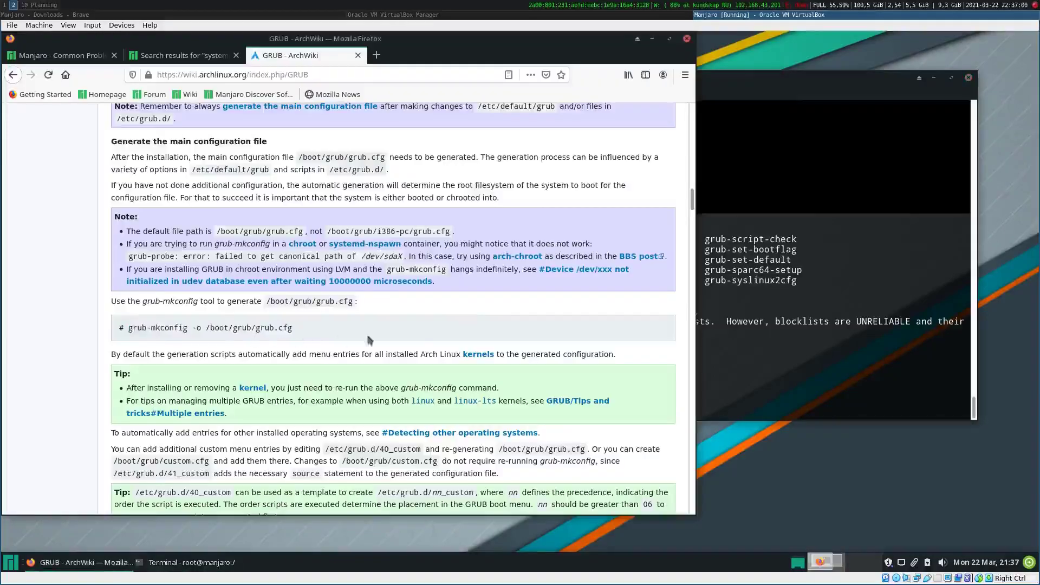
click(760, 288)
Type grub-mkconfig at the root prompt using Tab completion
text(grub)
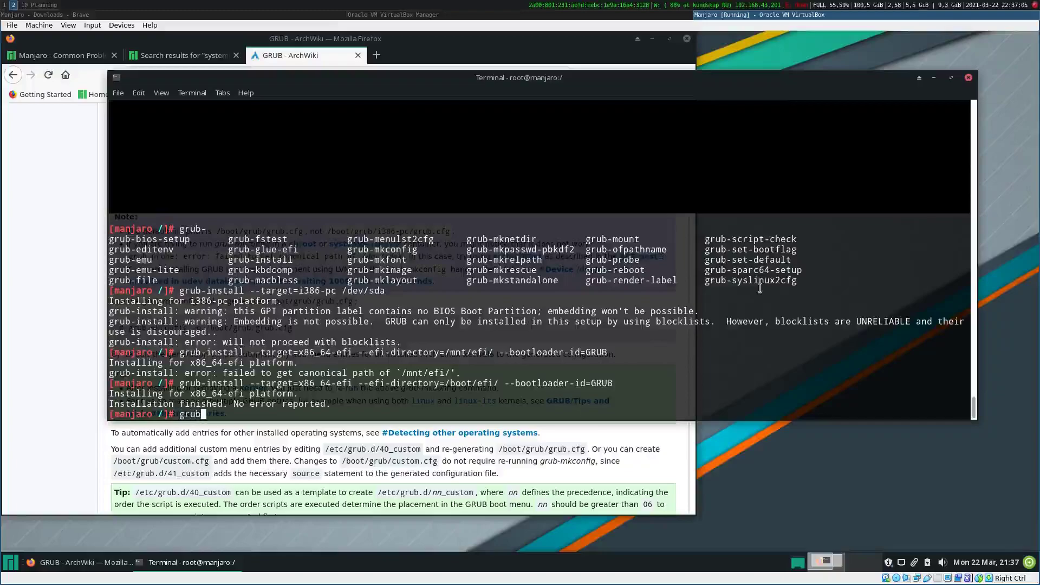
key(Tab)
key(Tab)
text(mk)
key(Tab)
key(Tab)
text(config)
key(alt+Tab)
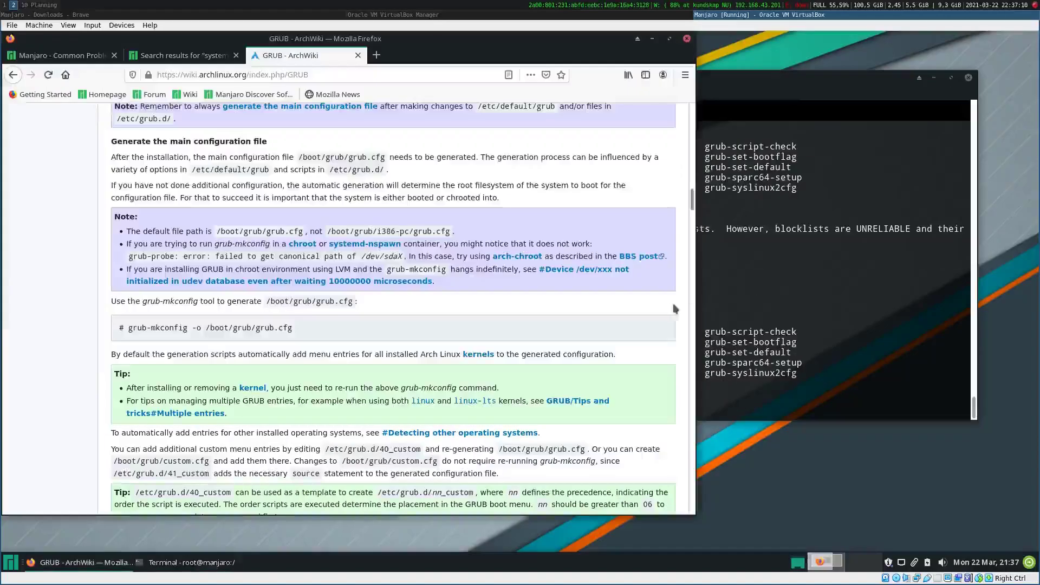
key(alt+Tab)
Add the output option -o /boot/grub/grub.cfg, checking the path against the wiki
text(-)
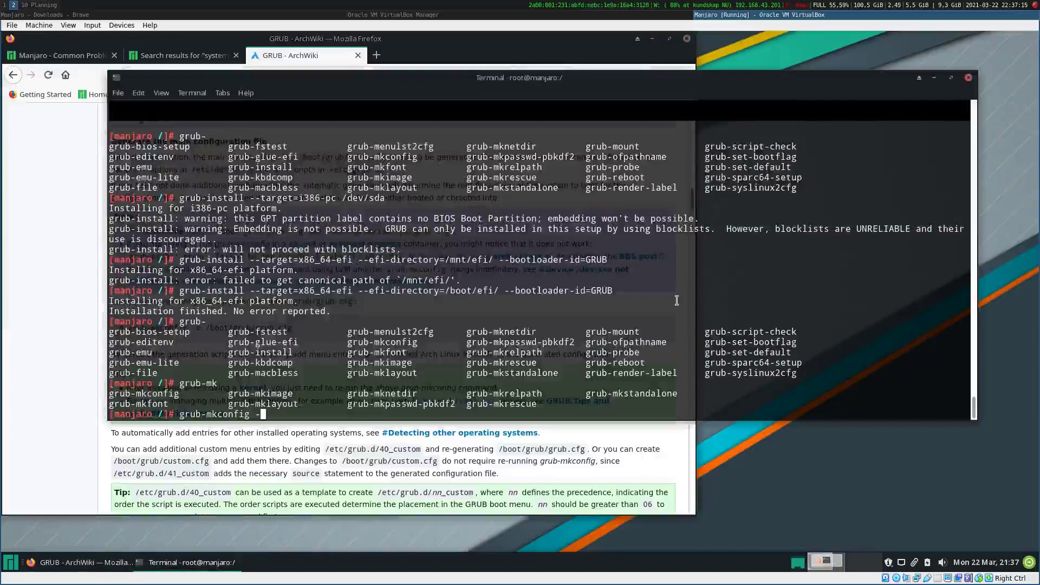
key(alt+Tab)
key(alt+Tab)
text(o /)
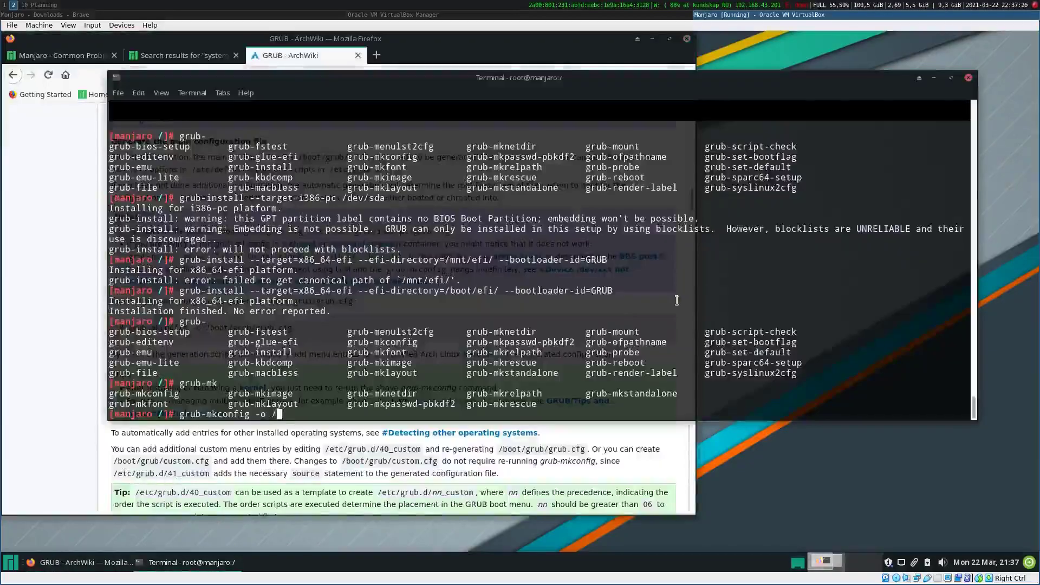
text(boot/)
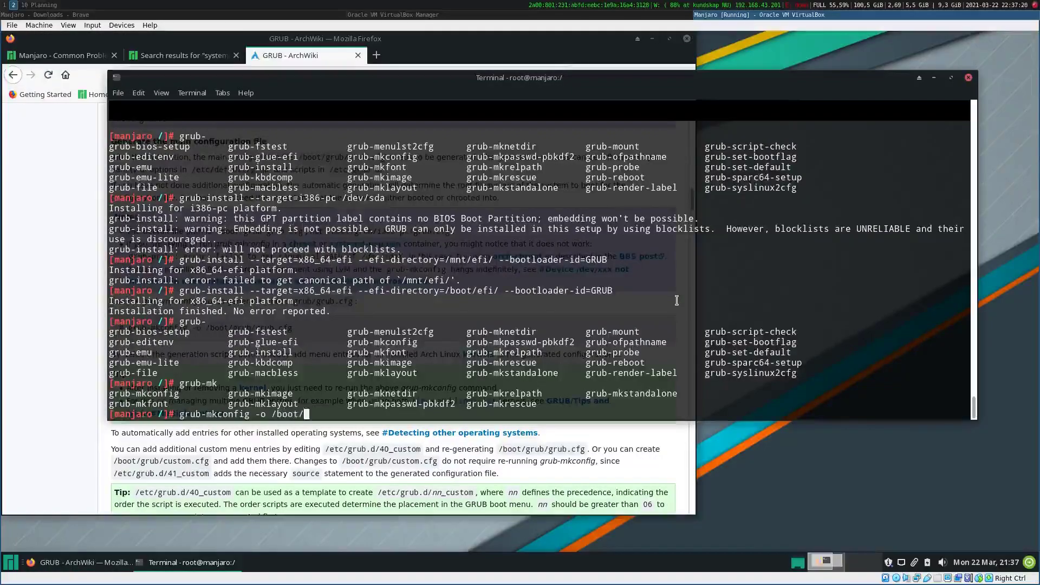
key(alt+Tab)
key(alt+Tab)
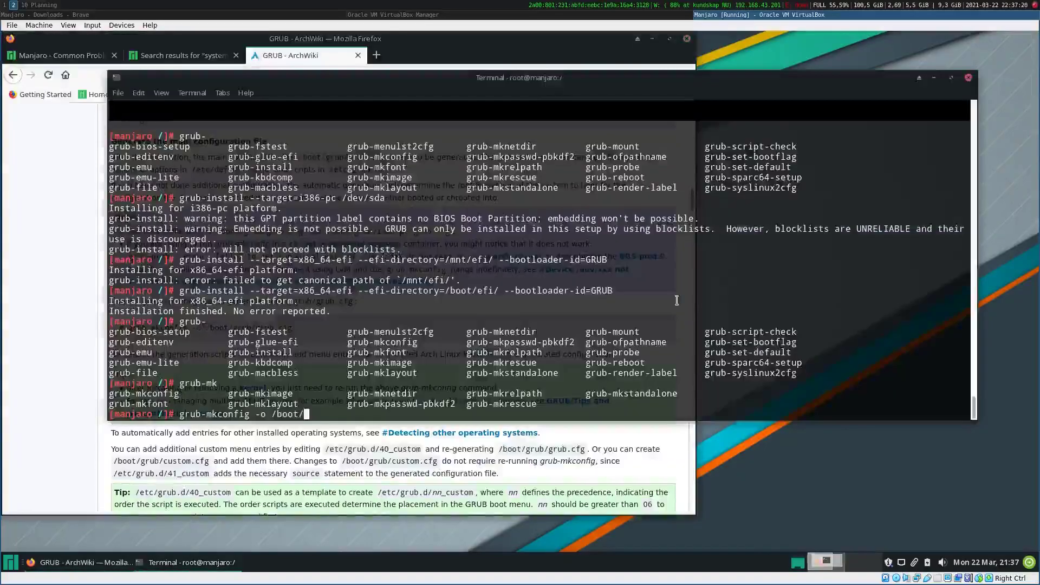
text(grub/)
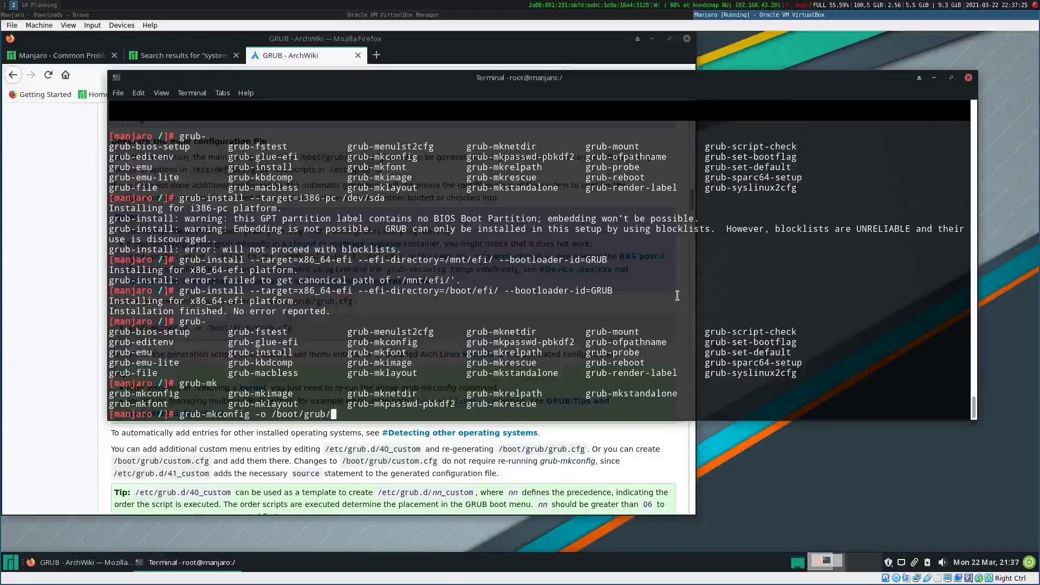
key(alt+Tab)
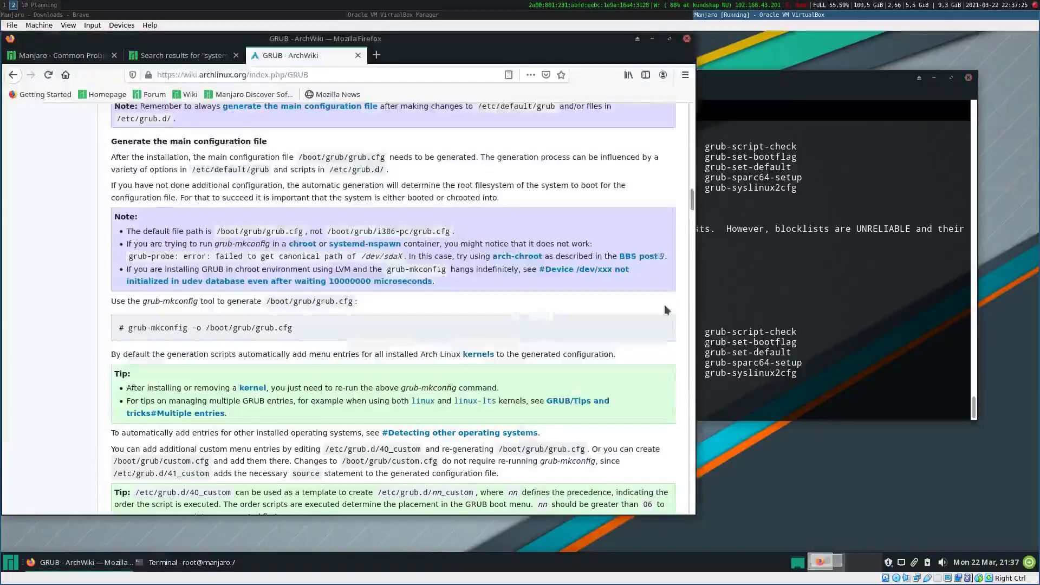
key(alt+Tab)
text(gru)
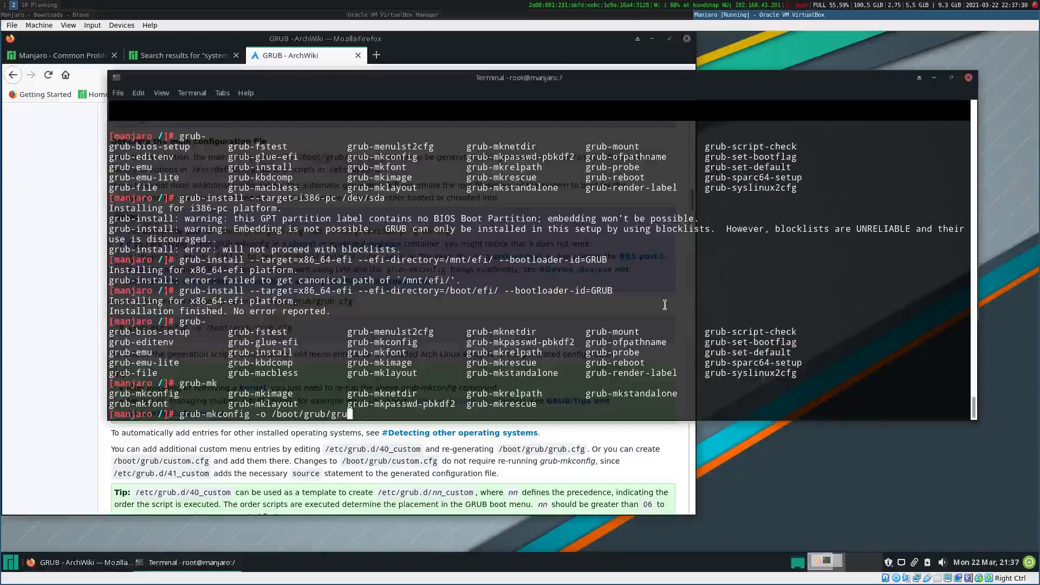
text(b.)
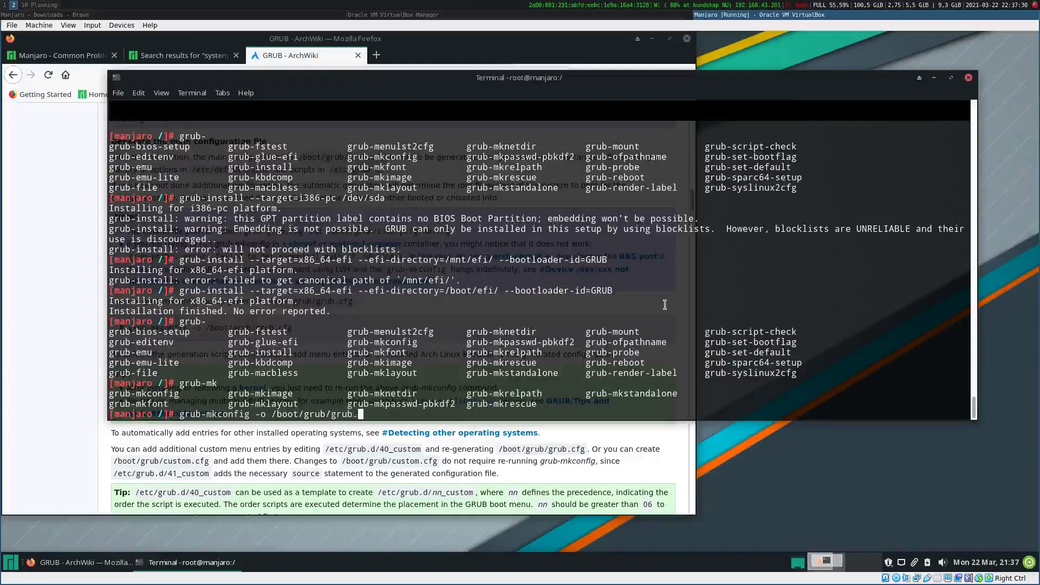
text(cfg)
Run grub-mkconfig to generate /boot/grub/grub.cfg
key(alt+Tab)
key(alt+Tab)
key(Return)
key(alt+Tab)
scroll(623, 280, down, 15)
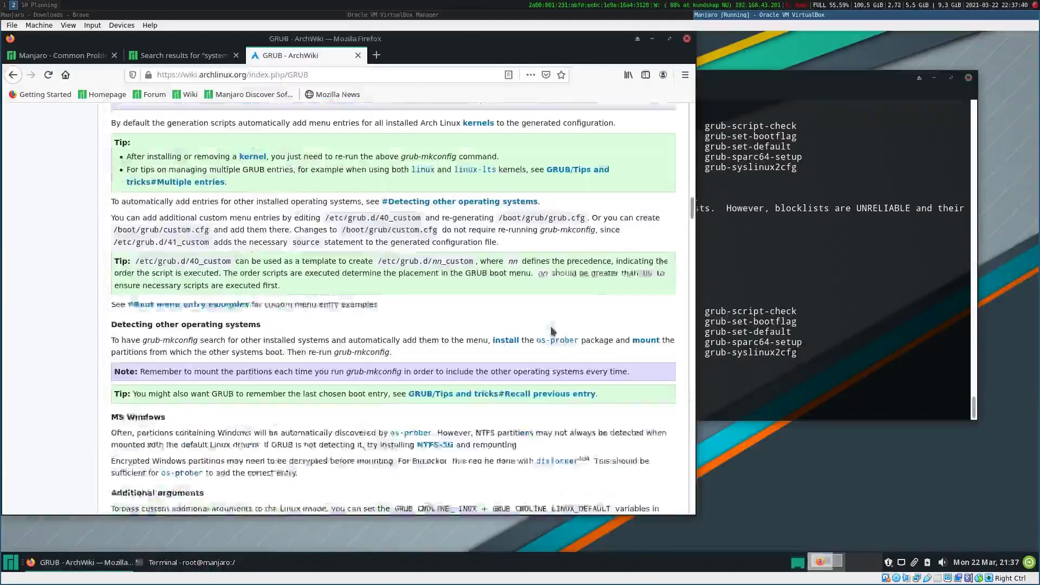
key(alt+Tab)
Open /boot/grub/grub.cfg in vim
text(vim /)
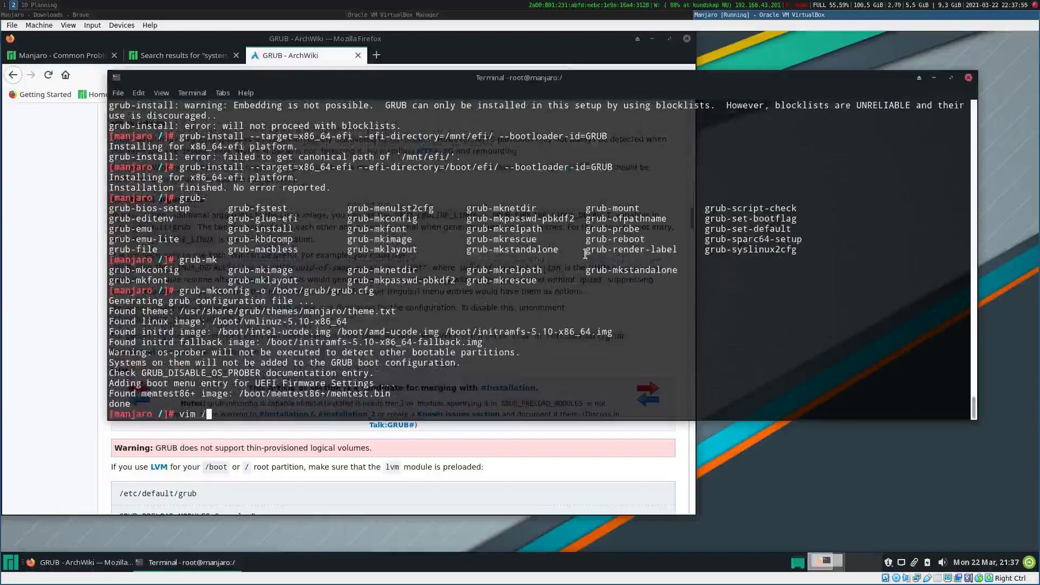
text(b)
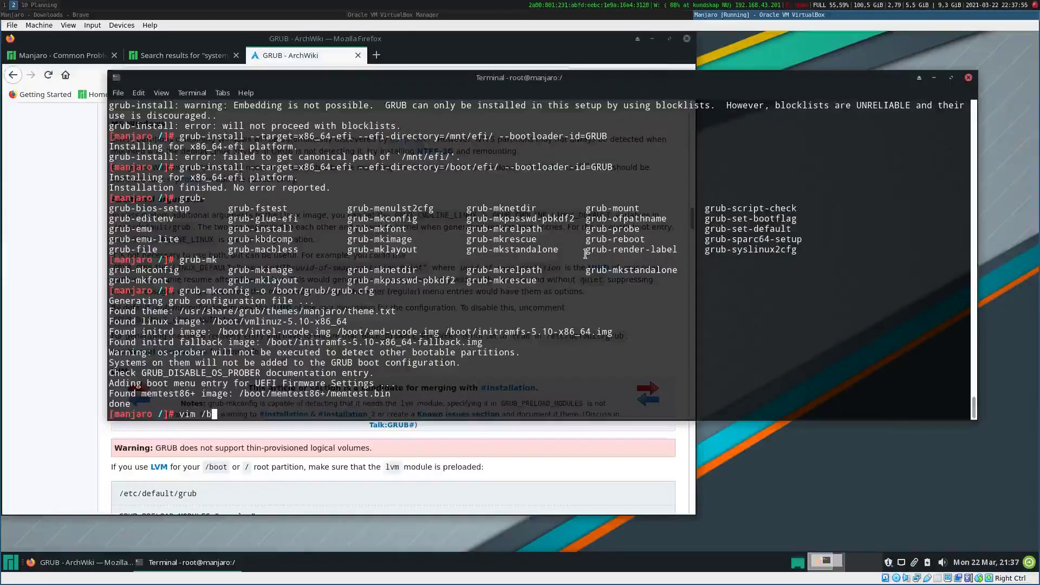
text(oot/grub/g)
text(rub.cfg)
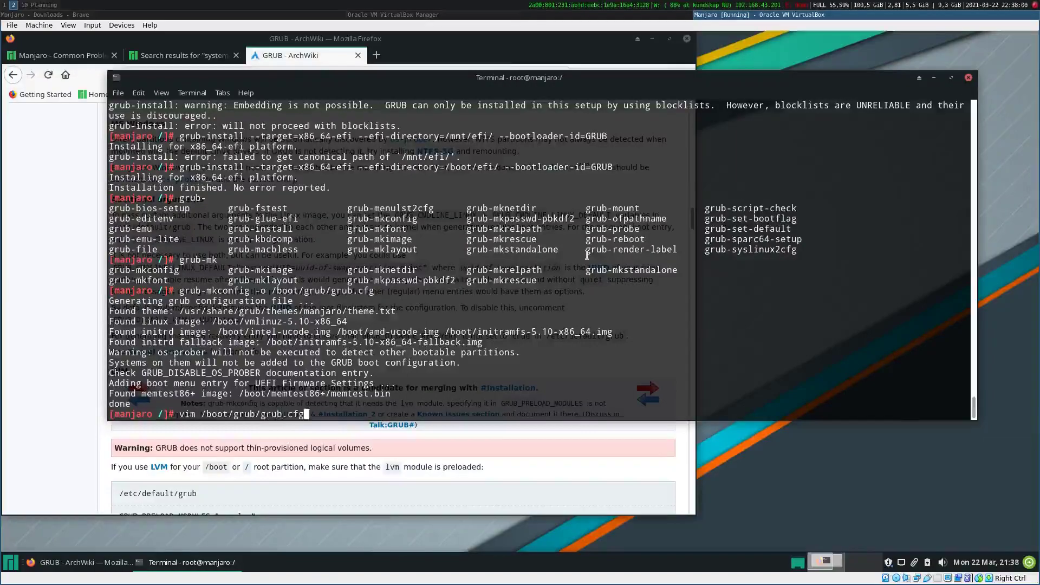
key(Return)
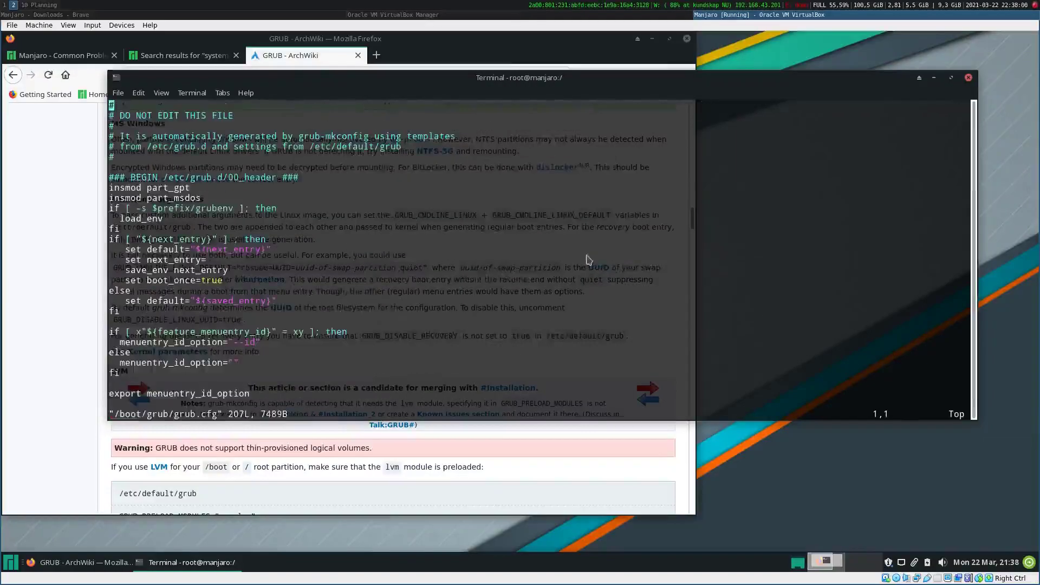
Scroll through grub.cfg, inspect the vmlinuz-5.10 linux line, then quit vim with :q
key(Down)
key(Down)
key(Down)
key(Down)
key(Down)
key(Down)
key(Down)
key(Down)
key(Down)
key(Down)
key(Down)
key(Down)
key(Down)
key(Down)
key(Down)
key(Down)
key(Down)
key(Down)
key(Down)
key(Down)
key(Down)
key(Down)
key(Down)
key(Down)
key(Down)
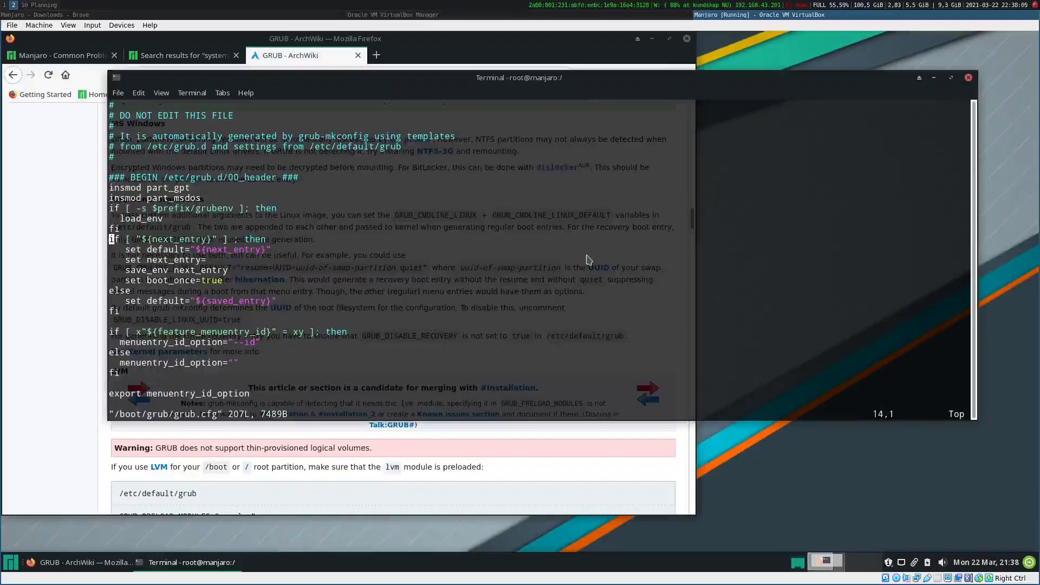
scroll(589, 259, down, 18)
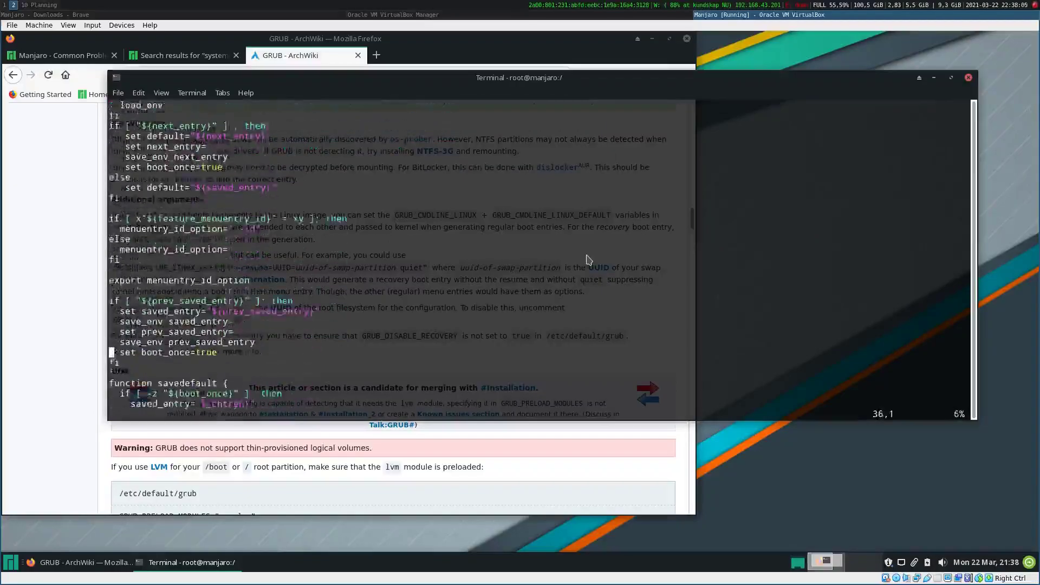
scroll(589, 259, down, 20)
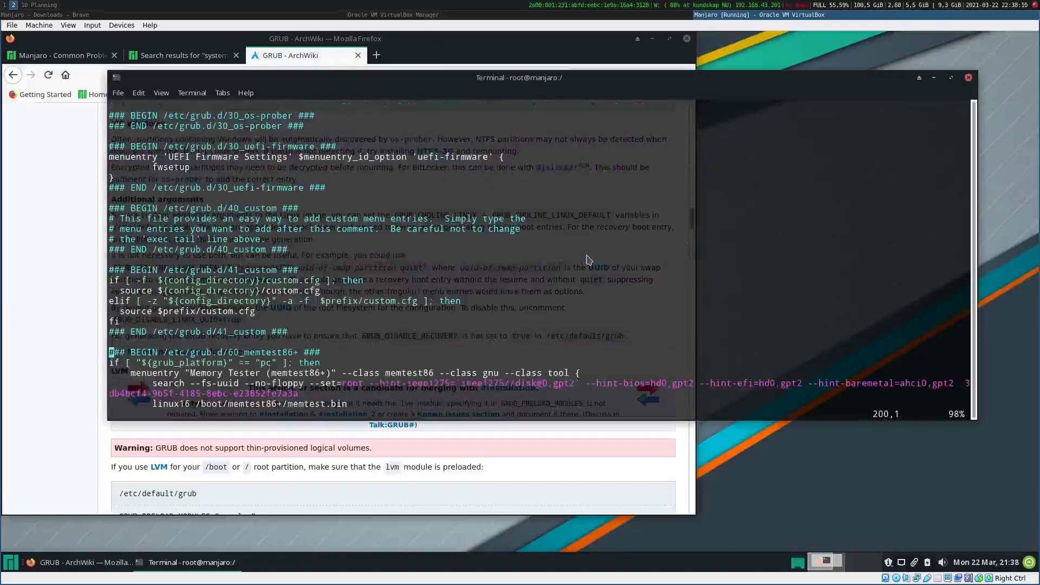
scroll(589, 260, down, 9)
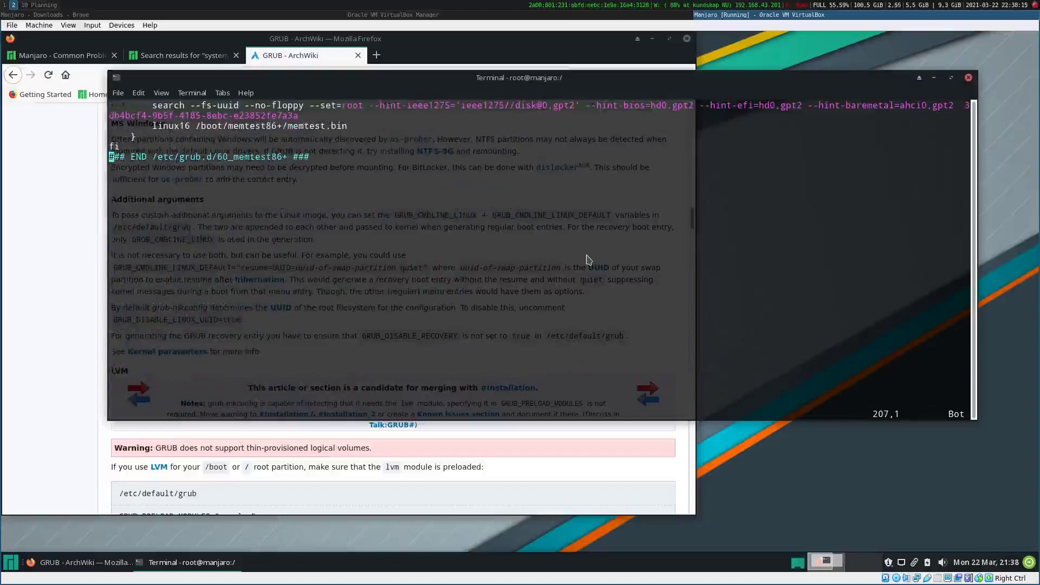
scroll(589, 259, up, 3)
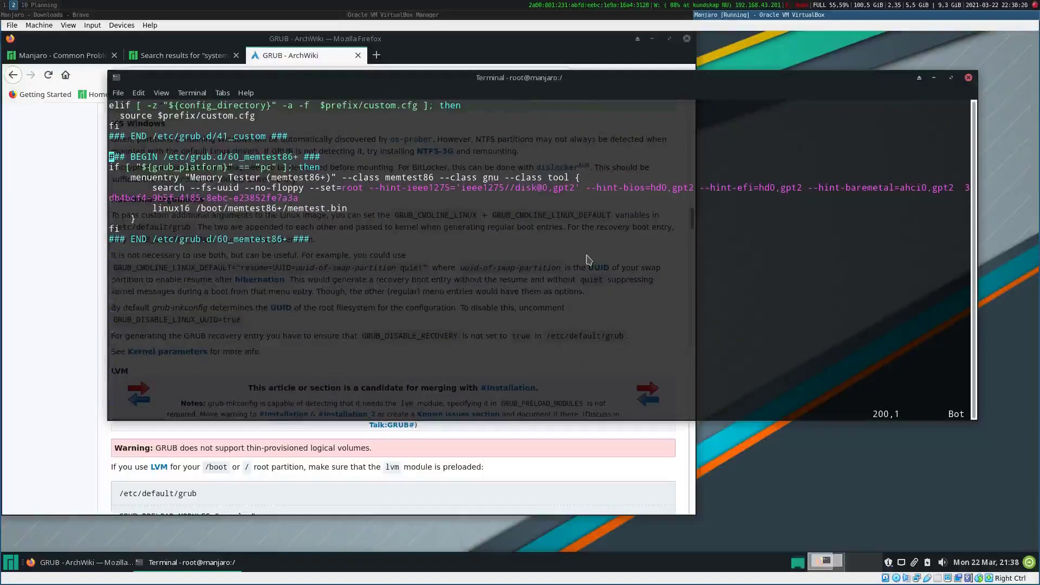
scroll(589, 260, up, 13)
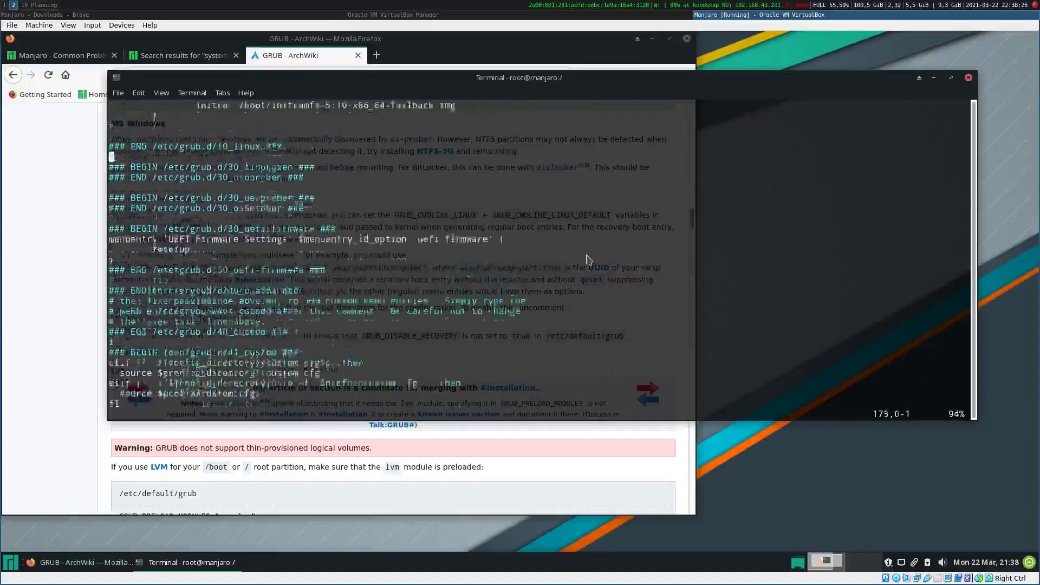
click(589, 260)
key(Up)
key(Up)
key(Up)
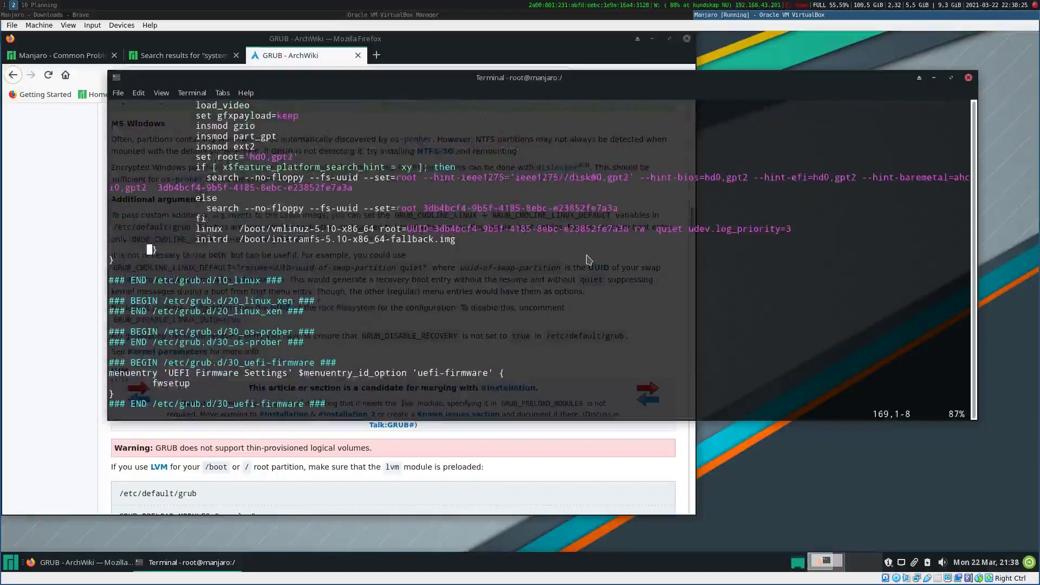
key(w)
key(w)
key(w)
key(w)
key(w)
key(w)
key(w)
key(w)
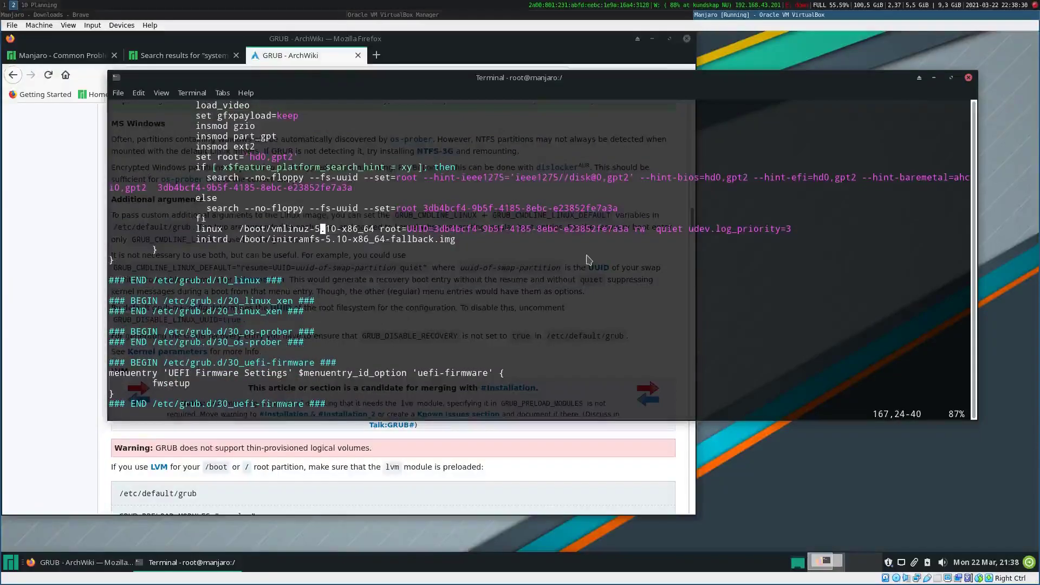
text(:q)
key(Return)
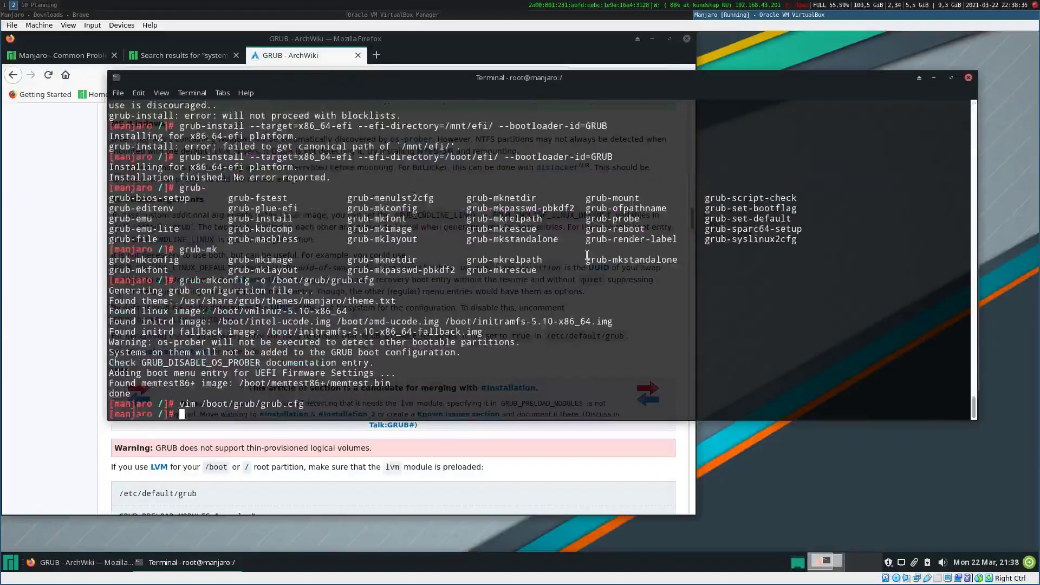
Exit the root shell and resume the stopped installer with fg
key(alt+Tab)
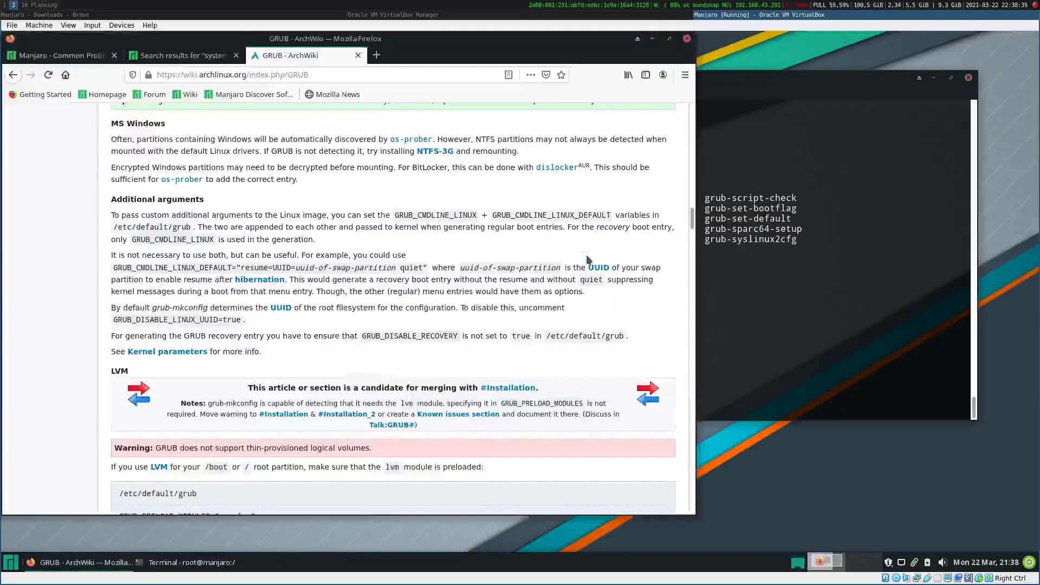
key(alt+Tab)
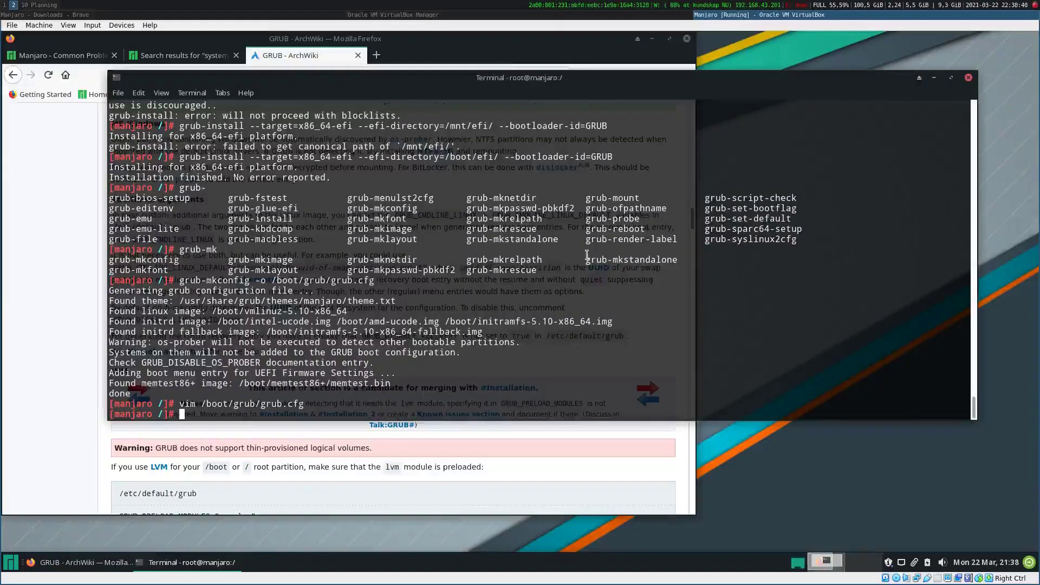
text(eit)
key(Return)
text(exit)
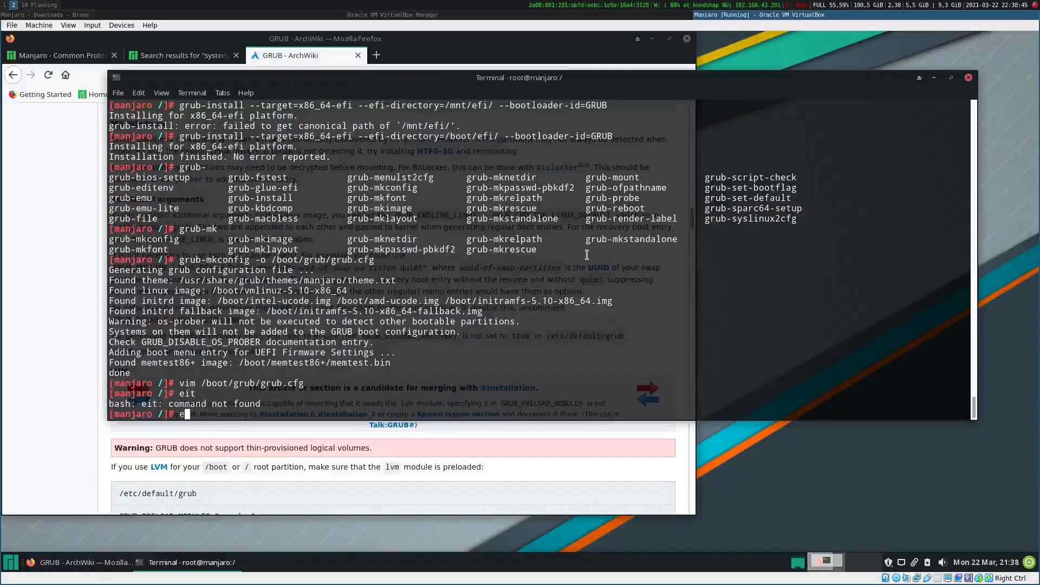
key(Return)
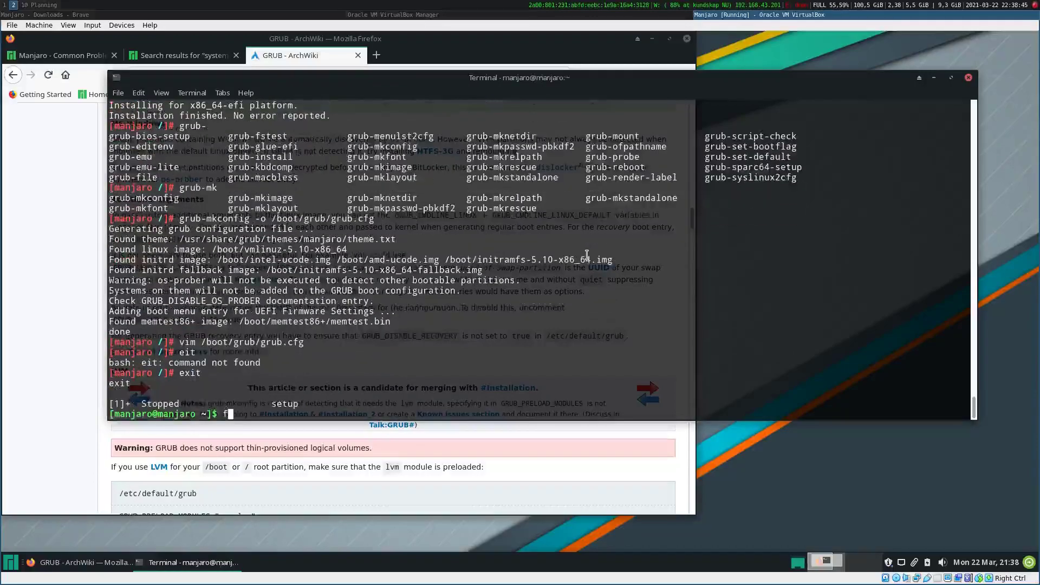
text(fg)
key(Return)
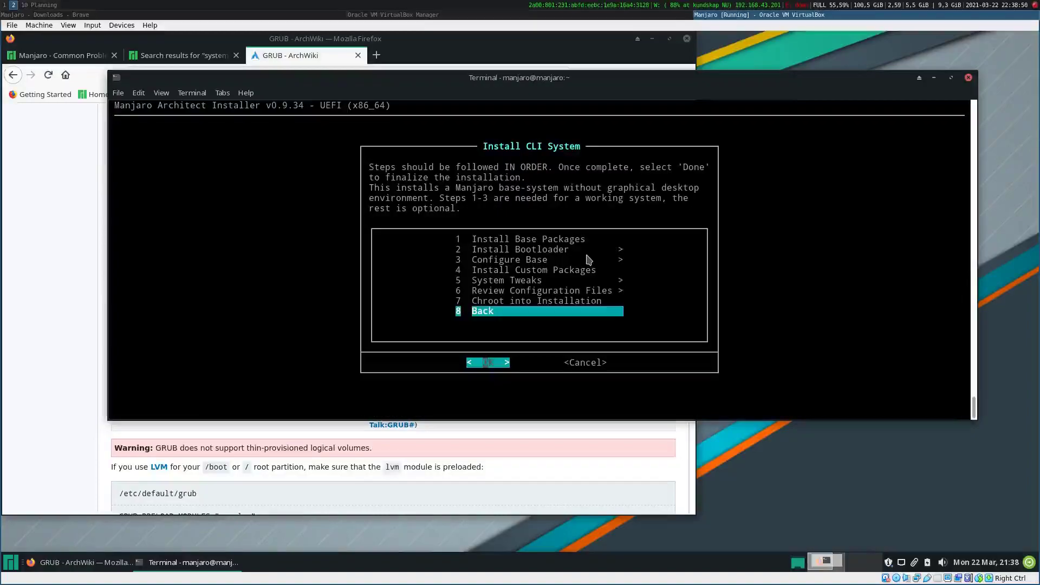
Return to the Main Menu, choose Done, confirm closing the installer, and reboot
key(Return)
key(Down)
key(Down)
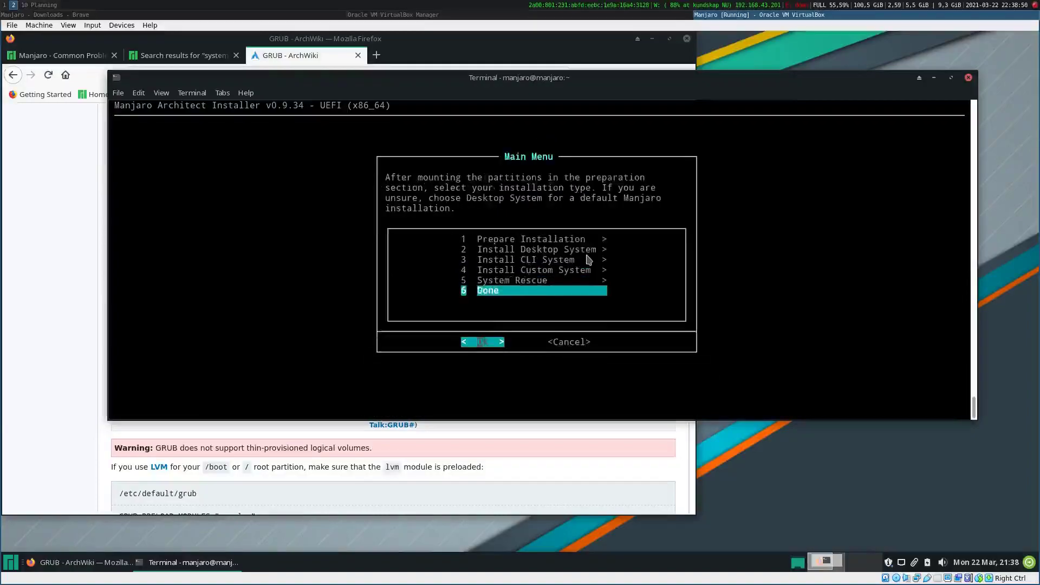
key(Return)
key(Right)
key(Return)
key(Escape)
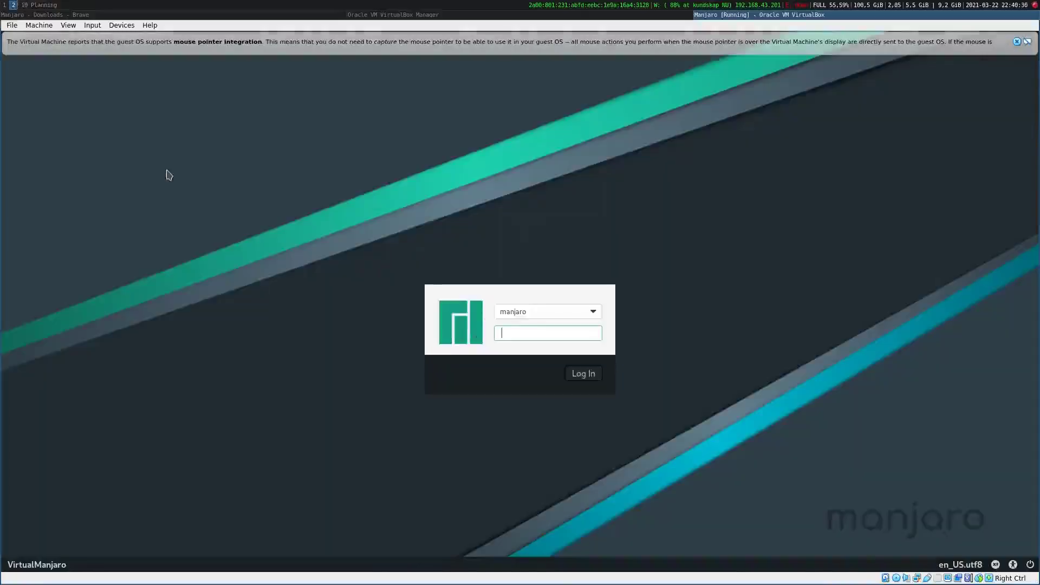
Select the manjaro account and sign in with its password
click(592, 313)
click(592, 312)
click(536, 333)
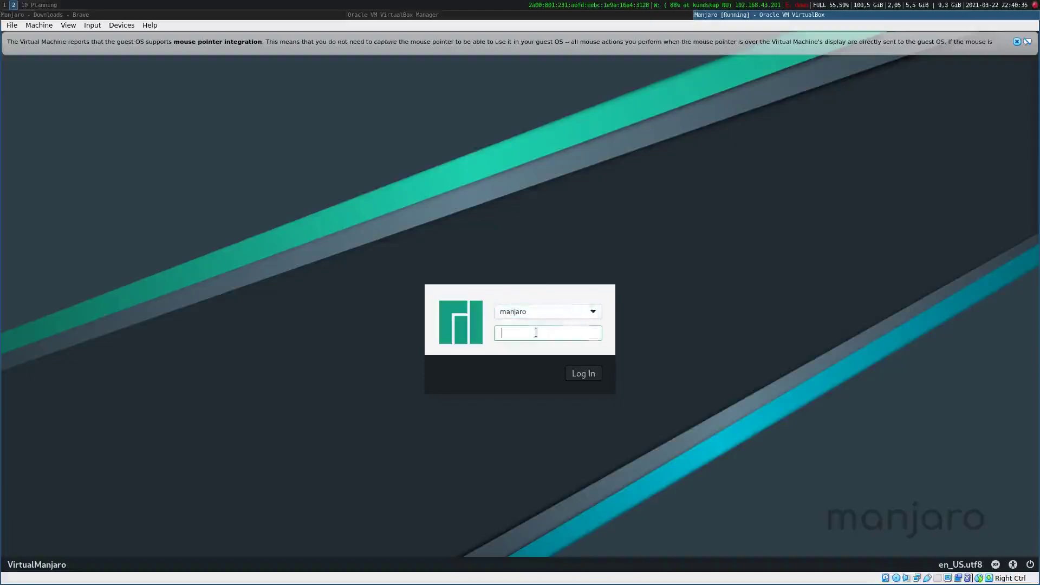
key(Return)
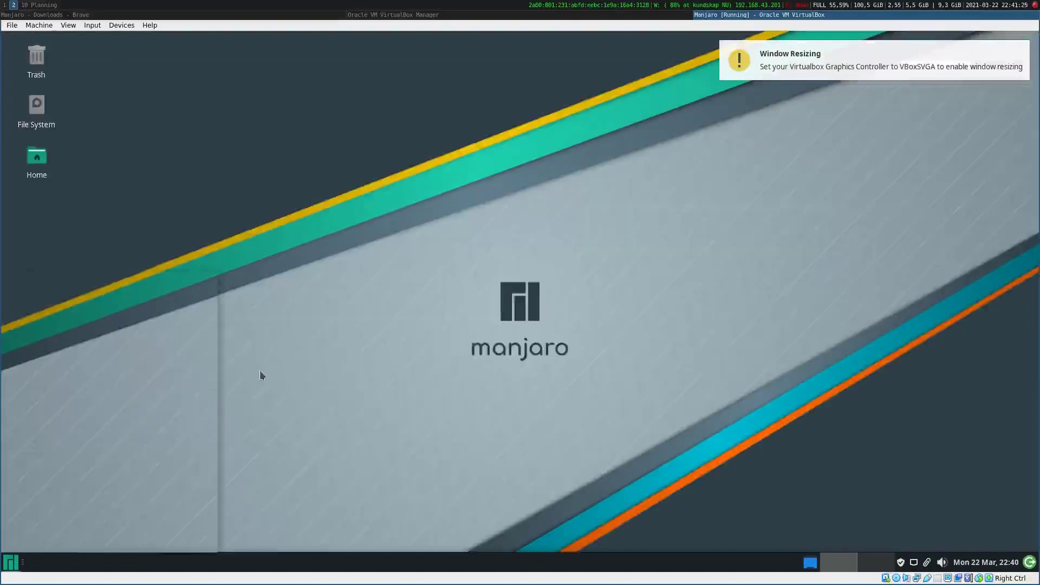
Bring up the Whisker menu with the Super key while Manjaro Hello launches
key(super)
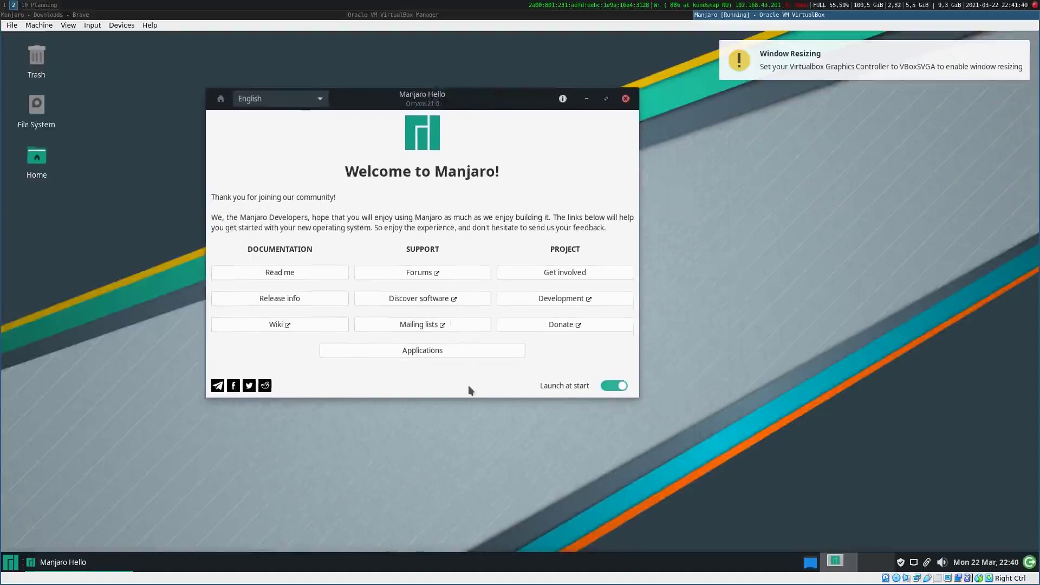
Browse Manjaro Hello's Applications list, expanding Browsers, E-mail and Backup, then close Manjaro Hello
click(434, 351)
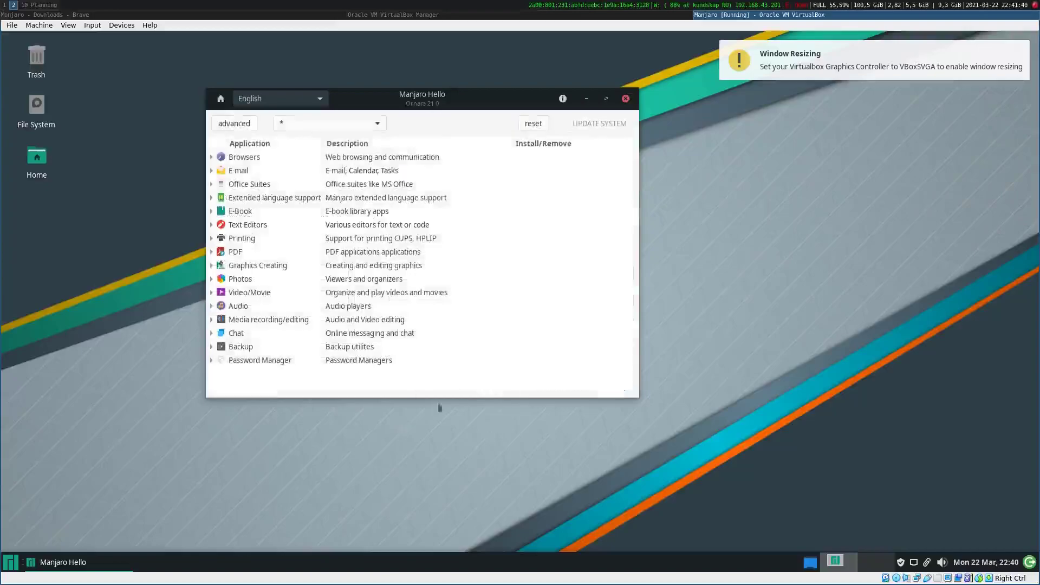
click(212, 158)
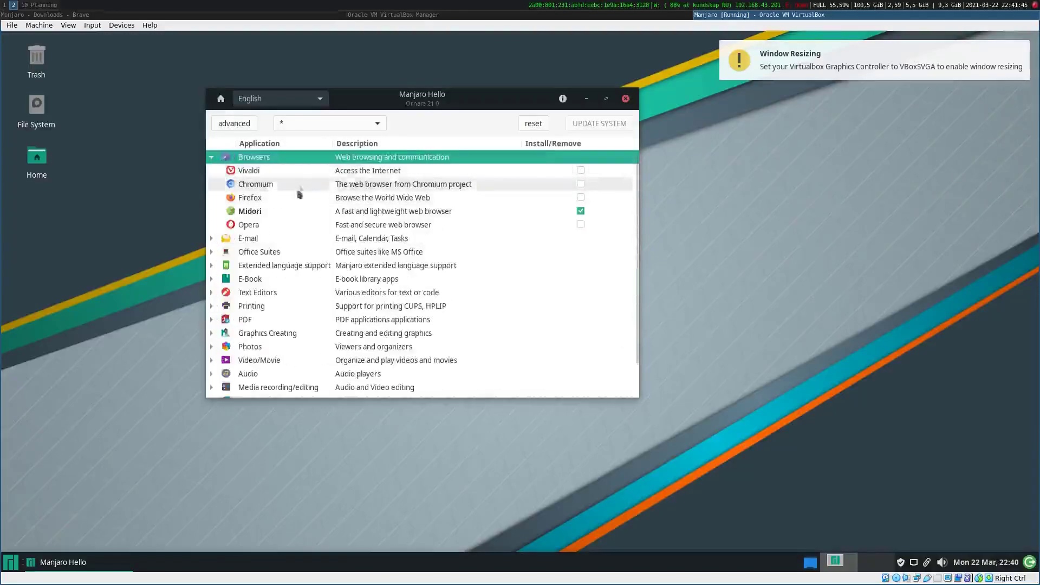
click(211, 240)
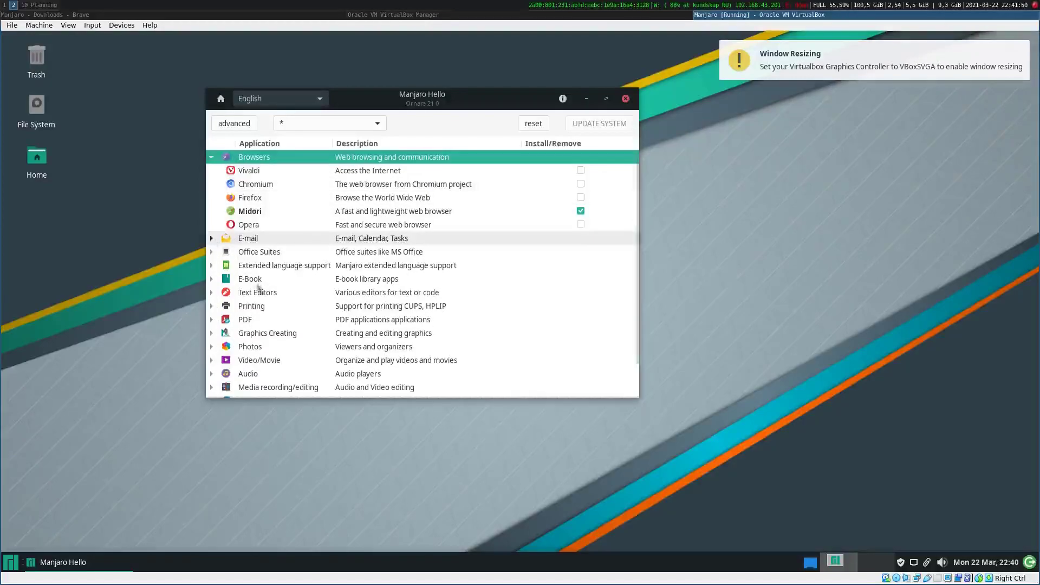
scroll(265, 299, down, 3)
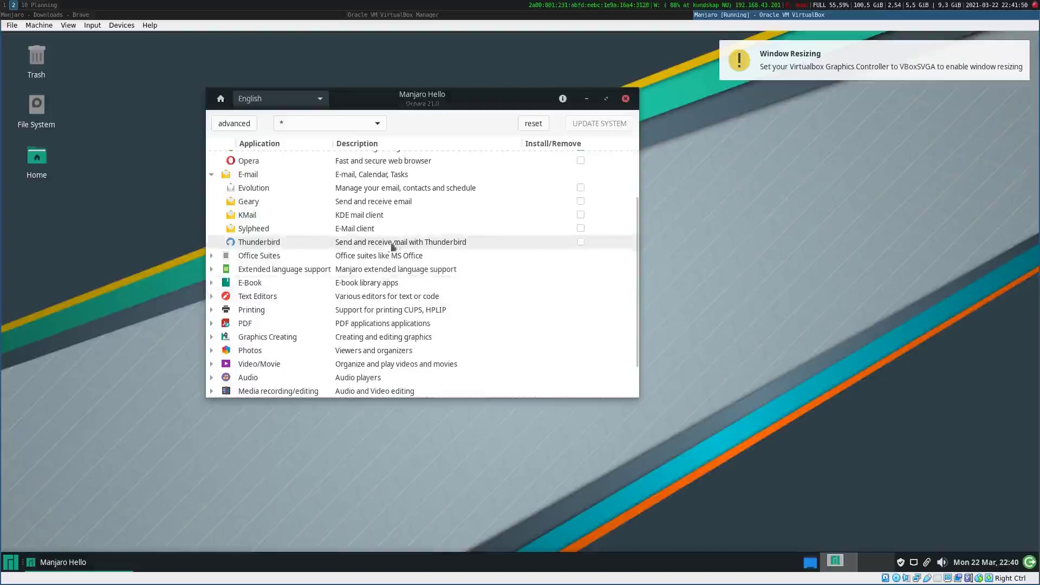
scroll(391, 255, down, 2)
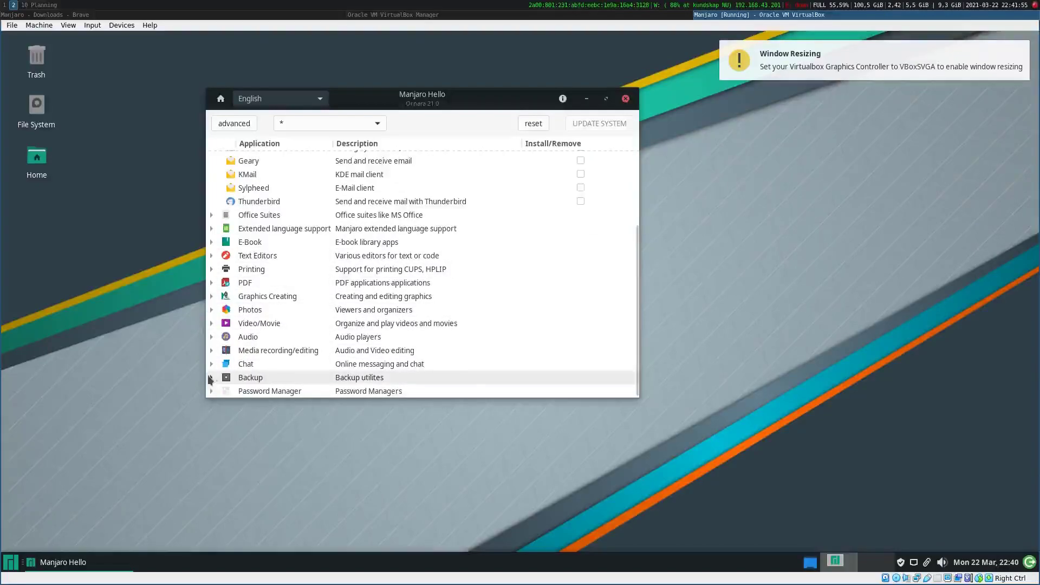
click(212, 378)
scroll(288, 324, down, 2)
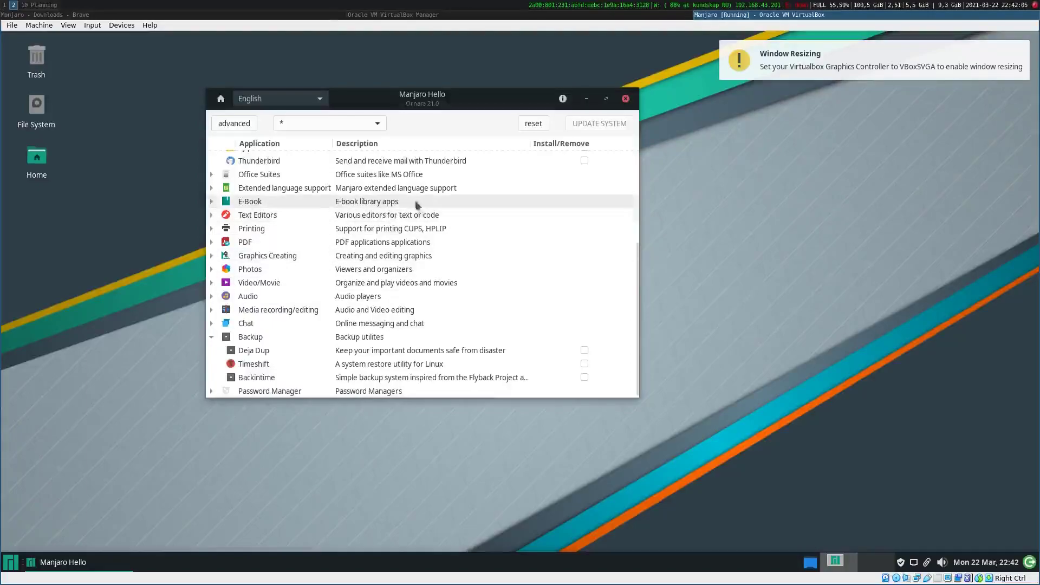
click(626, 99)
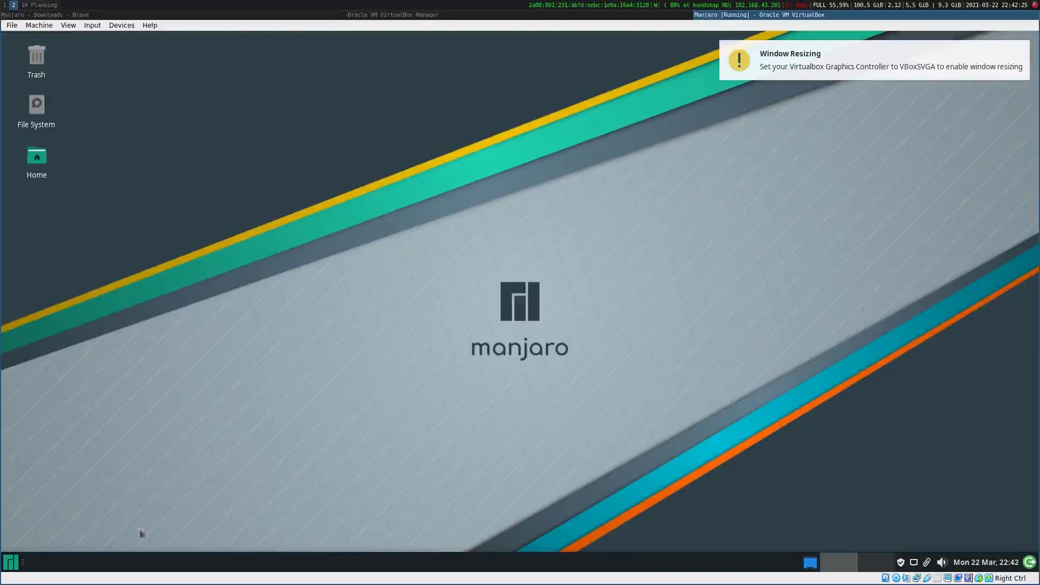
Open the Manjaro applications menu from the bottom-left of the panel
click(10, 563)
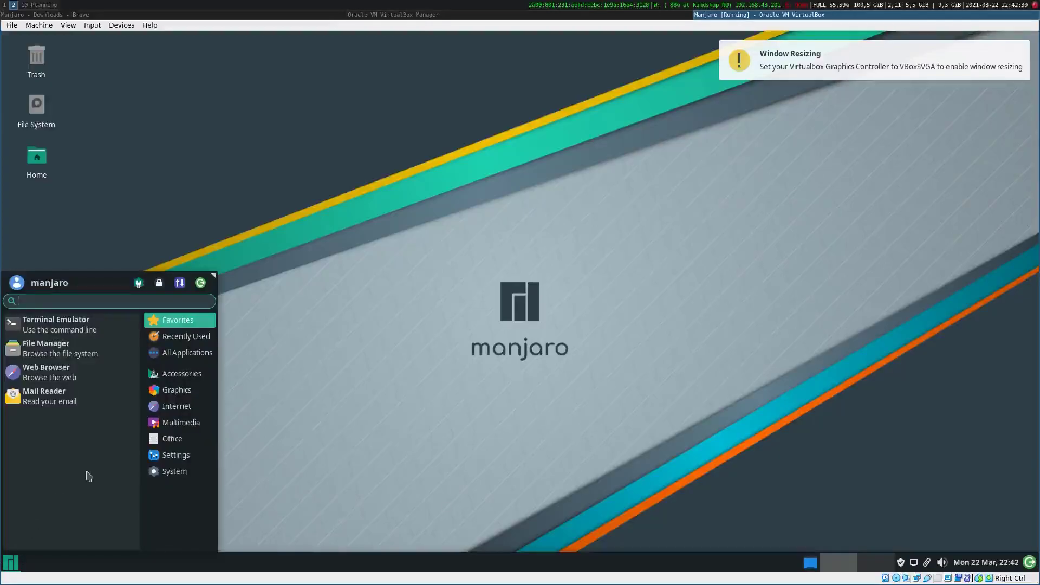